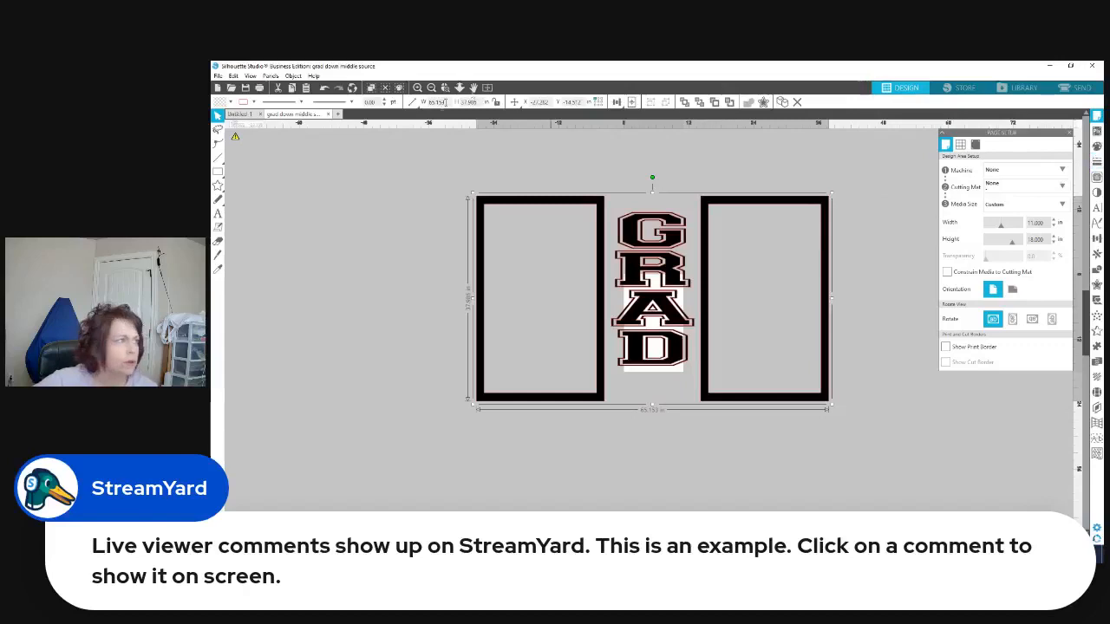
click(218, 75)
click(235, 107)
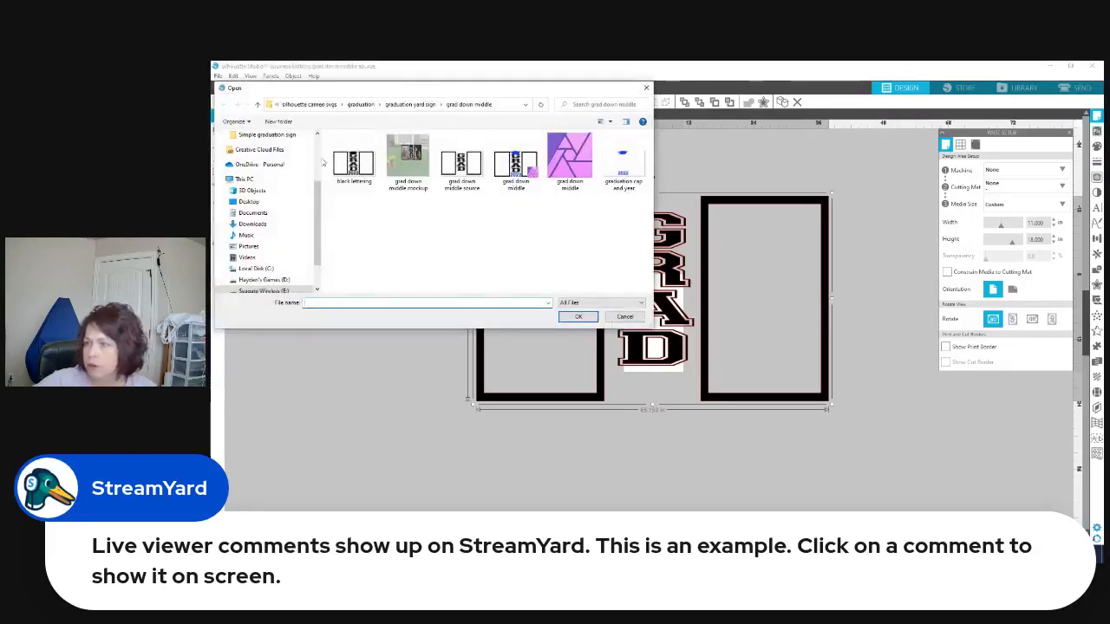
click(646, 87)
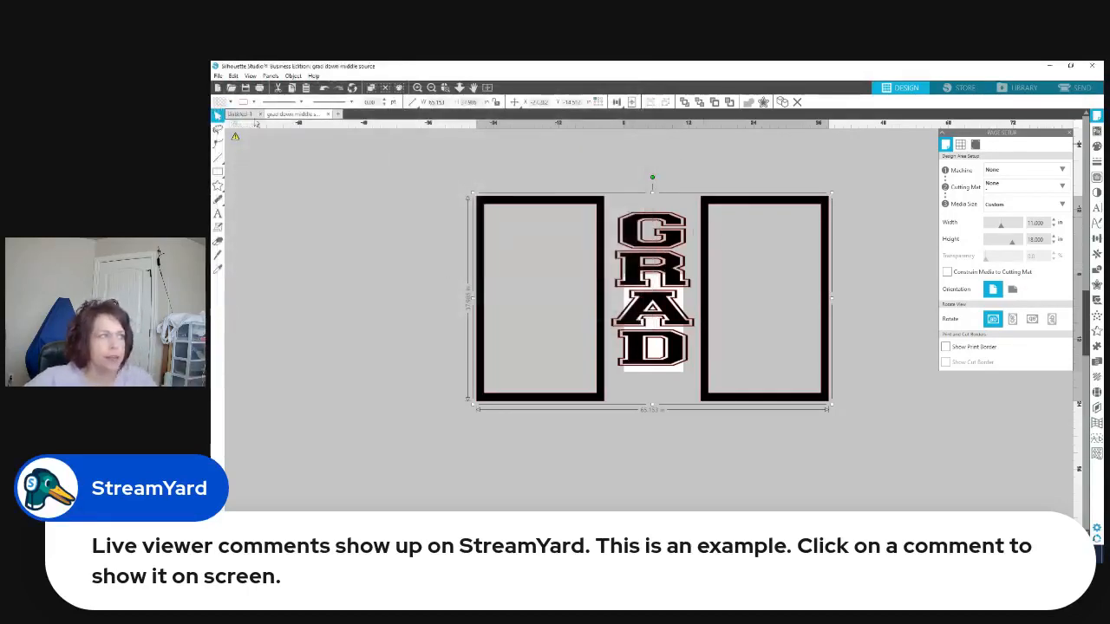
Open the "grad down middle mockup" picture from the grad down middle folder.
click(218, 76)
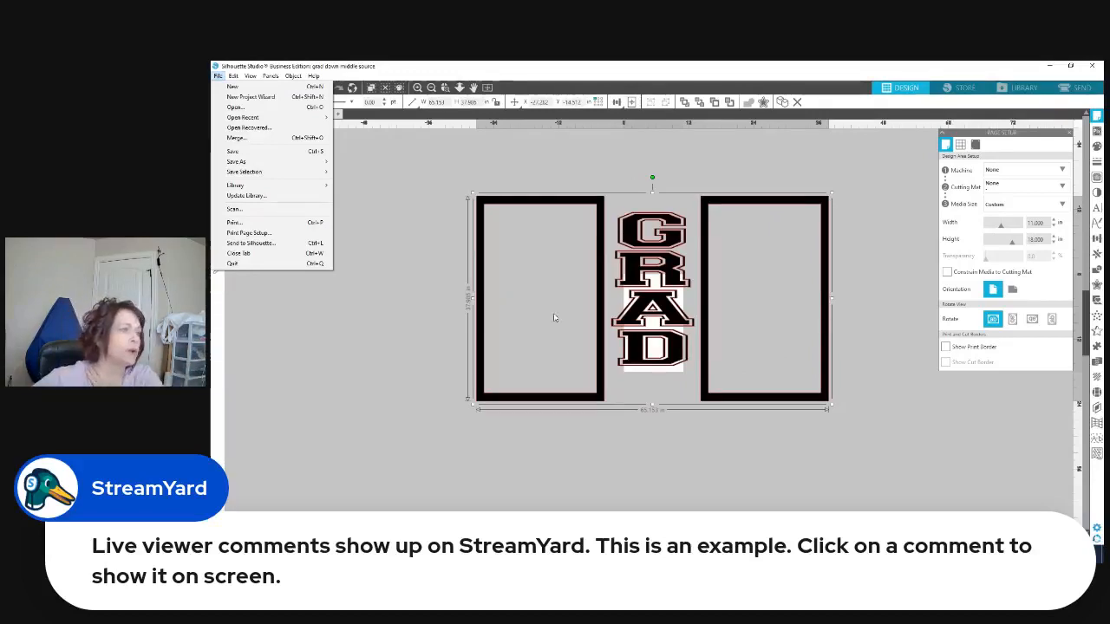
click(234, 106)
double_click(420, 164)
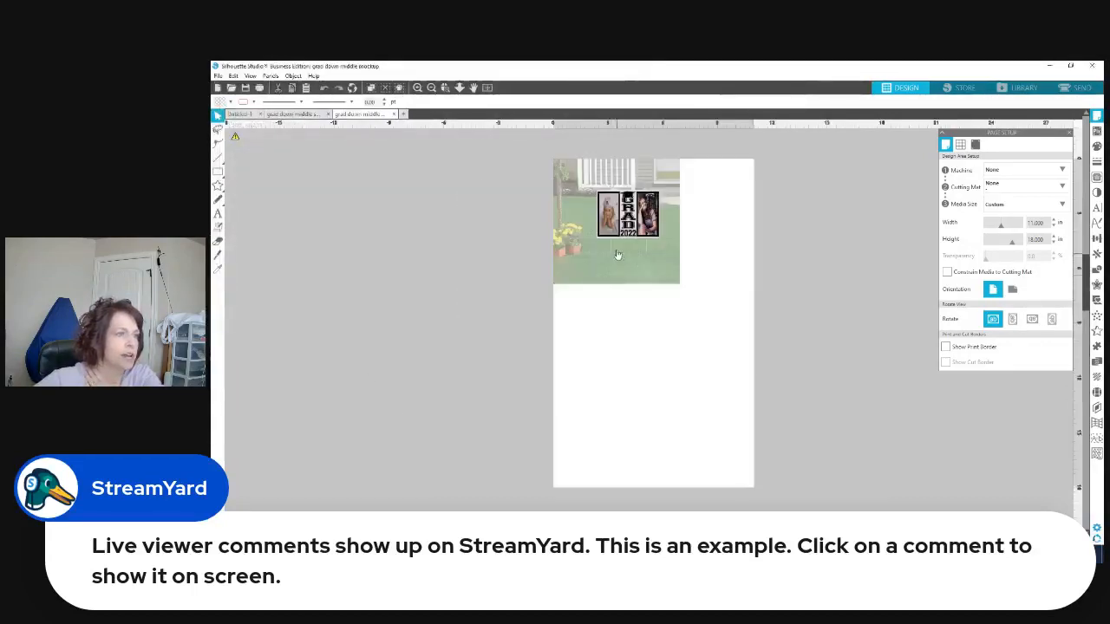
Enlarge the yard sign mockup picture and stretch it to about 21 in wide by 18 in high.
click(617, 254)
drag(682, 285, 895, 494)
drag(829, 423, 743, 414)
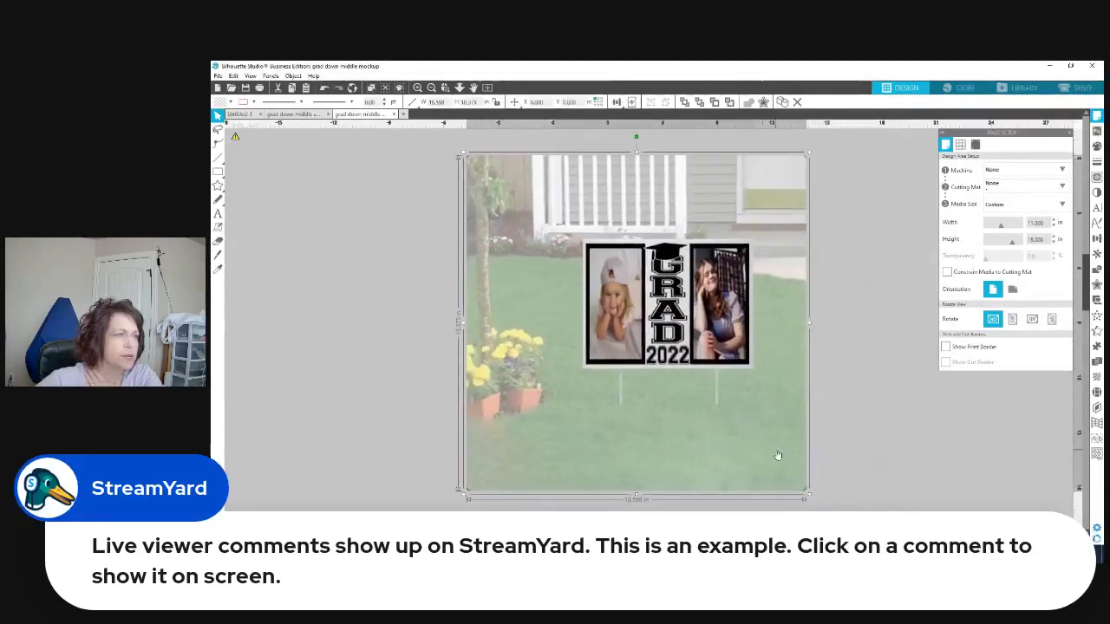
drag(459, 323, 417, 325)
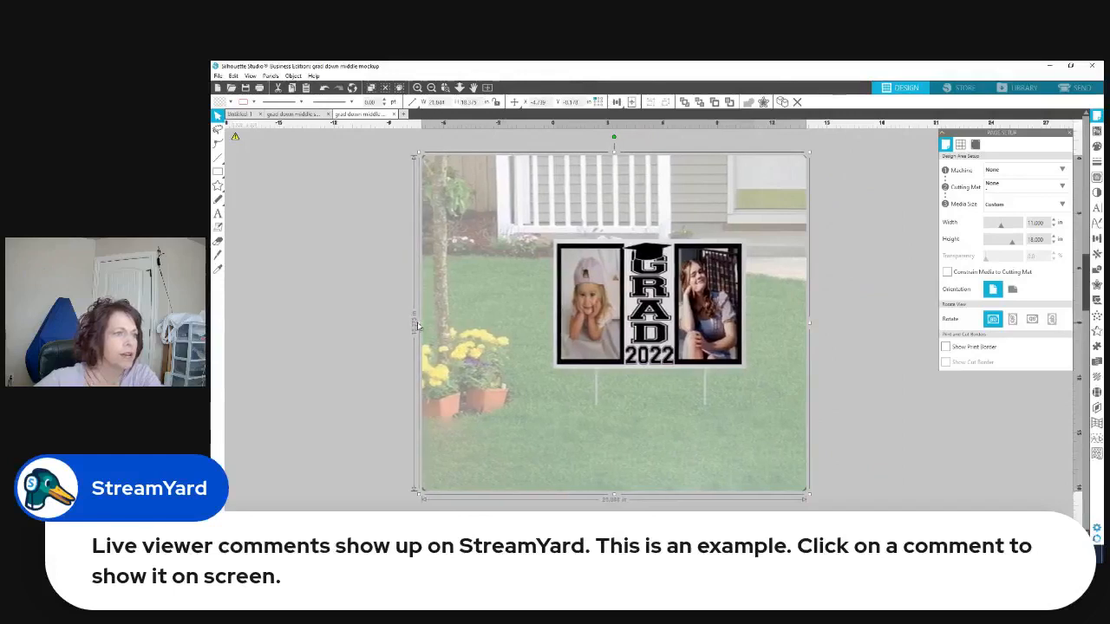
click(837, 288)
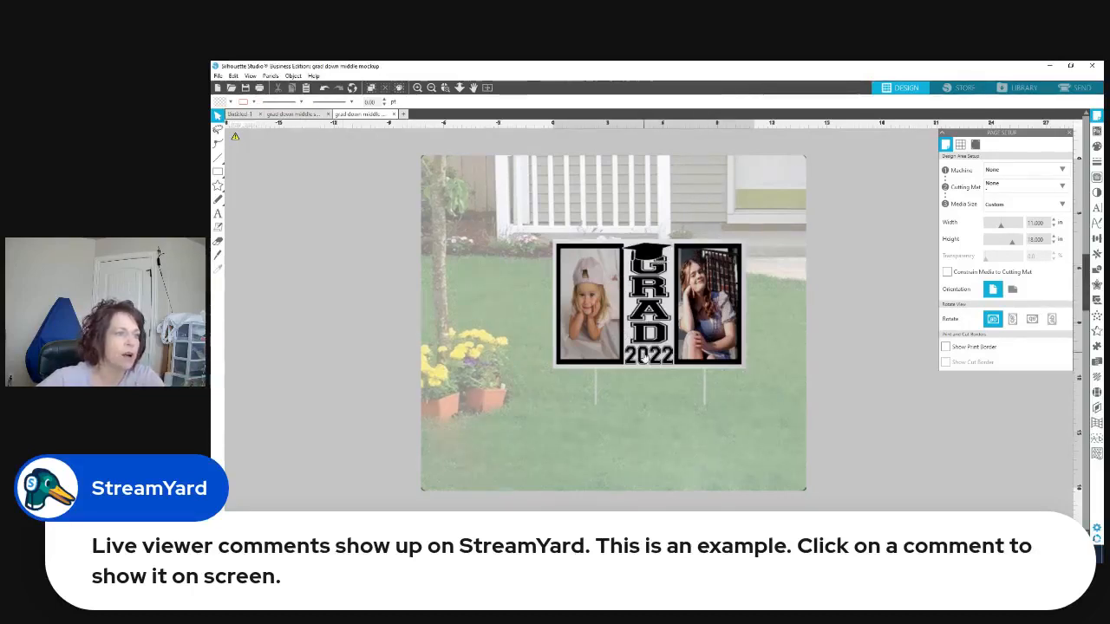
Return to the "grad down middle source" design and open the "graduation cap and year" file from the same folder.
click(293, 115)
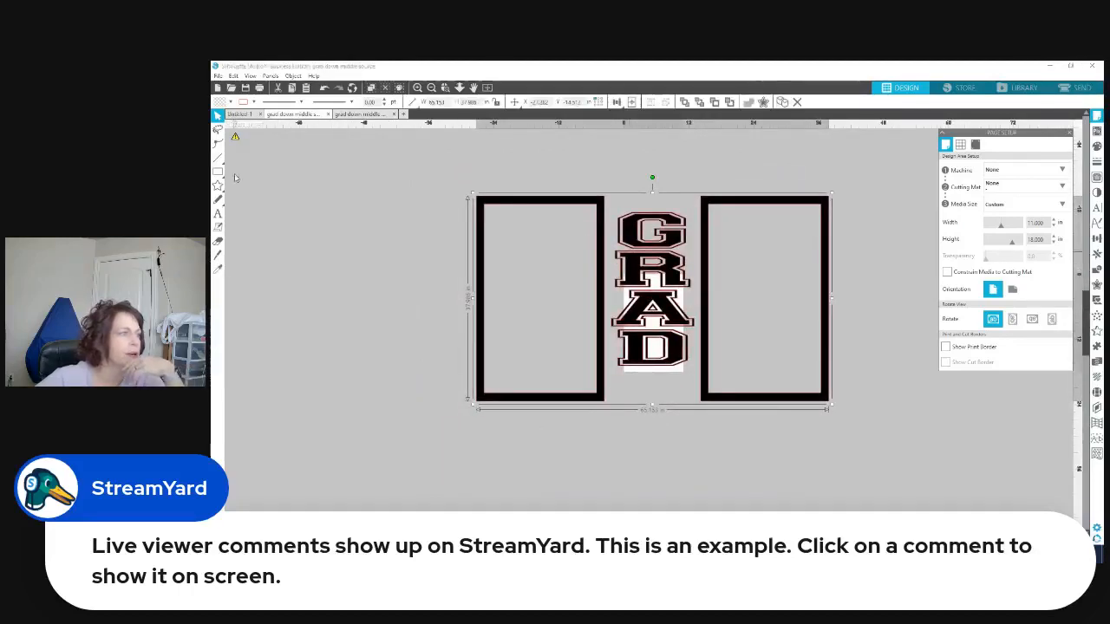
click(219, 76)
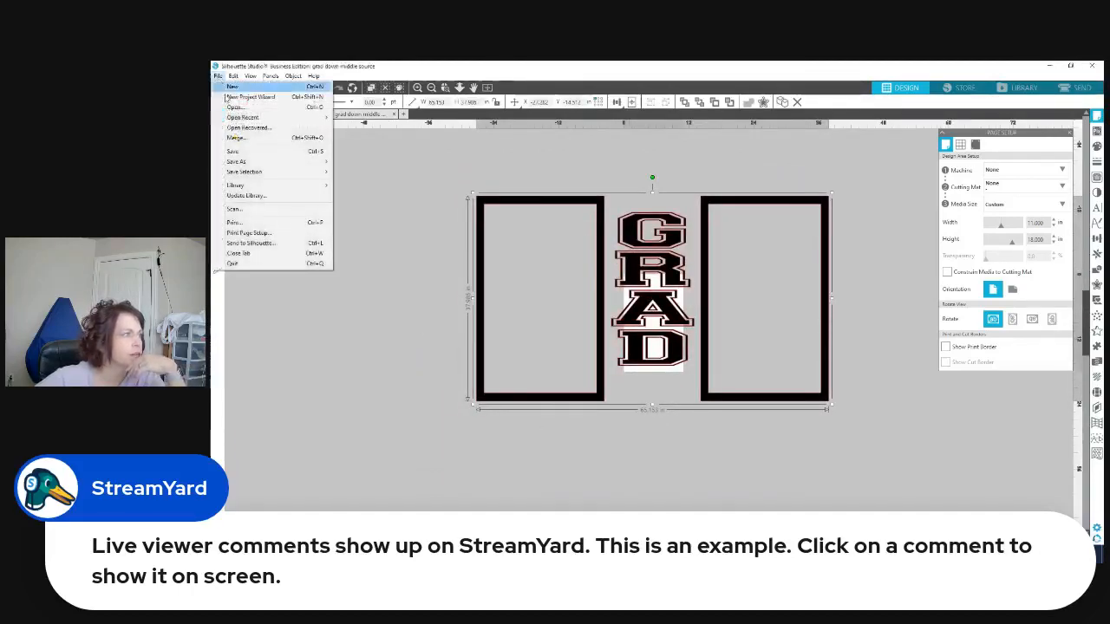
click(235, 107)
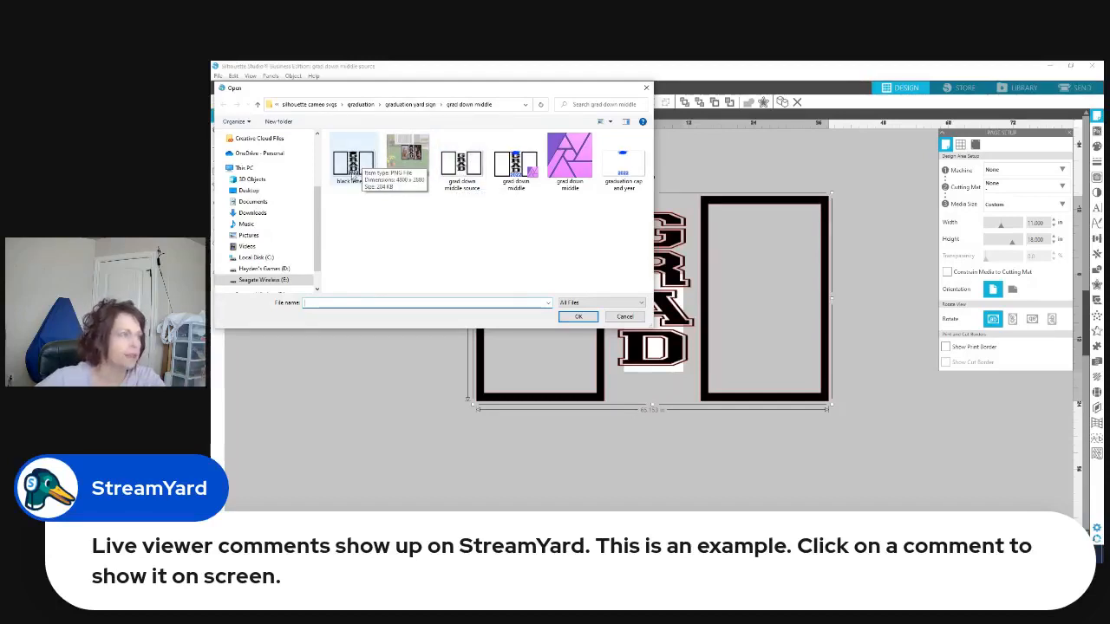
click(621, 158)
click(580, 317)
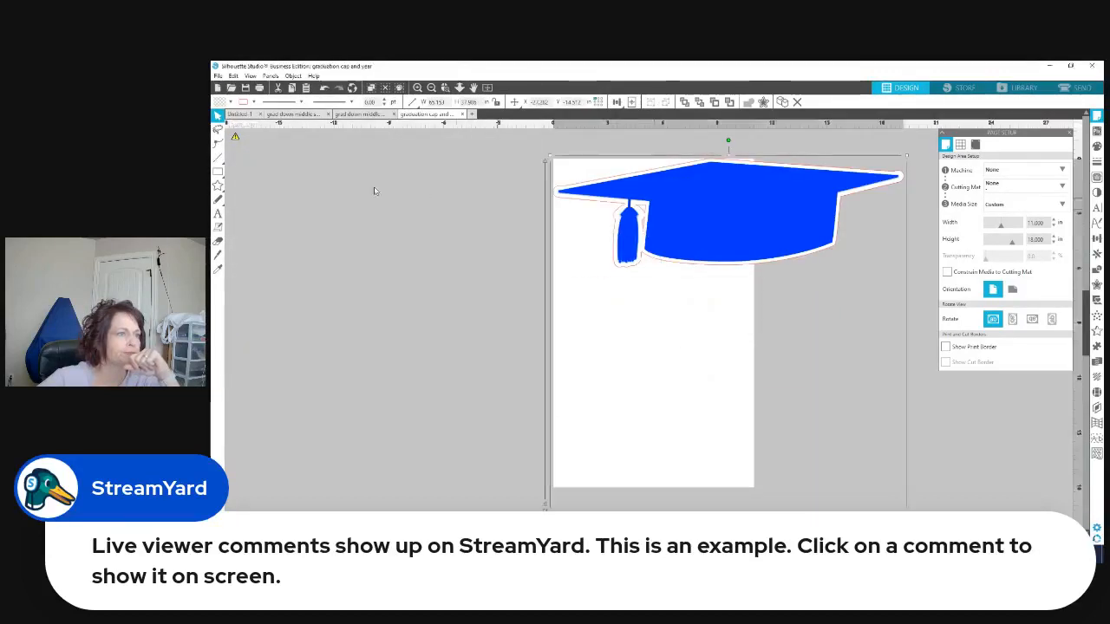
Copy the cap and 2022 artwork into the grad down middle source design, placing the cap over the G and 2022 beneath the D.
click(233, 76)
click(233, 75)
click(233, 75)
click(272, 131)
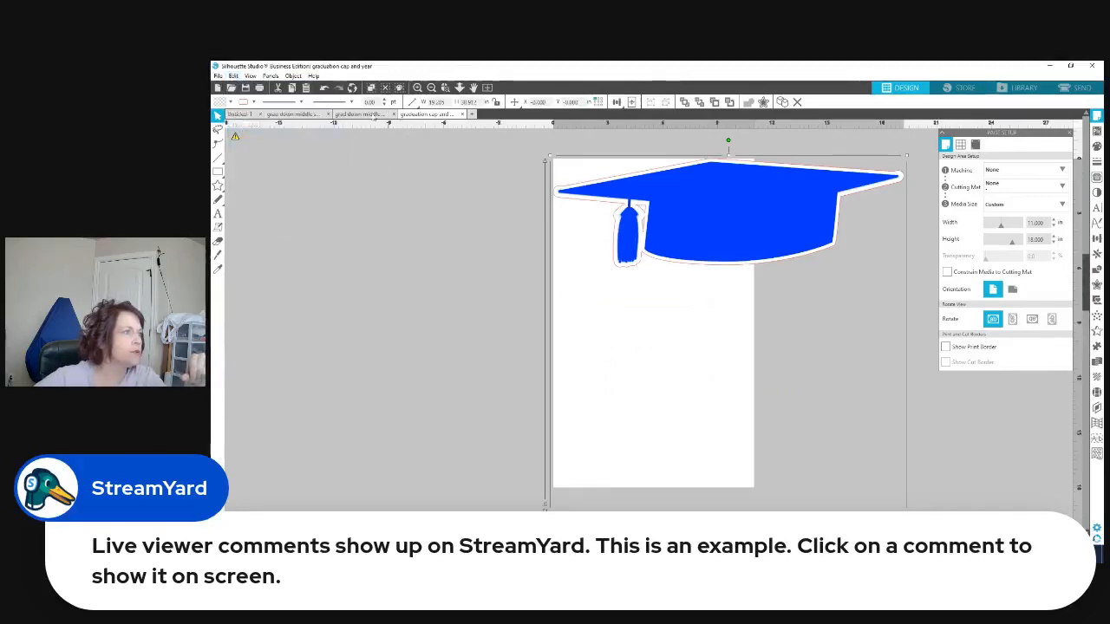
click(364, 113)
click(289, 114)
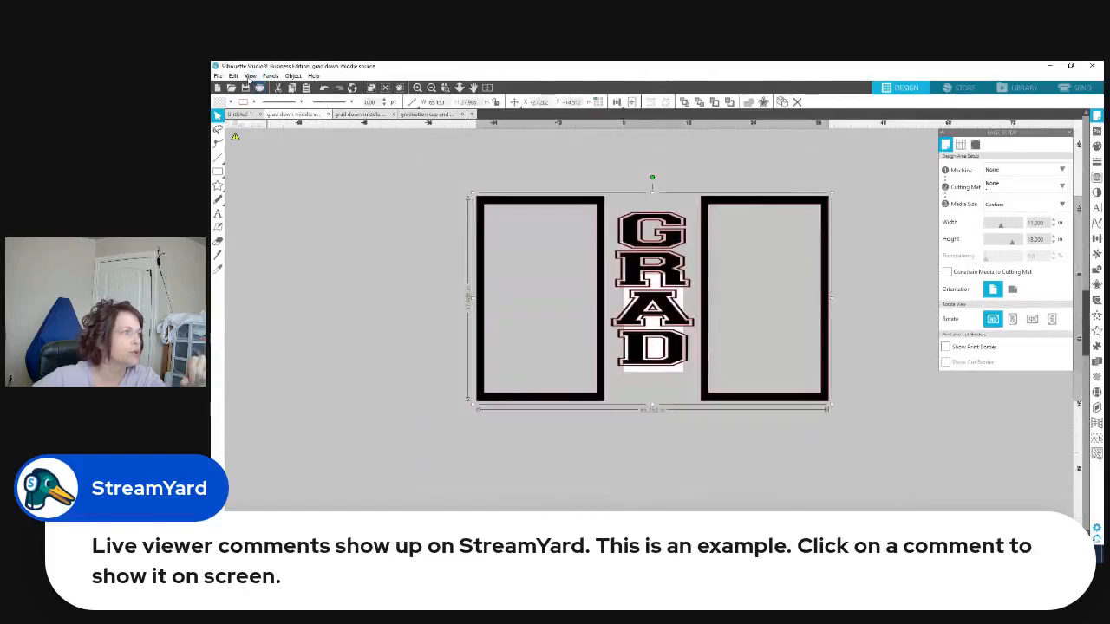
click(233, 76)
click(249, 141)
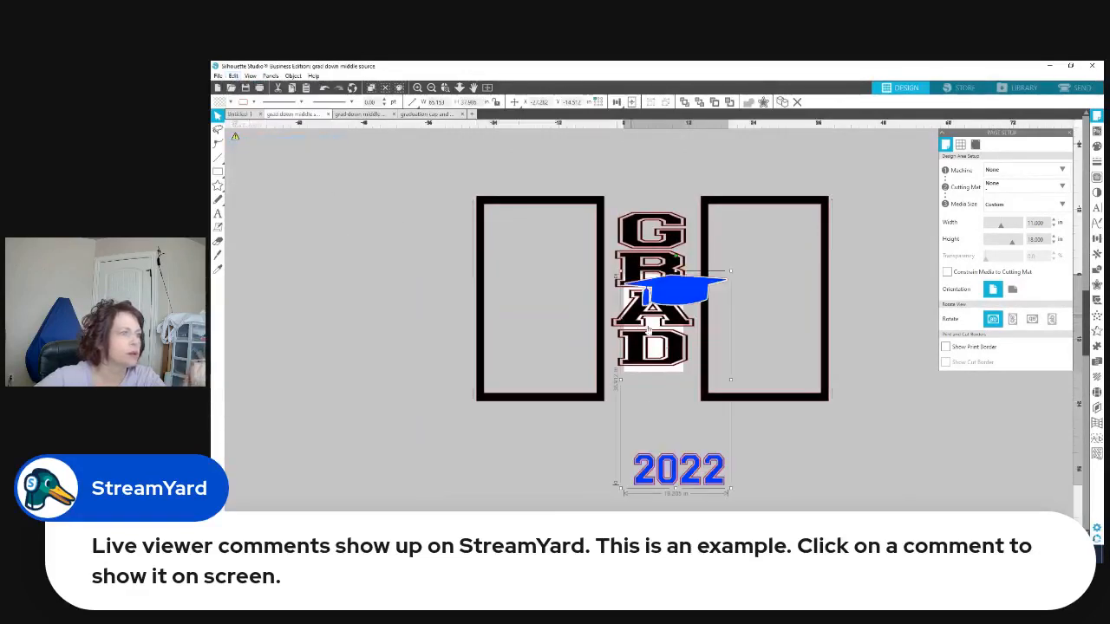
drag(681, 299, 659, 213)
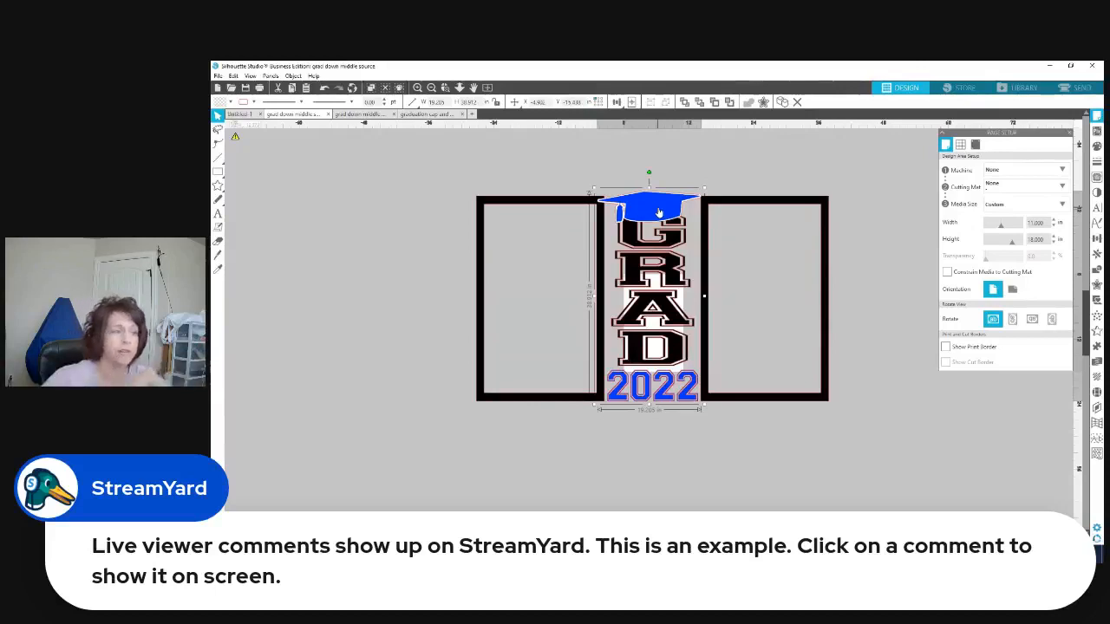
Fill the two photo frames and the GRAD lettering with a custom dark green.
click(781, 204)
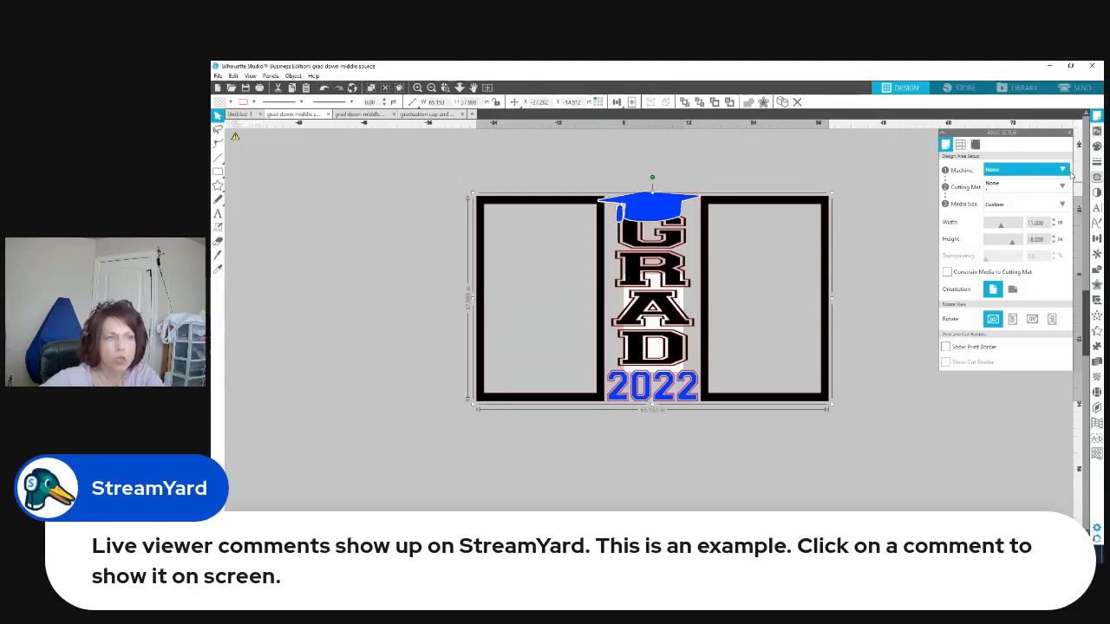
click(1096, 146)
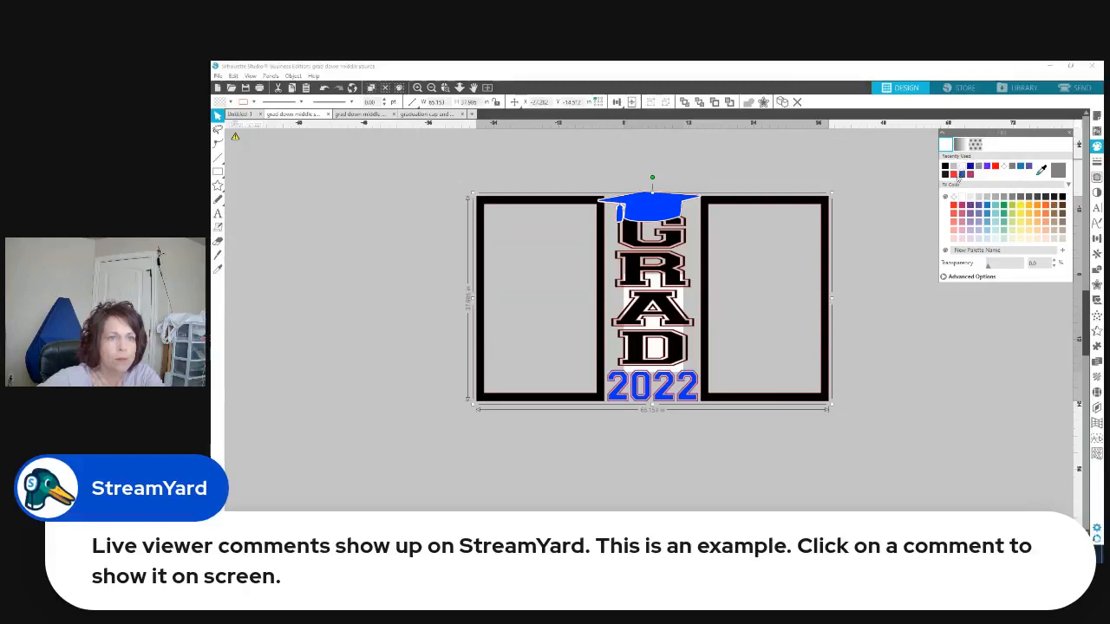
click(1004, 208)
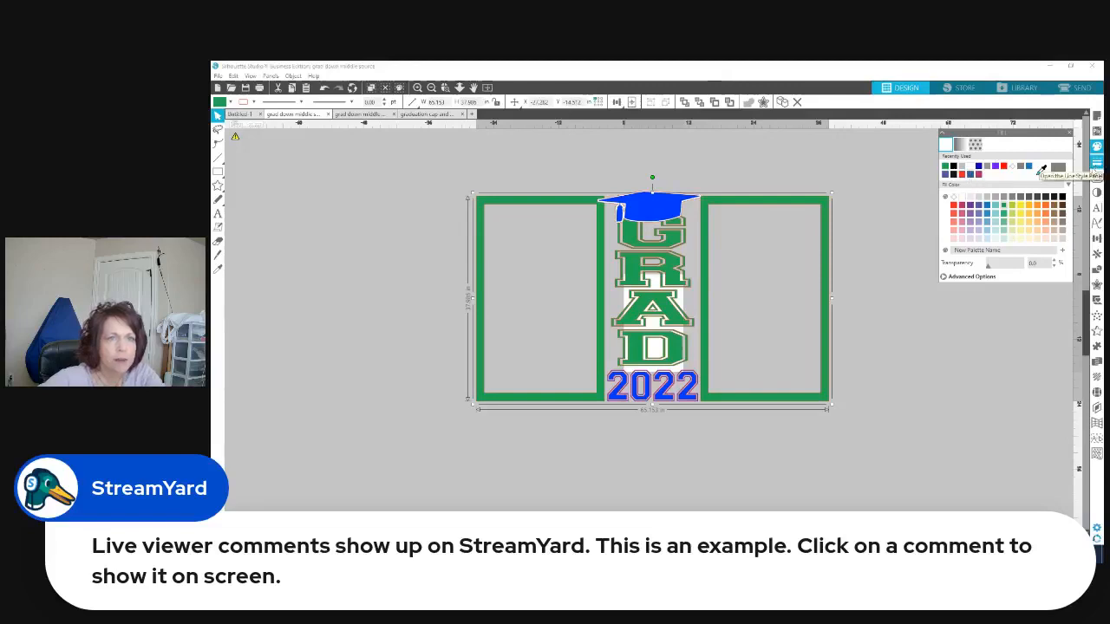
click(1068, 186)
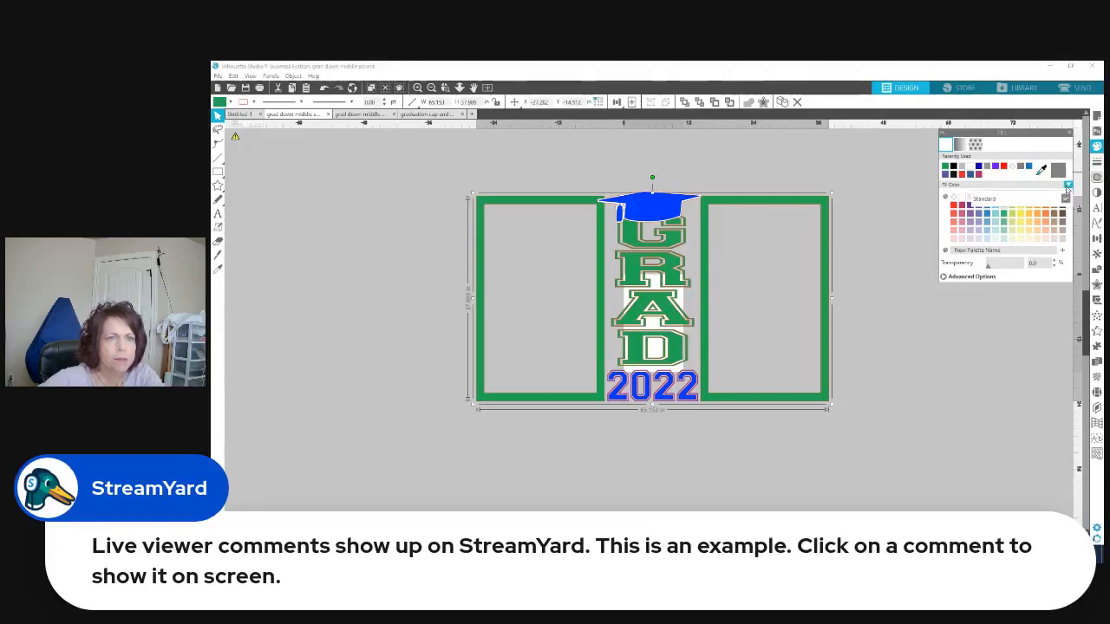
click(1068, 198)
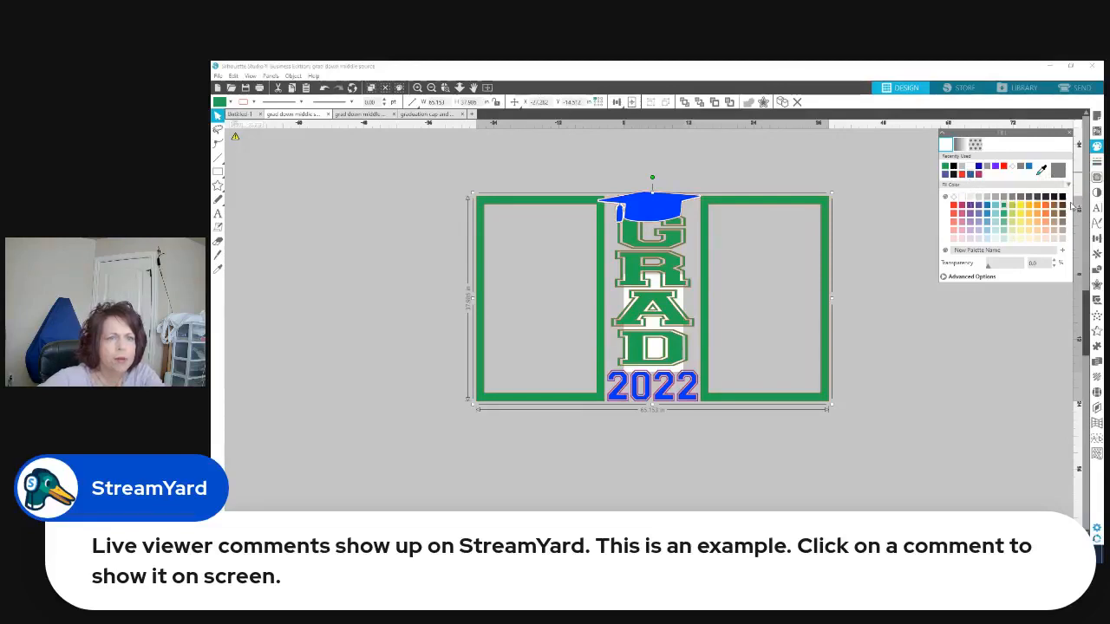
click(942, 278)
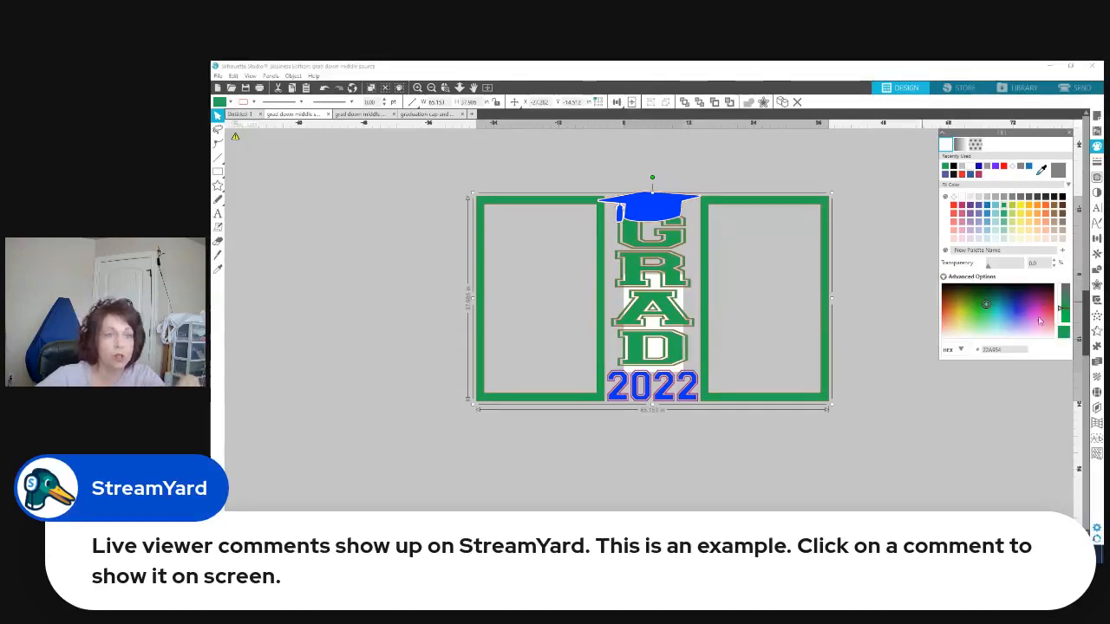
click(986, 304)
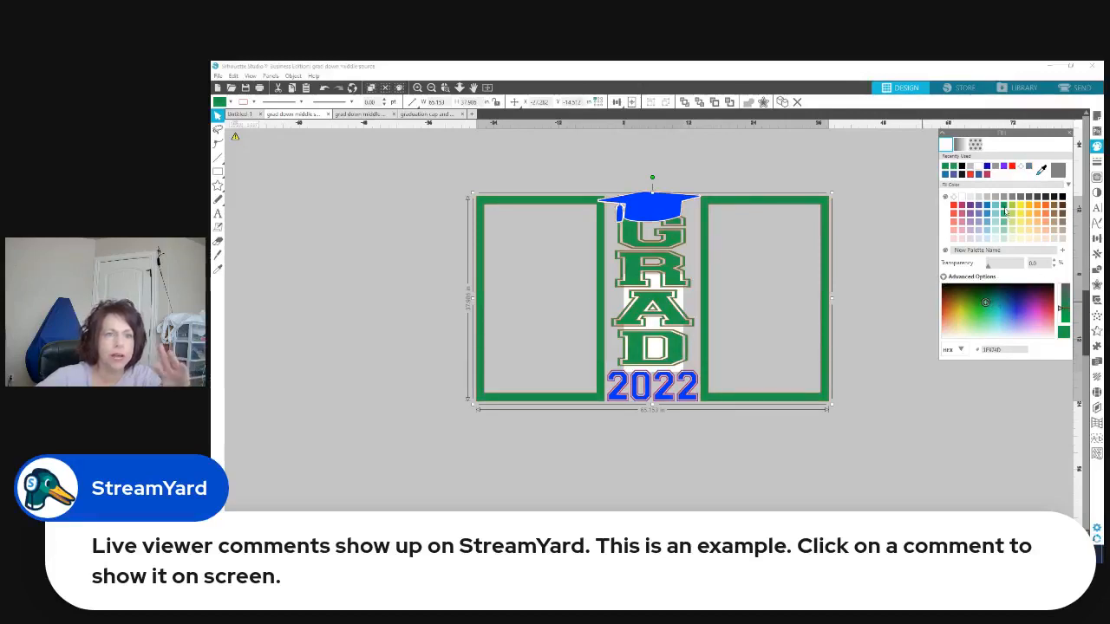
click(985, 294)
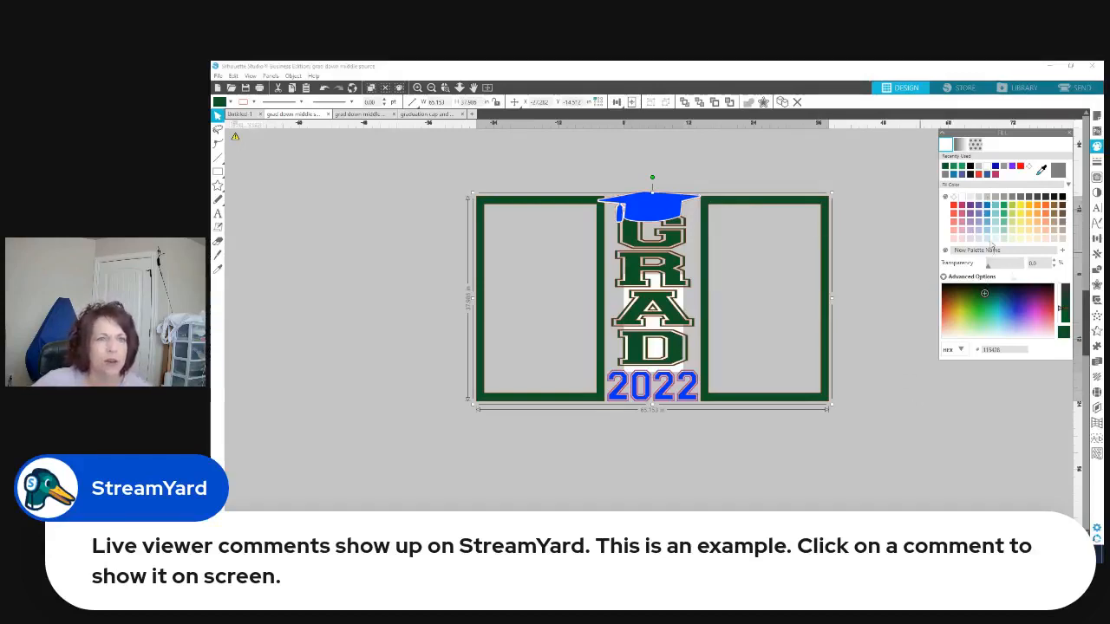
Set the line color of the frames and GRAD lettering to the same dark green as their fill.
click(1097, 162)
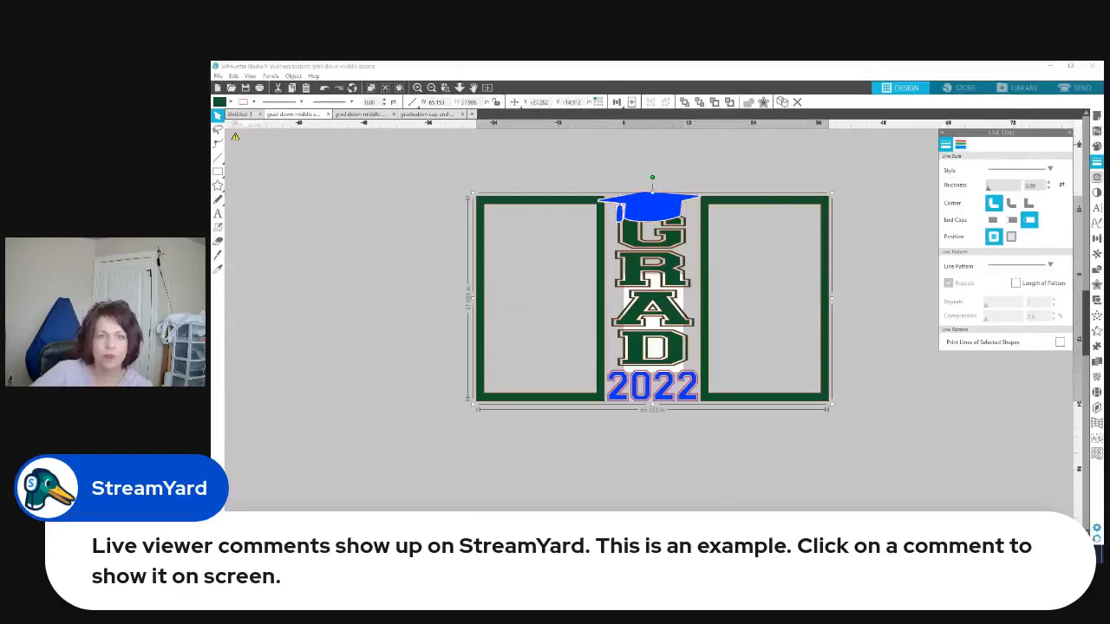
click(962, 148)
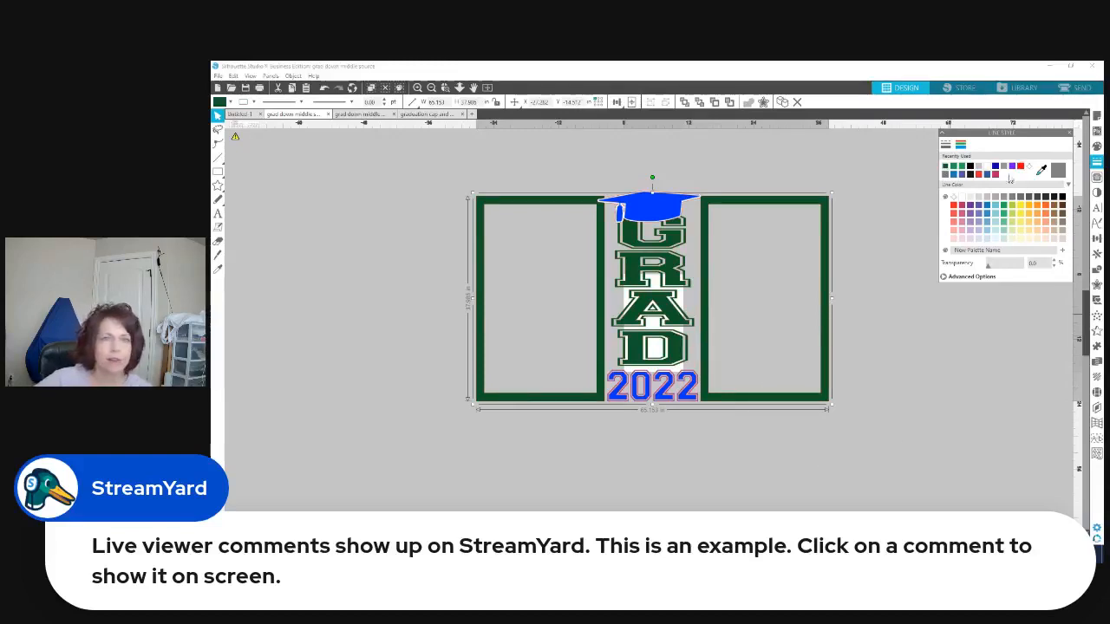
Fill the graduation cap and the 2022 with a light golden yellow.
click(1097, 145)
click(702, 226)
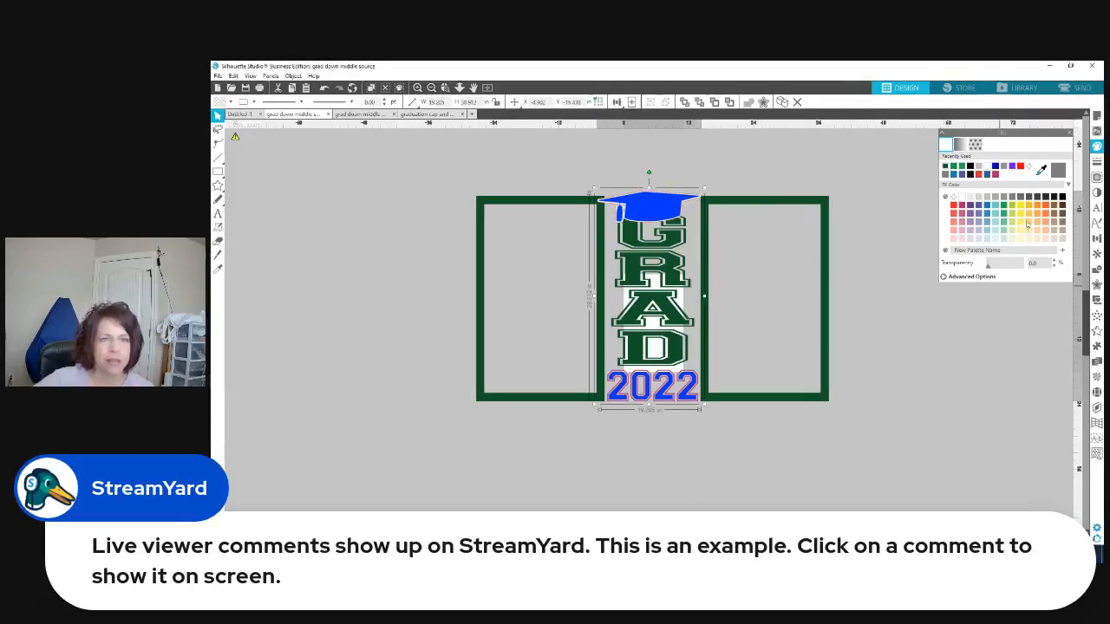
click(1034, 208)
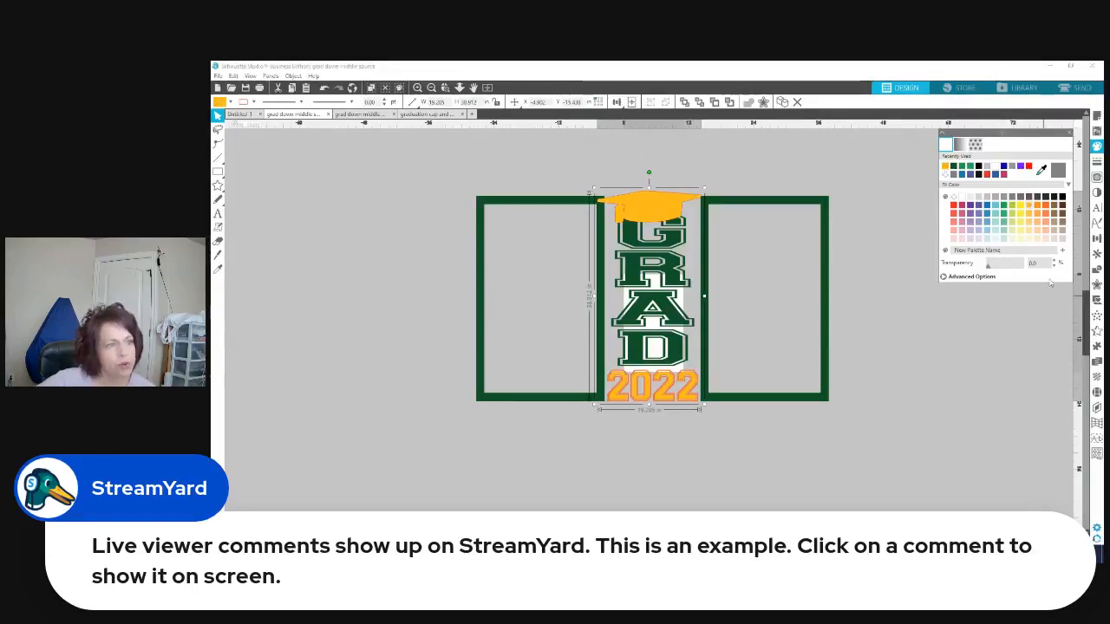
click(1030, 220)
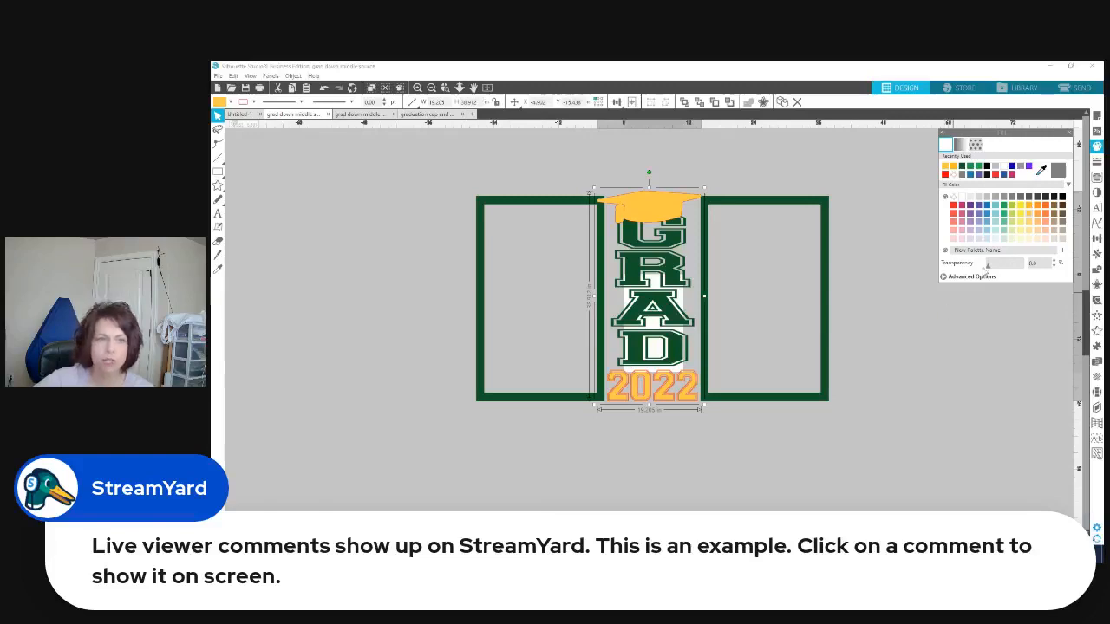
click(947, 277)
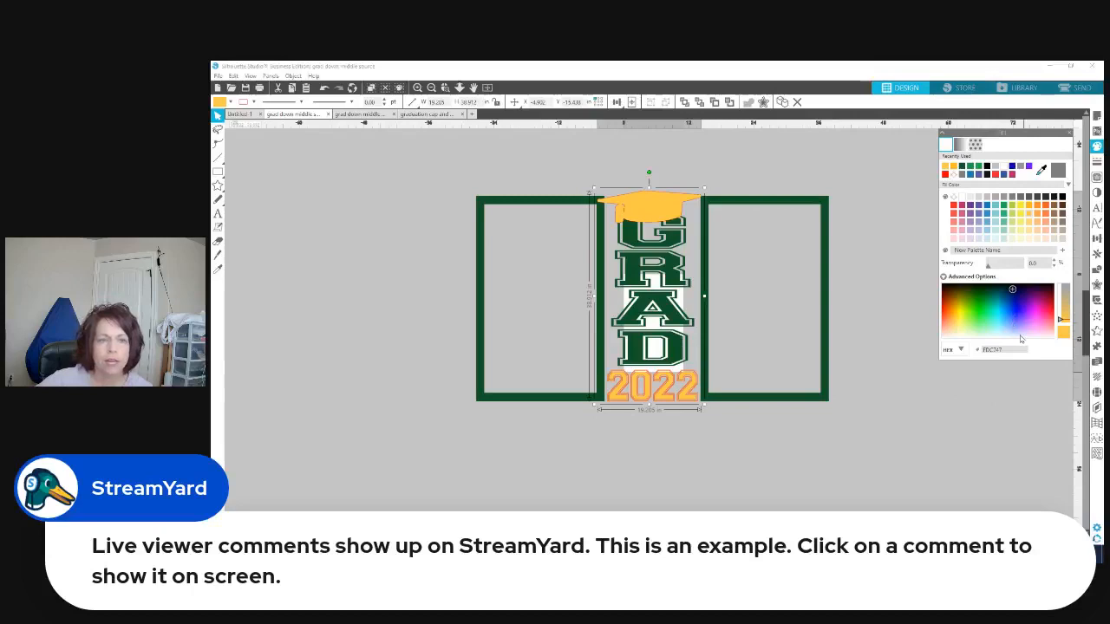
click(666, 218)
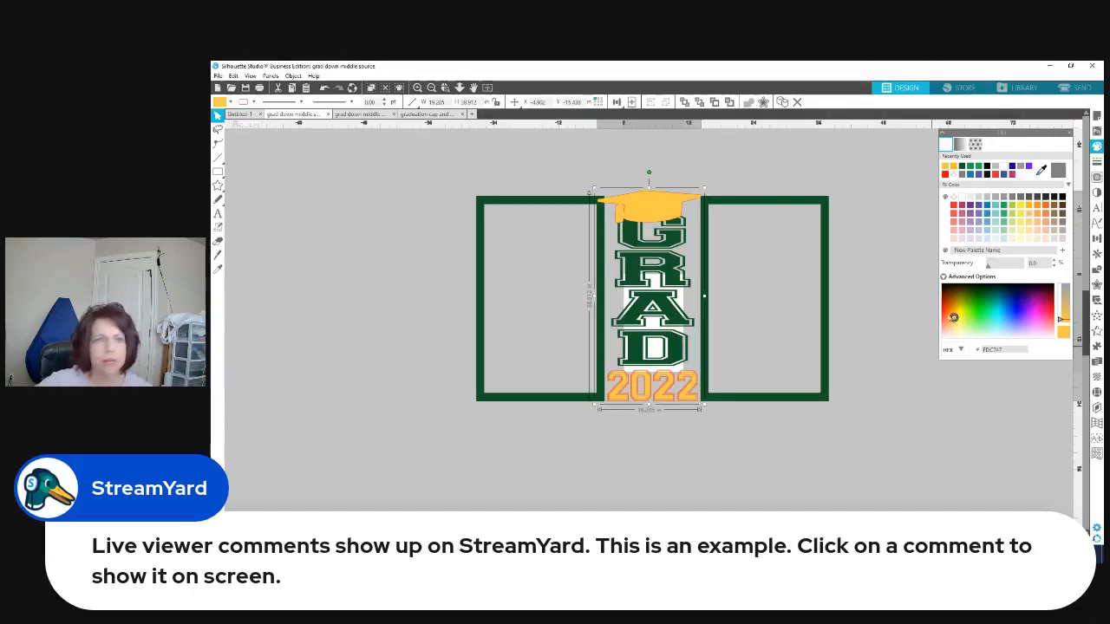
Match the line color of the cap and 2022 to their golden yellow fill.
click(1097, 162)
click(960, 148)
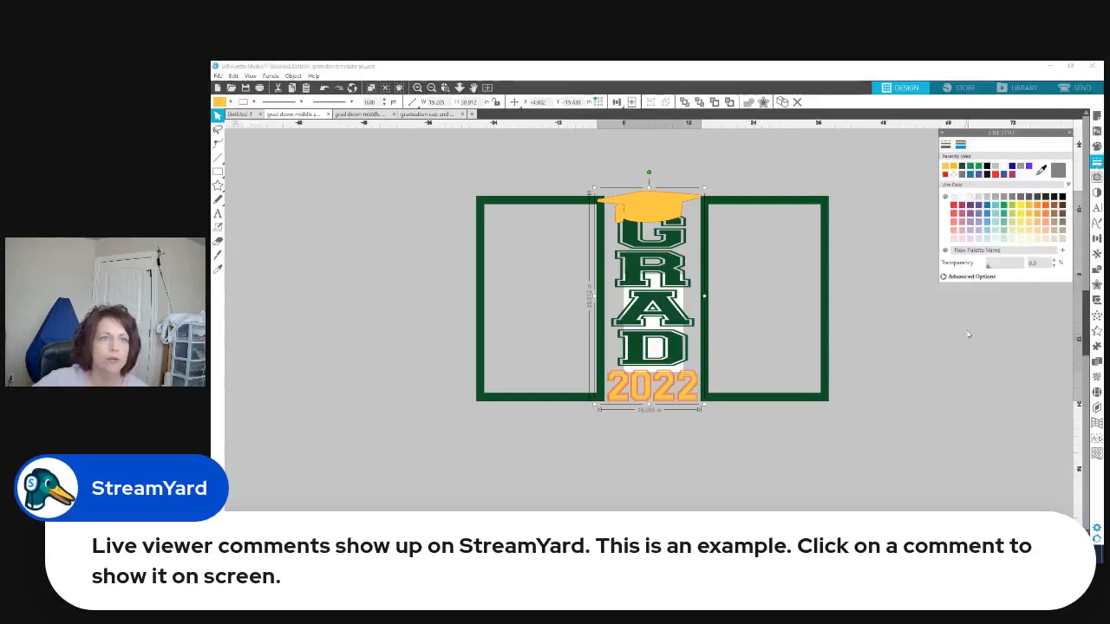
click(946, 166)
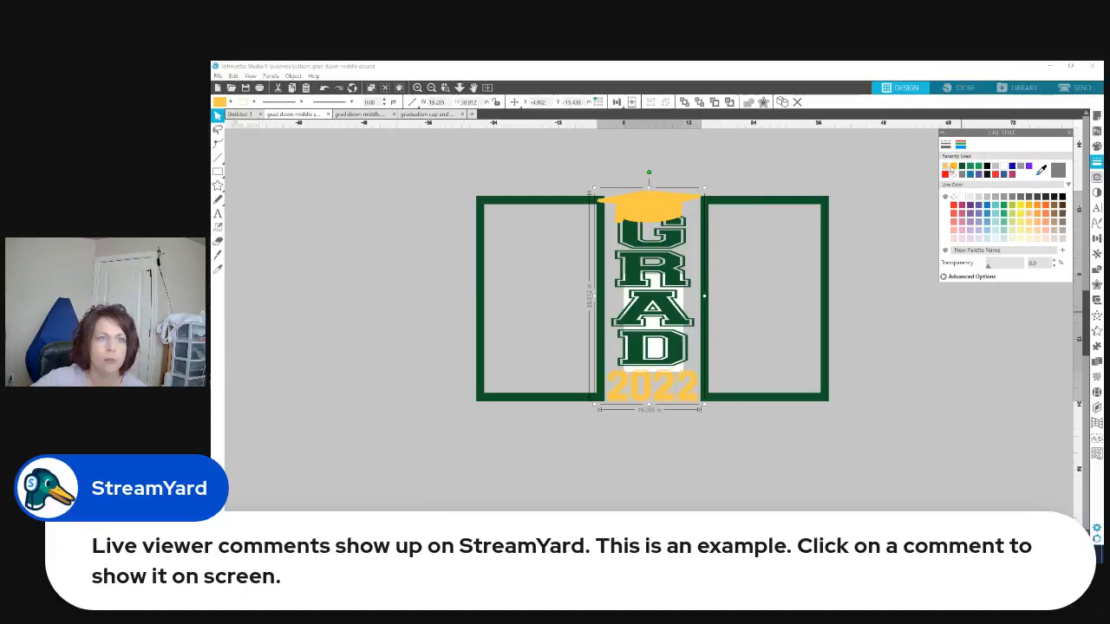
Group the two photo frames, GRAD lettering, graduation cap and 2022 into one object.
click(920, 509)
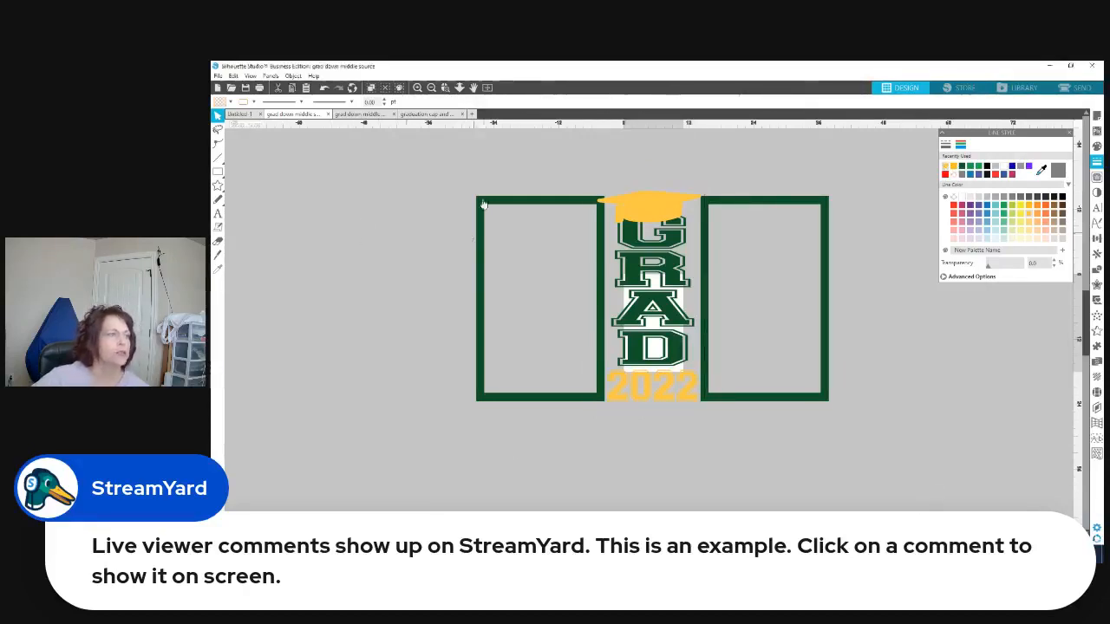
drag(436, 168, 880, 493)
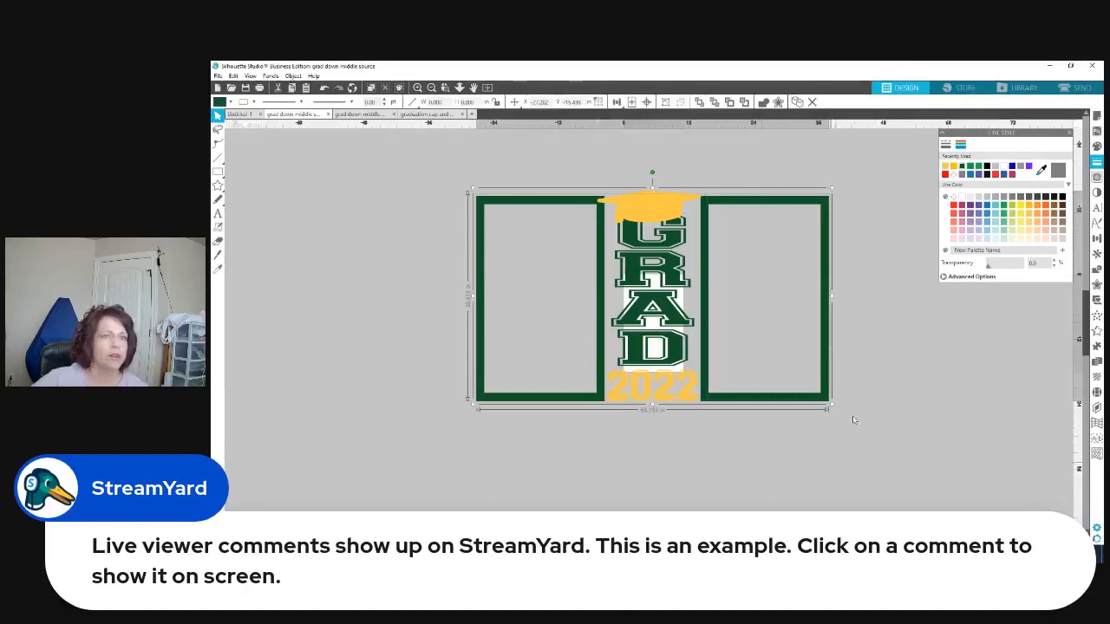
right_click(826, 211)
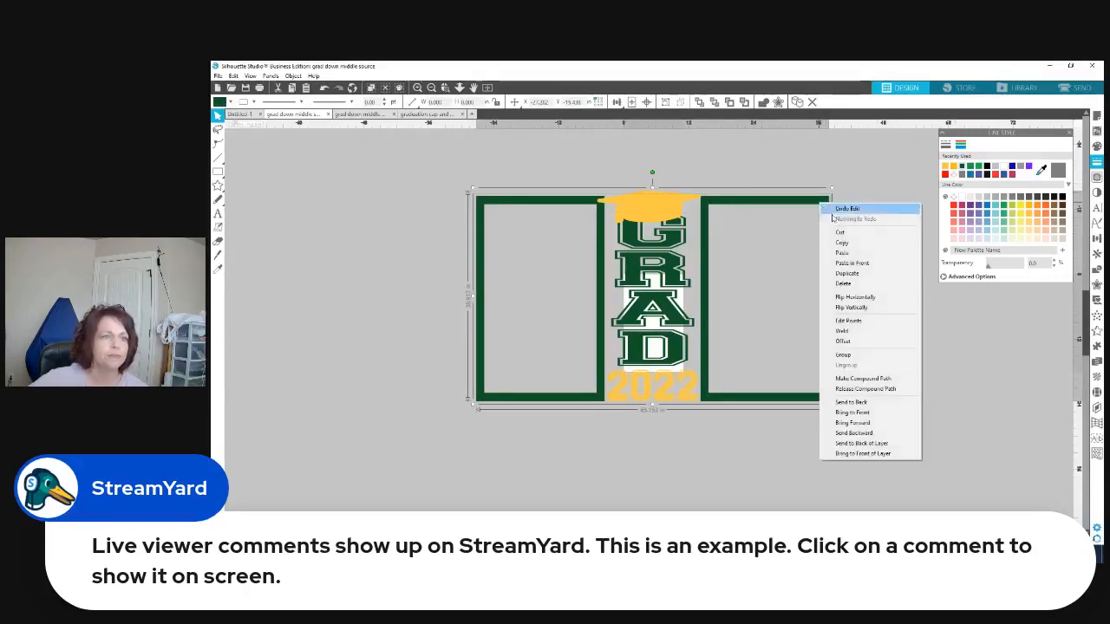
click(849, 356)
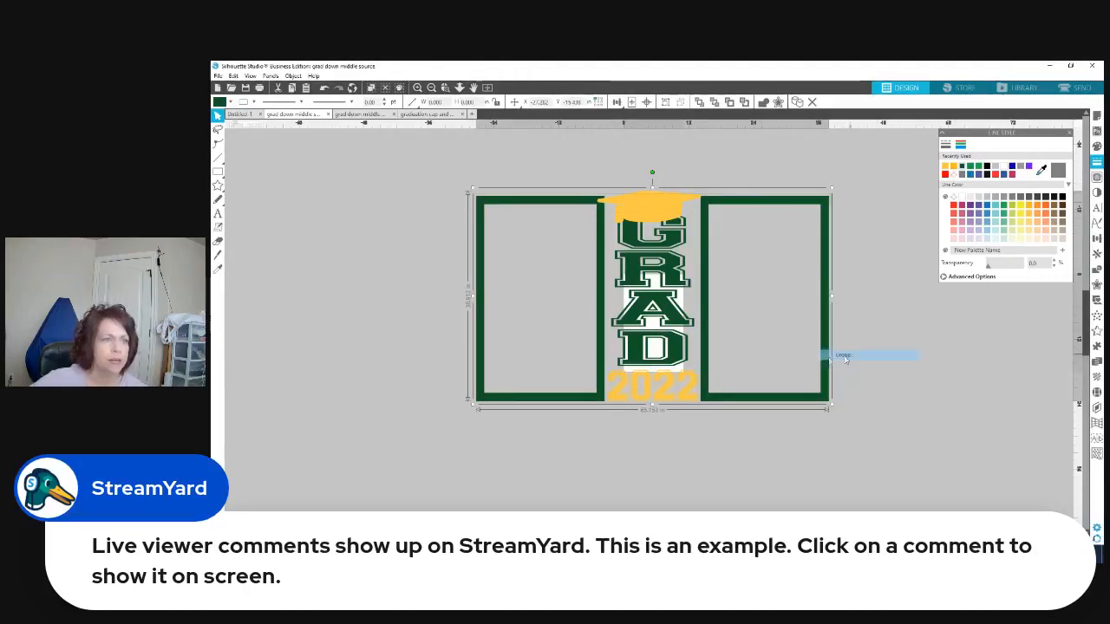
Set the page's custom media width to 24 in.
click(1097, 116)
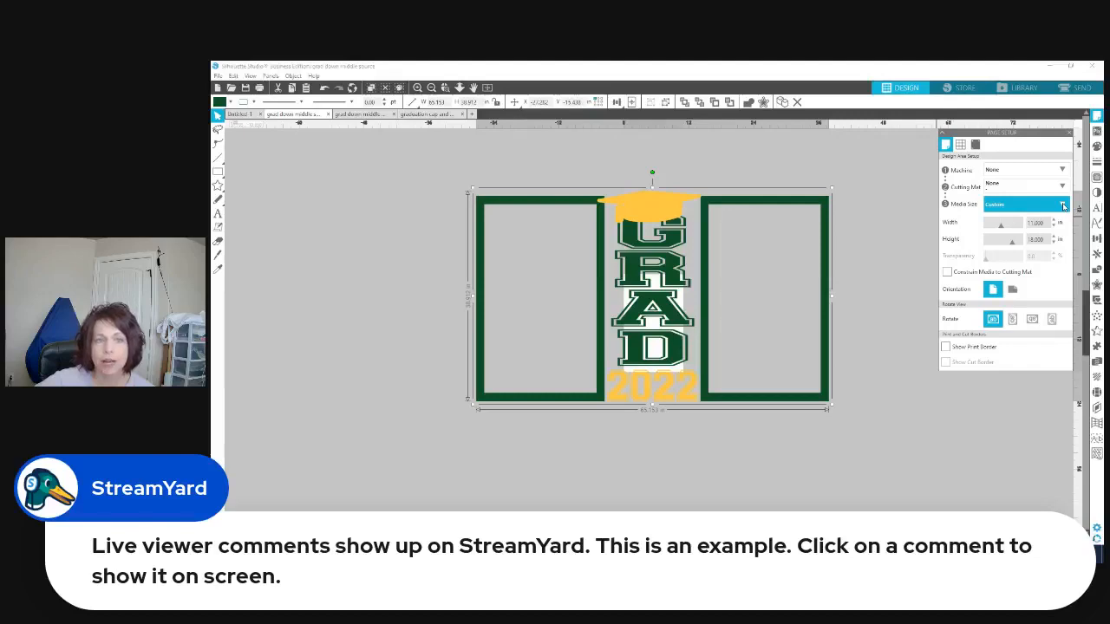
drag(1045, 222, 1012, 228)
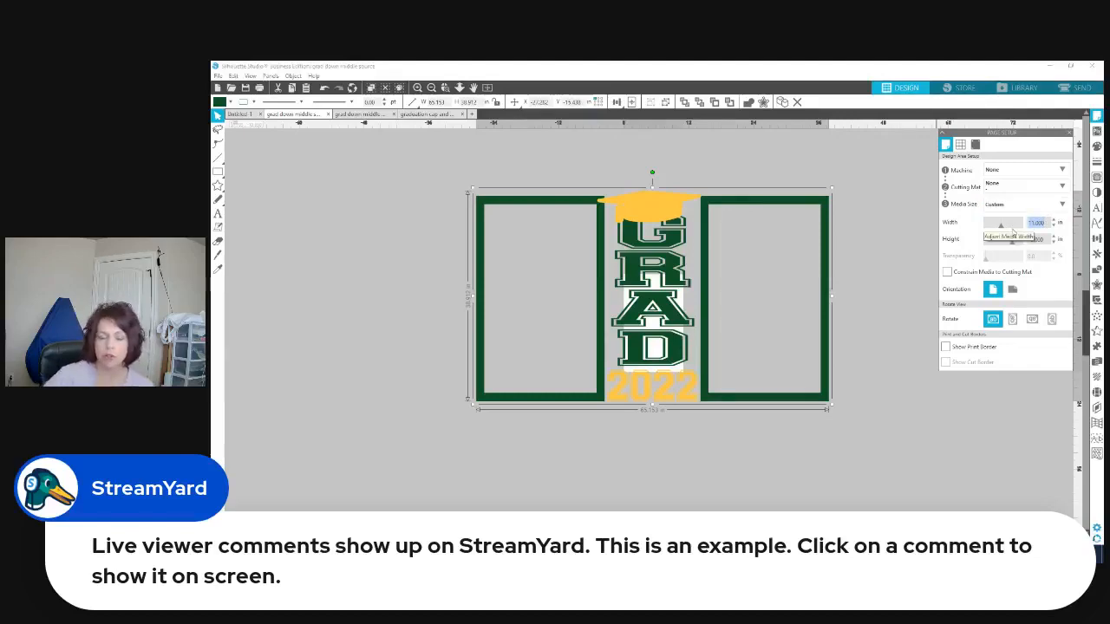
text(24)
key(Return)
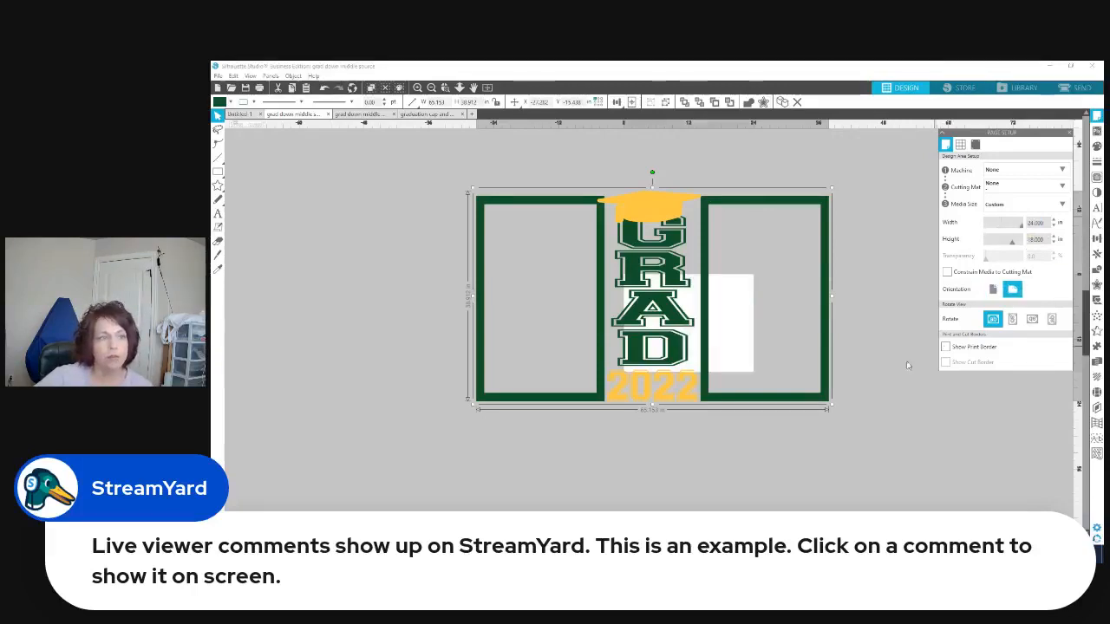
Scale the grouped design down onto the page and stretch it to about 22.9 by 17.1 in, leaving a narrow margin.
drag(835, 189, 735, 283)
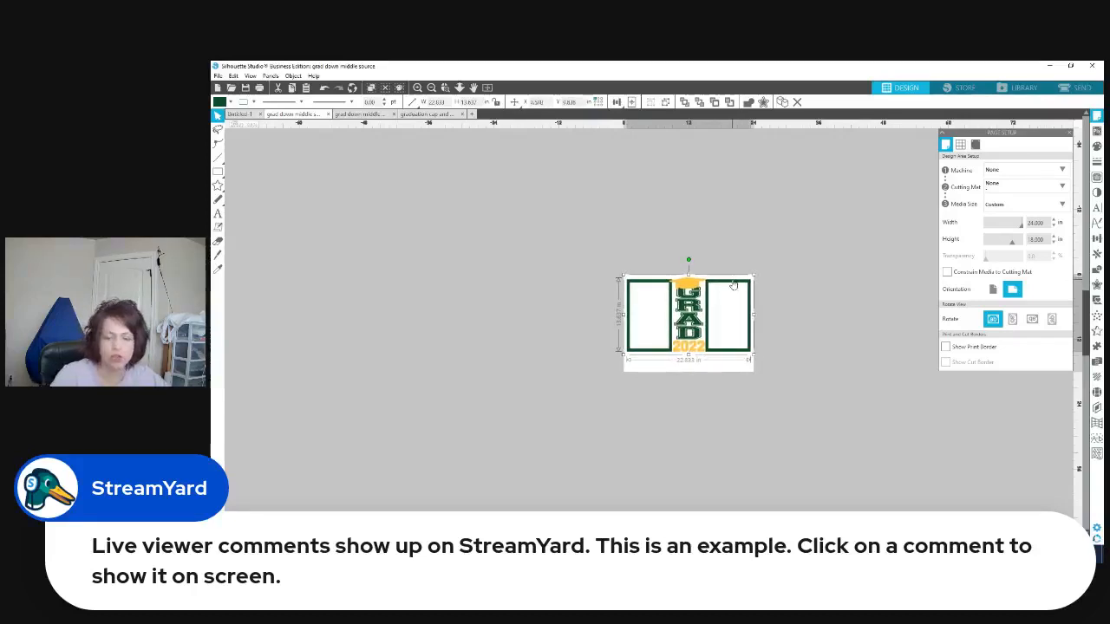
scroll(733, 285, up, 3)
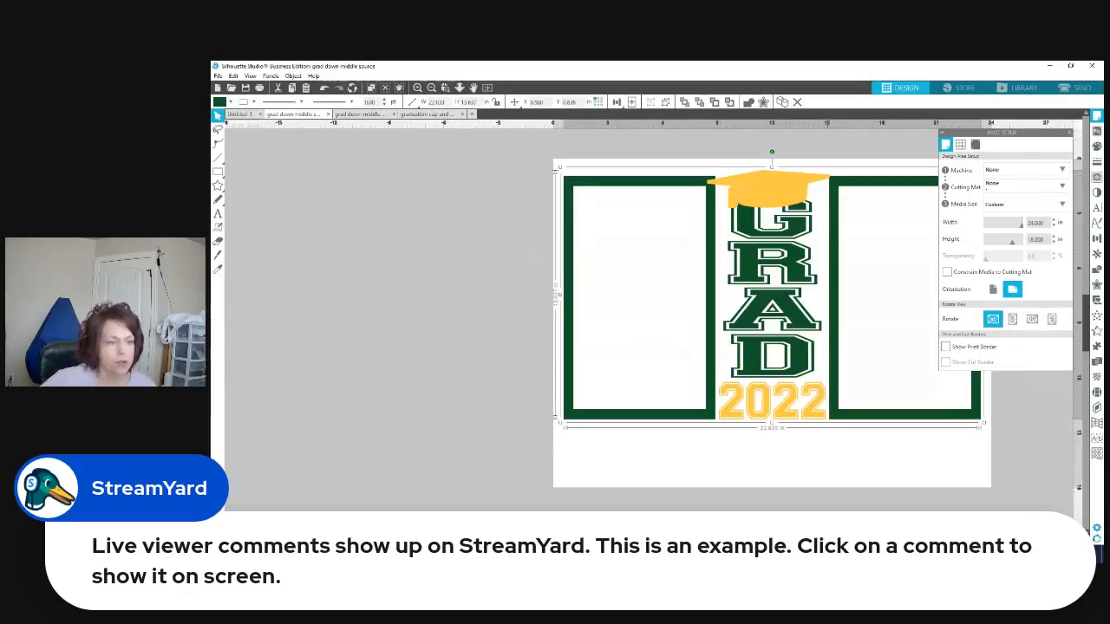
drag(626, 539, 639, 540)
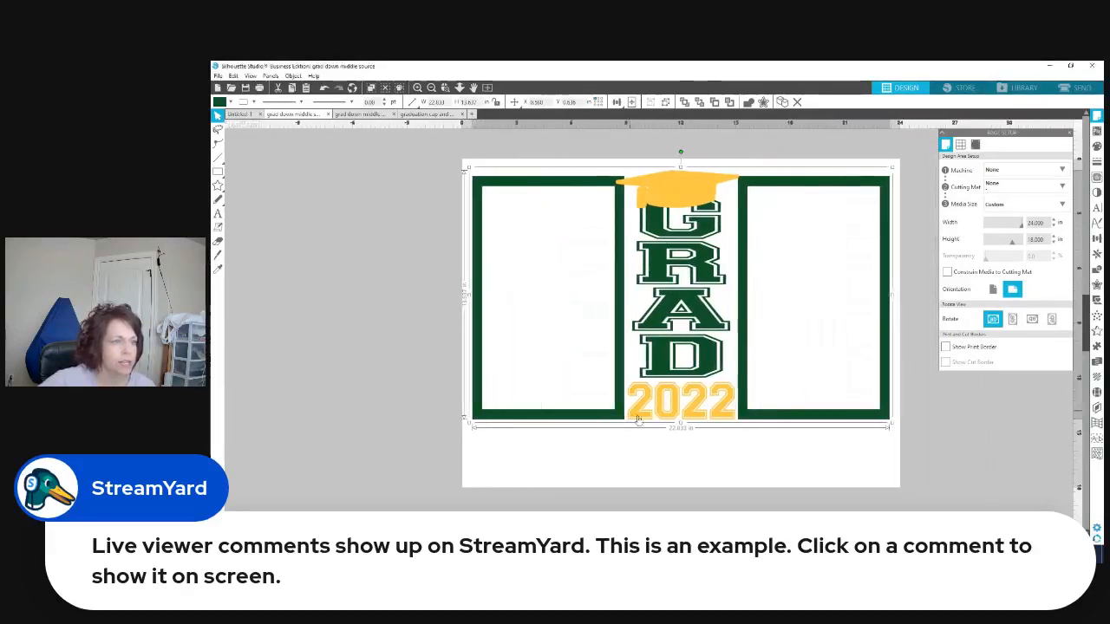
drag(681, 426, 690, 486)
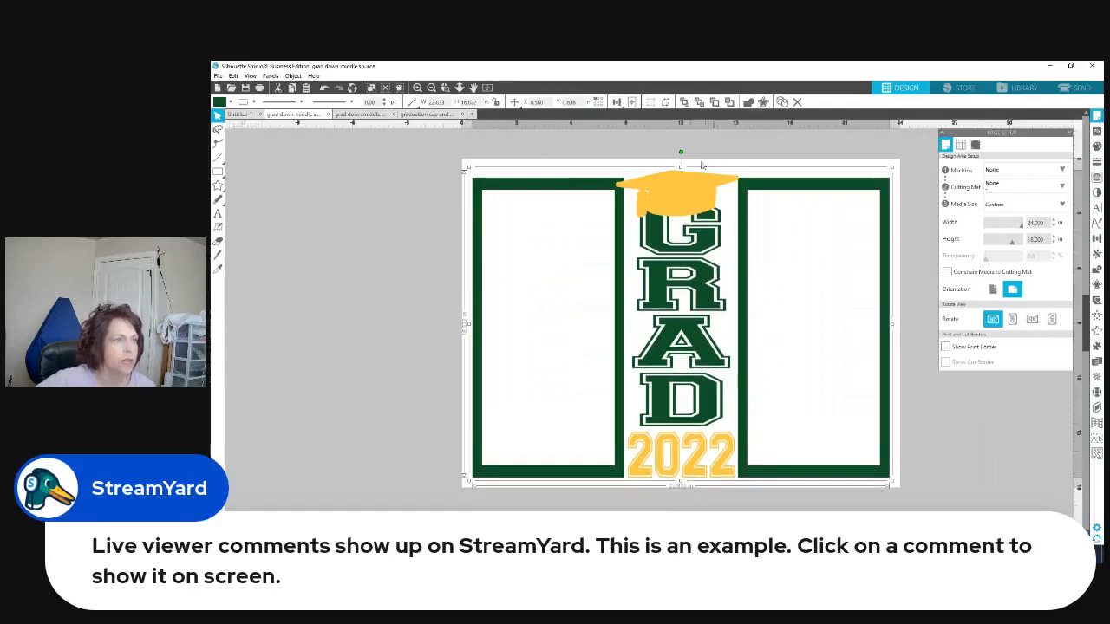
drag(682, 166, 682, 163)
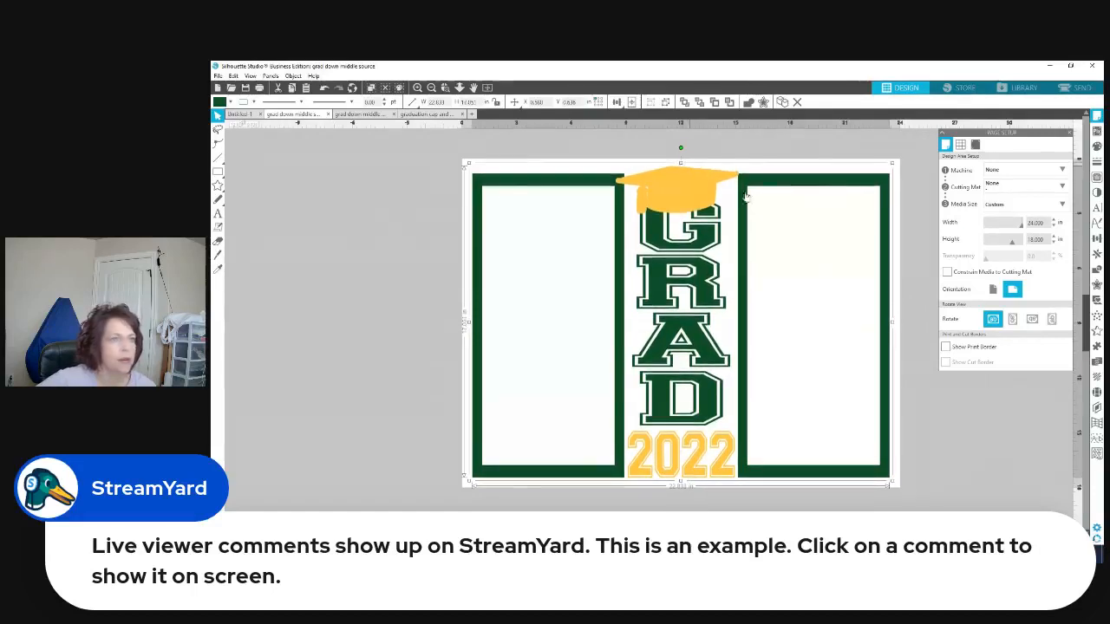
drag(892, 325, 895, 325)
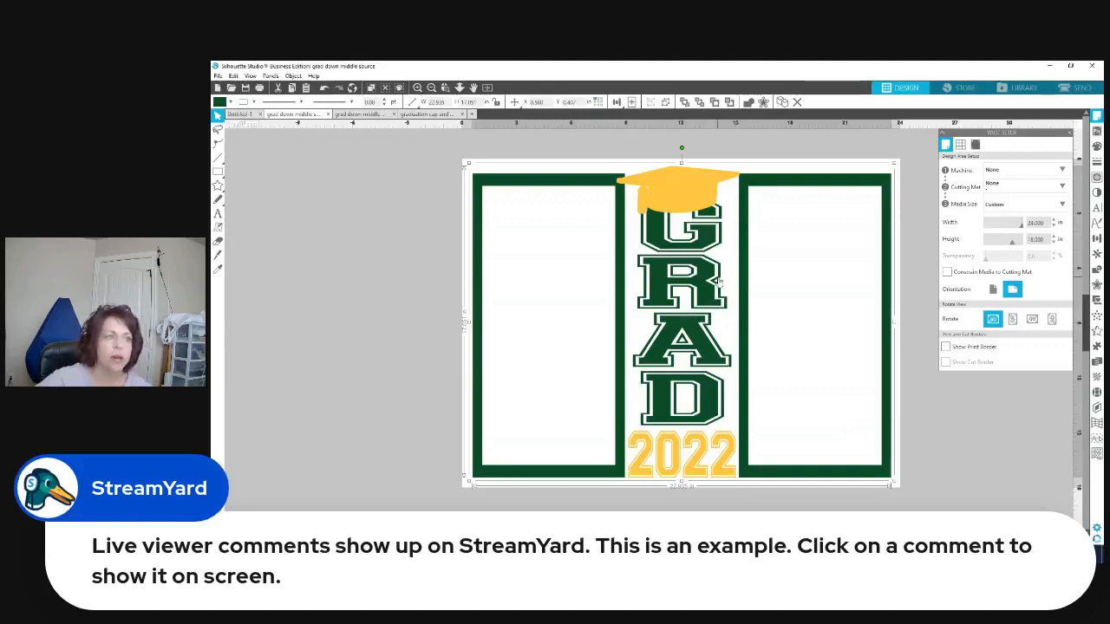
Ungroup the design and select the dark green frames with the GRAD lettering.
right_click(706, 198)
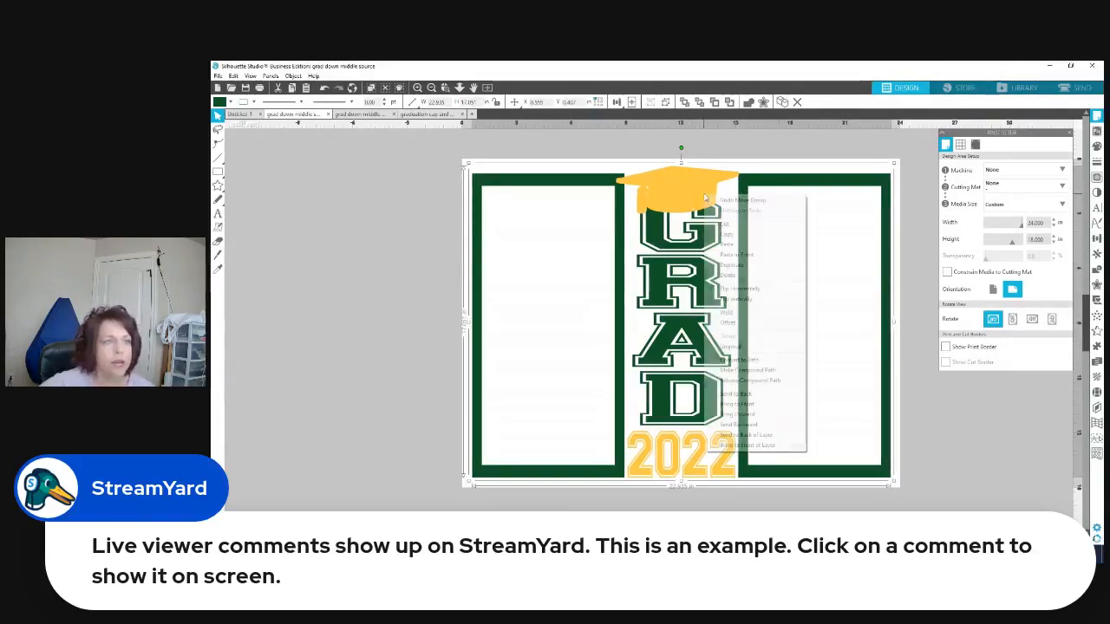
click(744, 348)
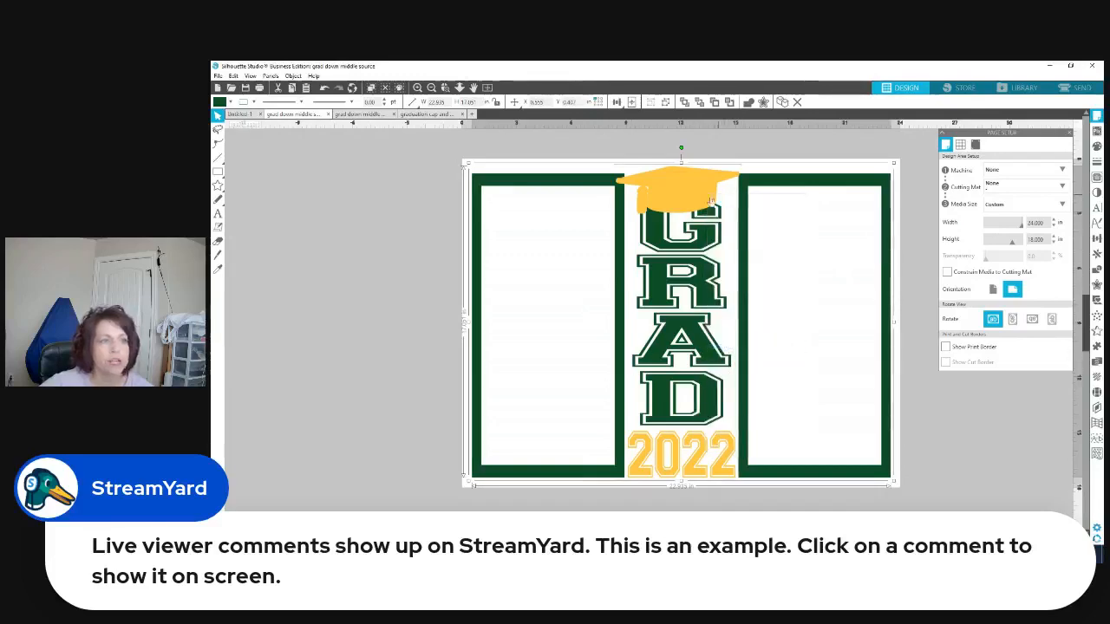
click(791, 369)
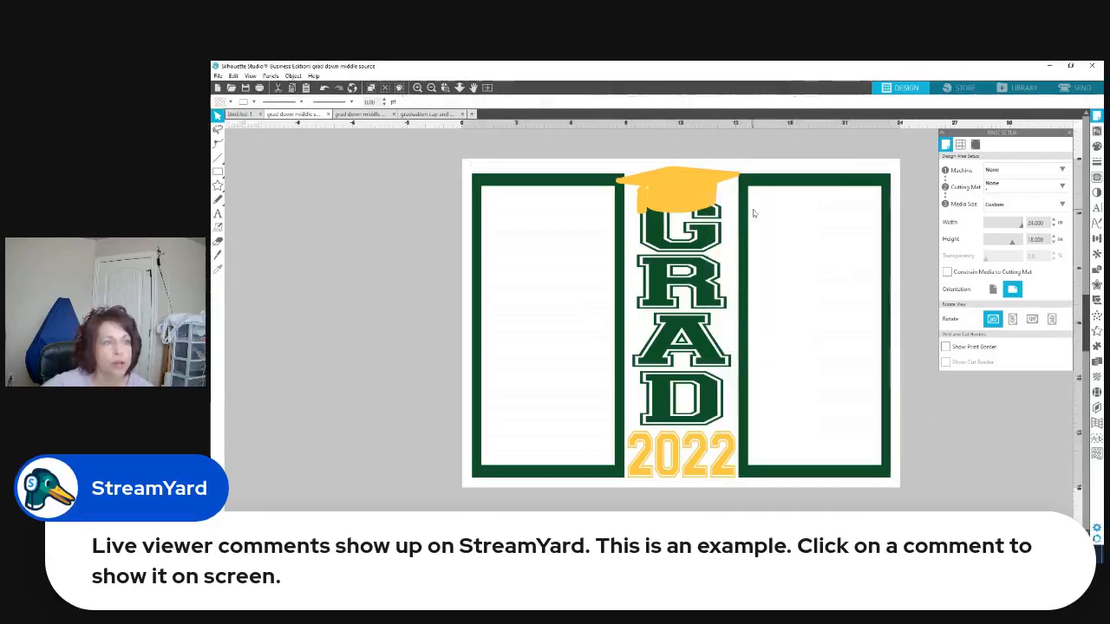
click(740, 213)
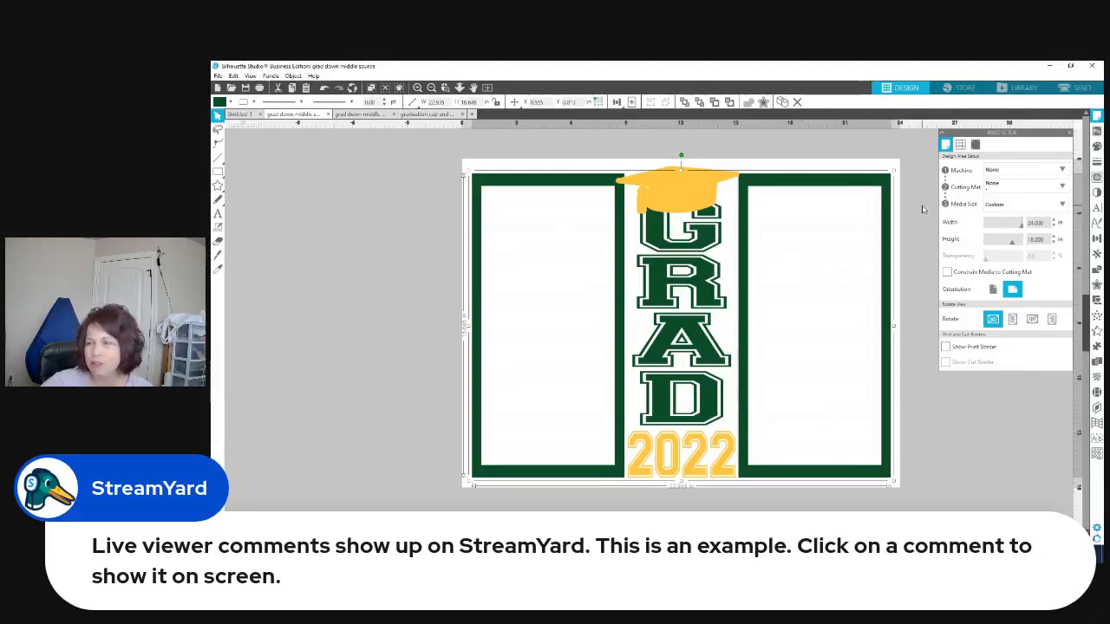
Quit Silhouette Studio, discarding all unsaved changes, and switch to Photoshop.
click(1090, 68)
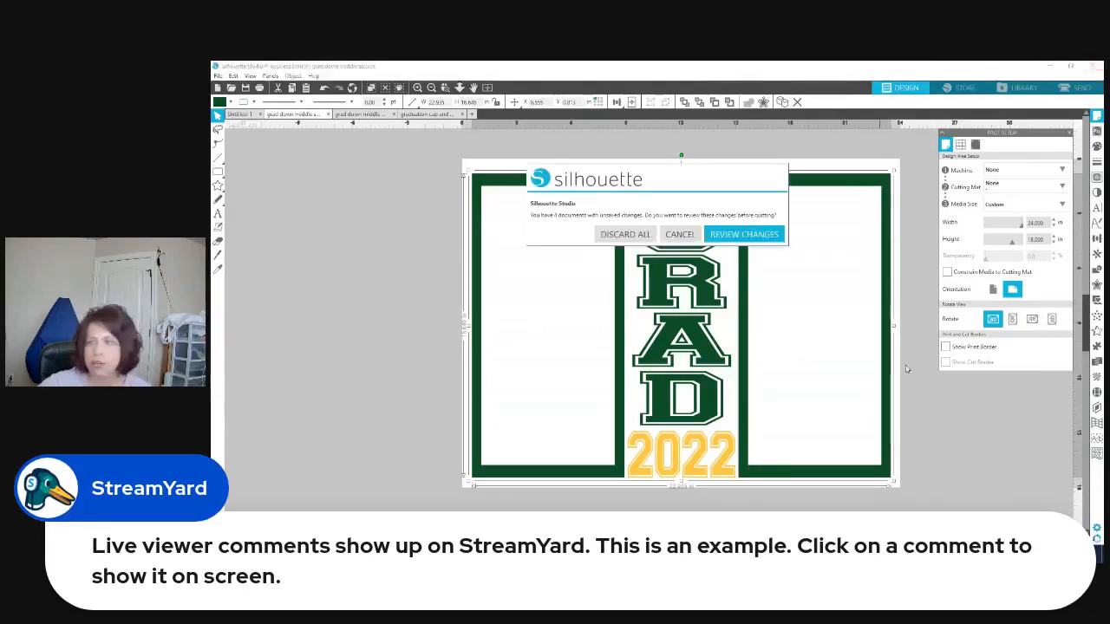
click(641, 236)
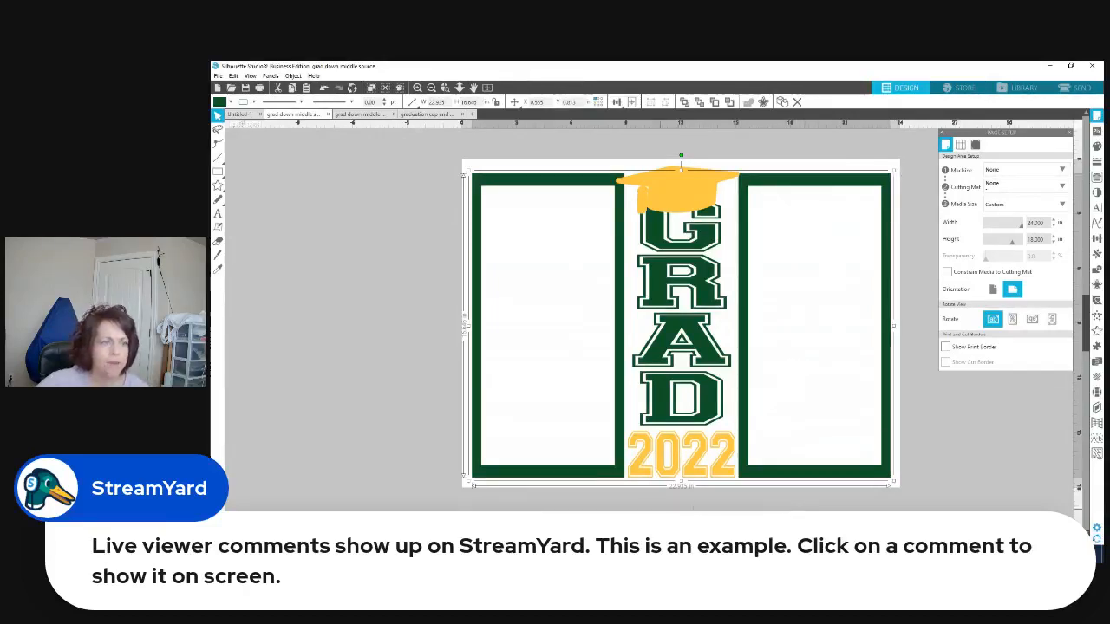
key(alt+Tab)
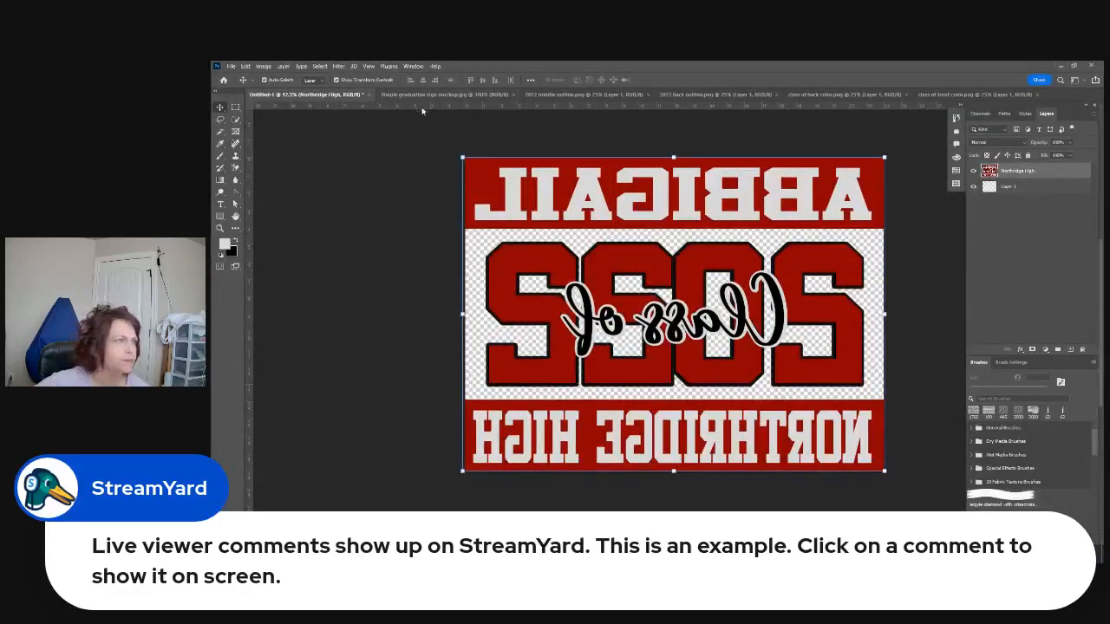
Close all open documents, discarding the changes to Untitled-1.
click(368, 95)
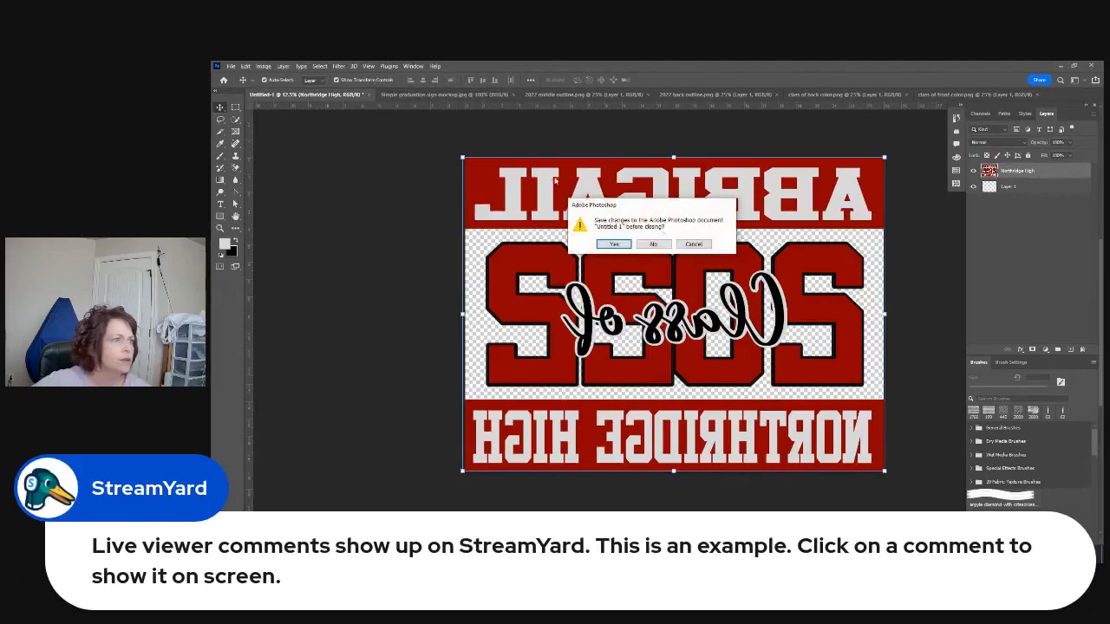
click(654, 244)
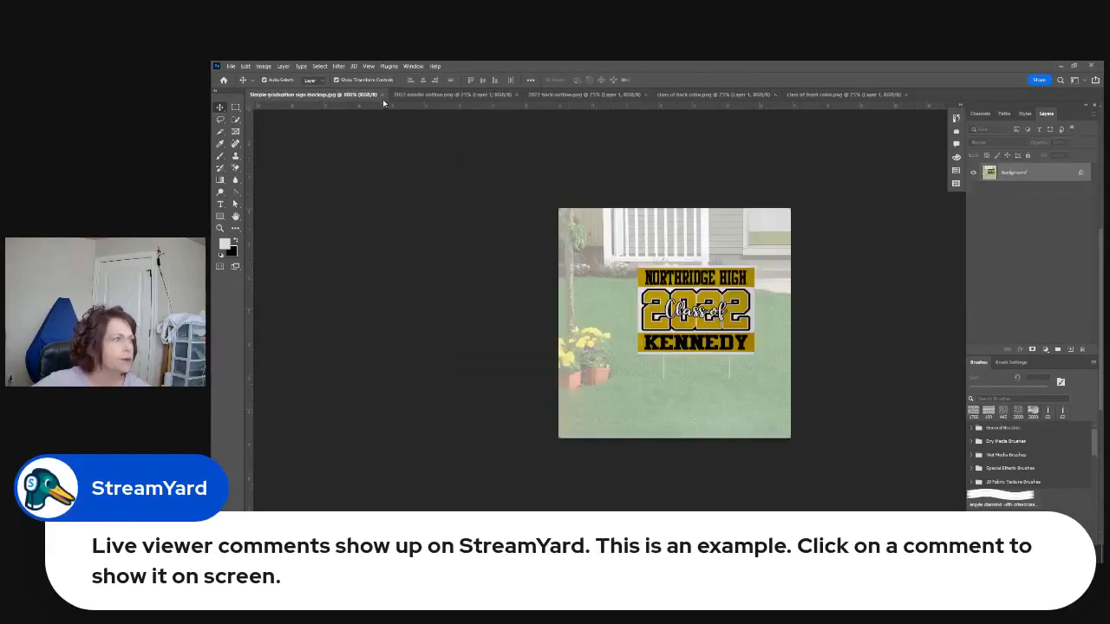
click(383, 95)
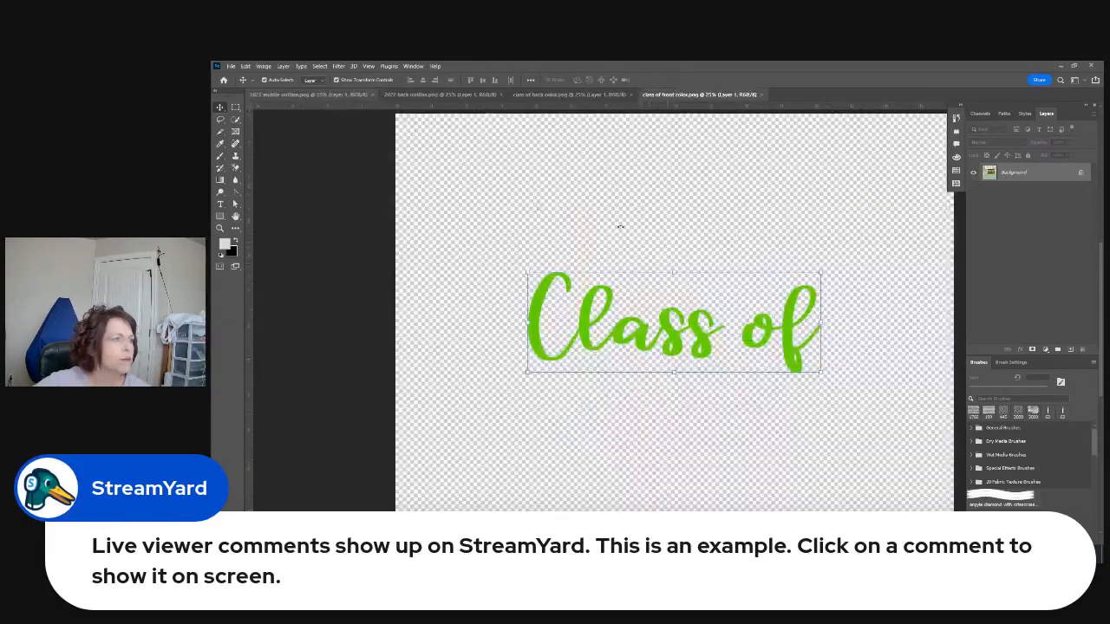
click(373, 95)
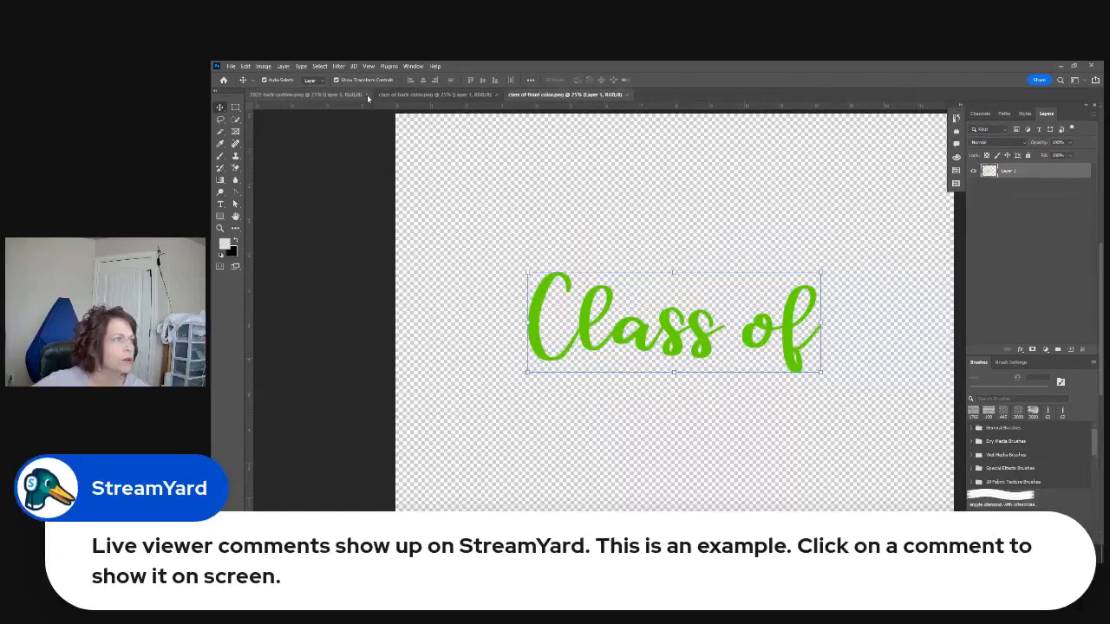
click(367, 94)
click(366, 94)
click(368, 95)
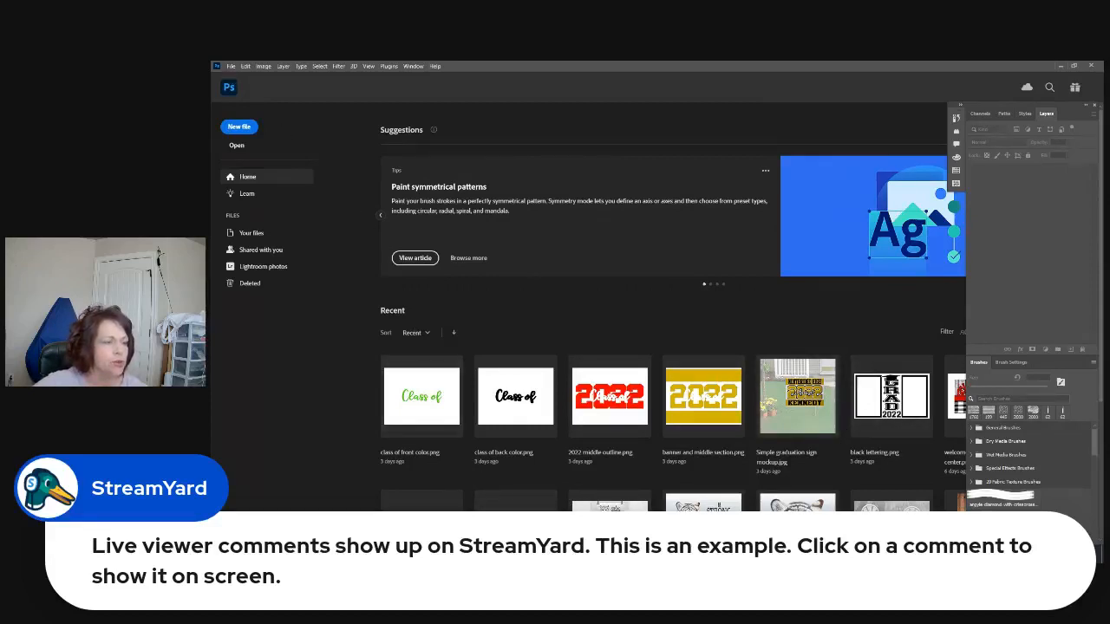
Open class of simple sign.psd from the Simple graduation sign folder.
mouse_move(633, 557)
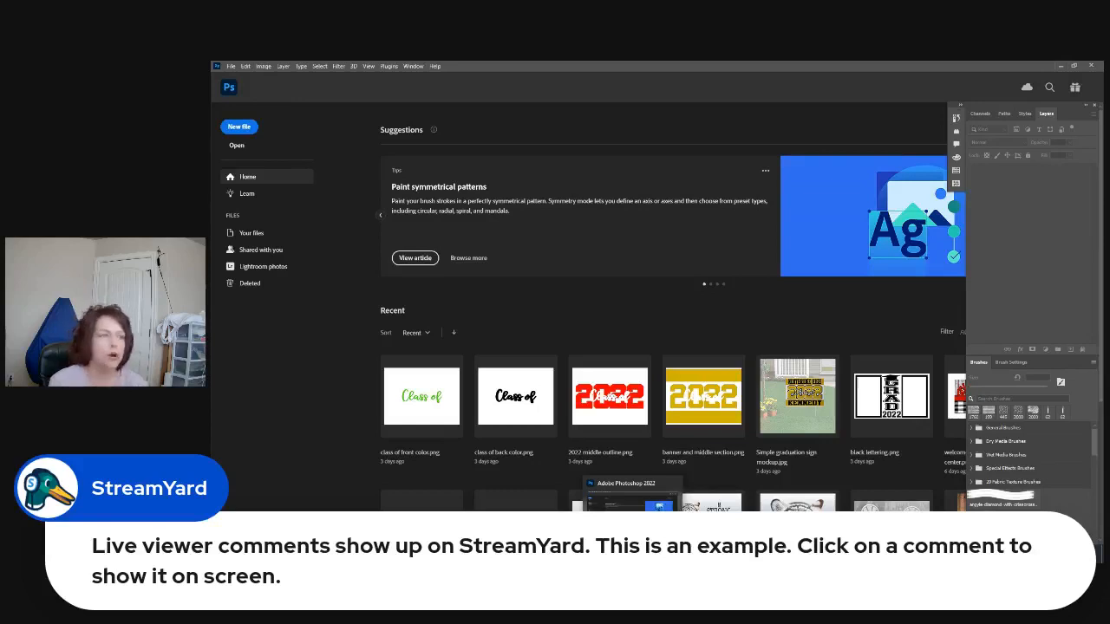
click(230, 66)
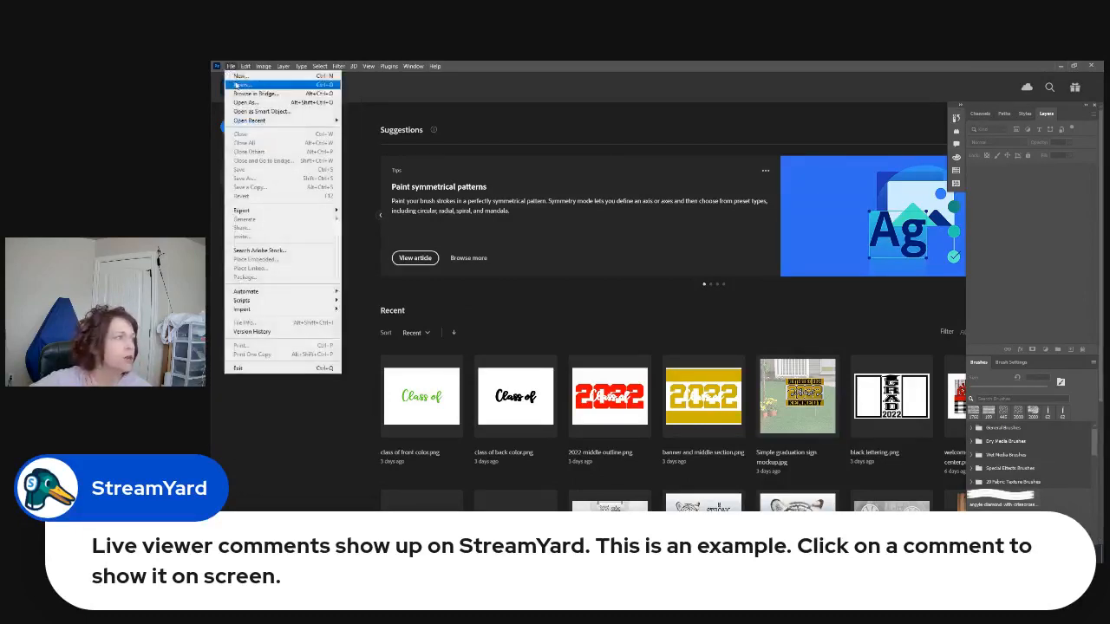
click(239, 86)
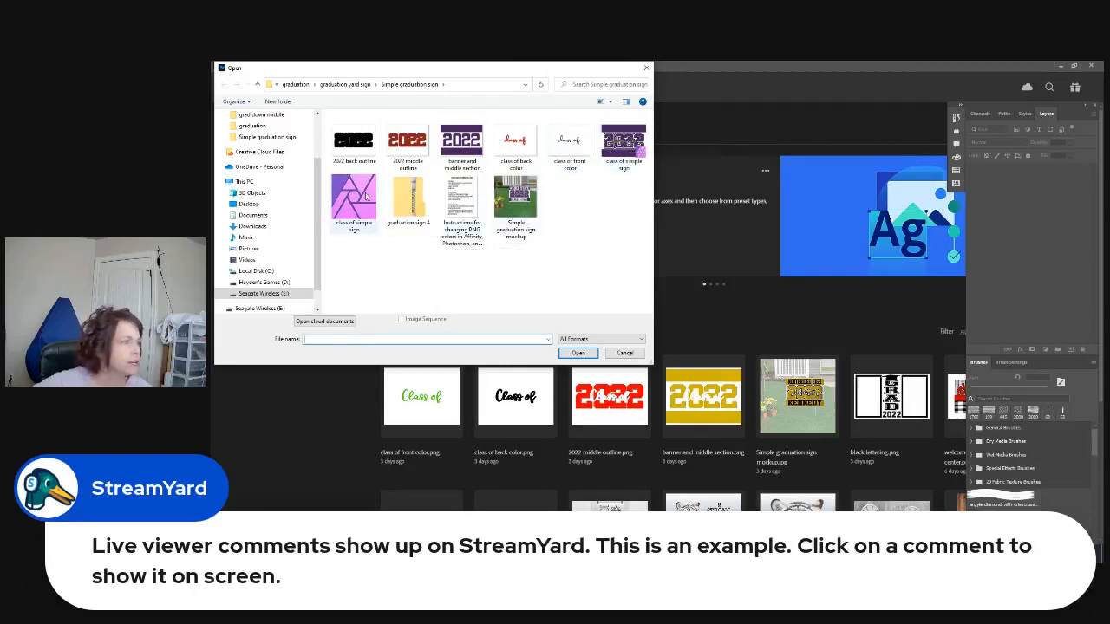
key(Escape)
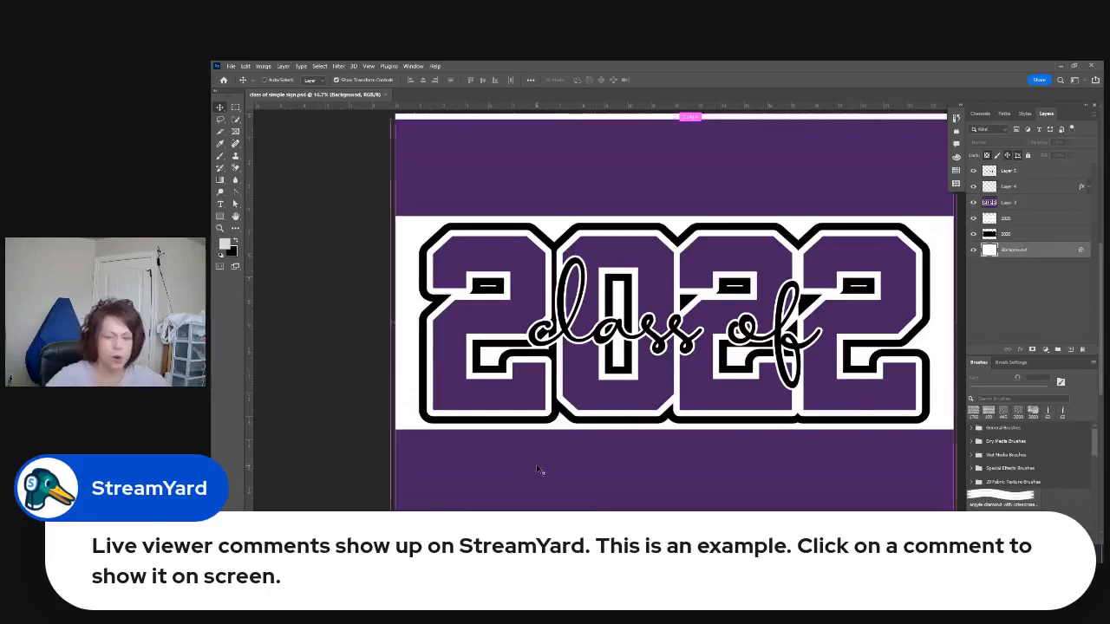
Examine the sign's layers one by one to see which part of the design each holds.
key(ctrl+minus)
key(ctrl+minus)
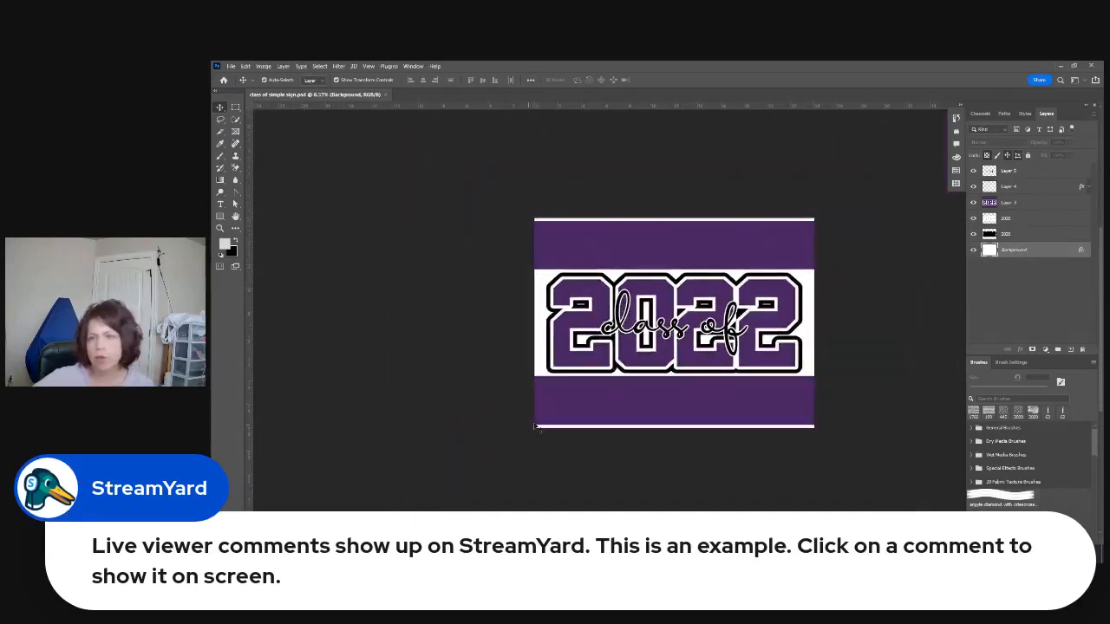
click(729, 265)
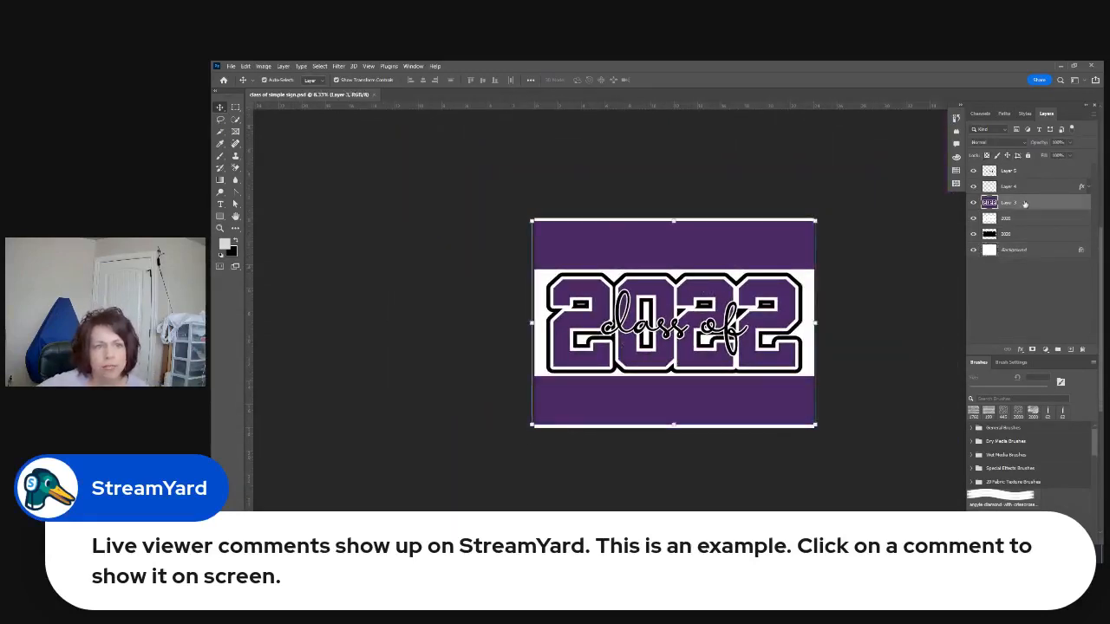
click(1025, 219)
click(1011, 171)
click(1011, 186)
click(1013, 205)
click(1013, 234)
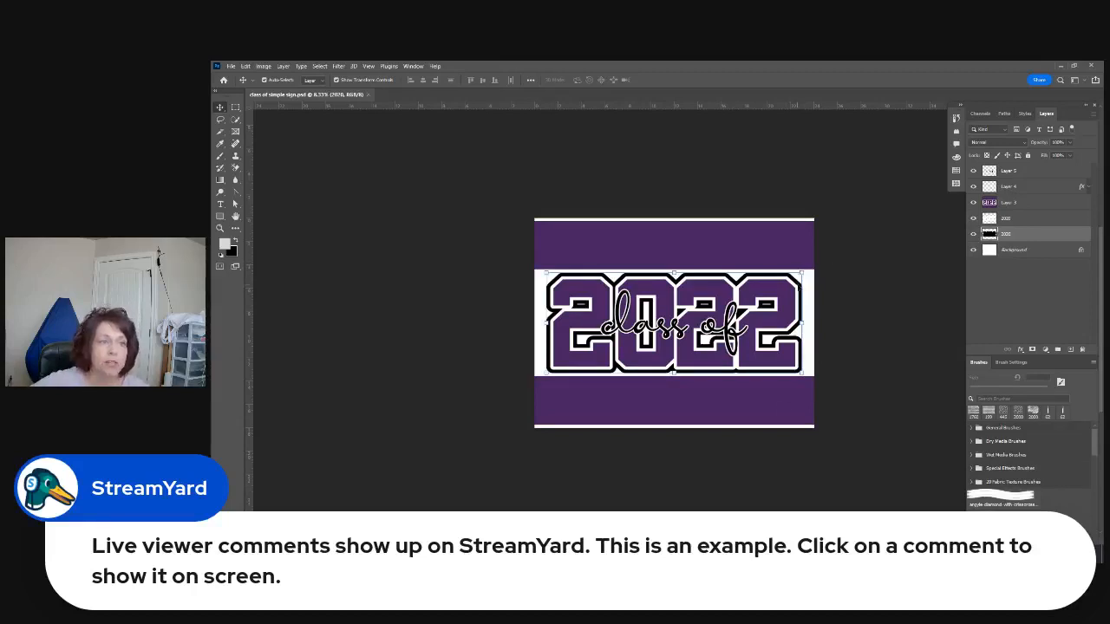
click(1014, 202)
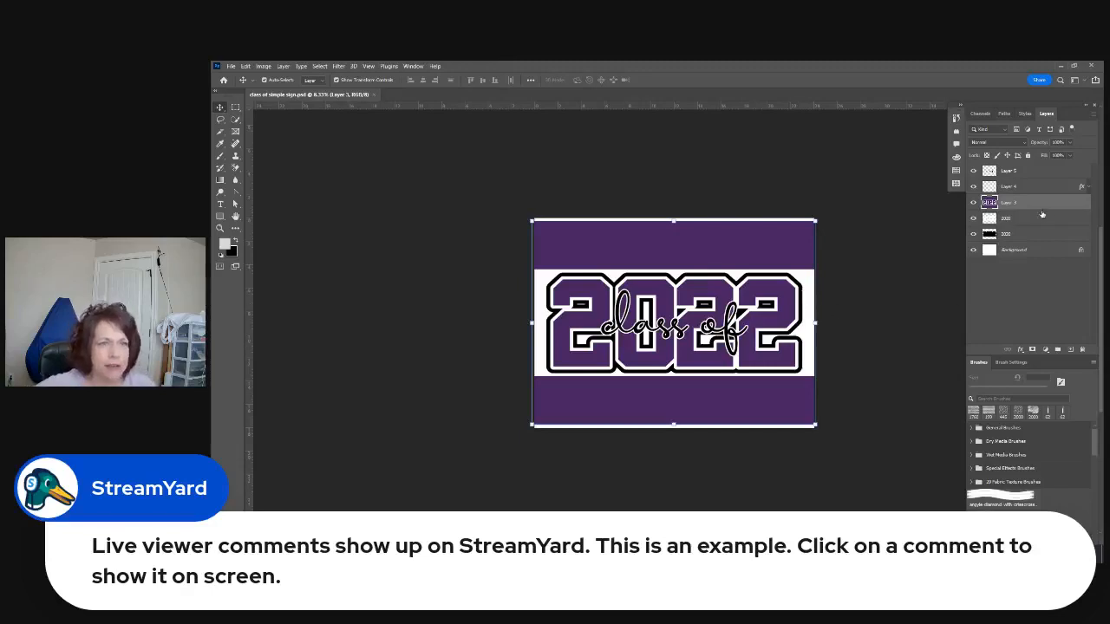
click(1020, 350)
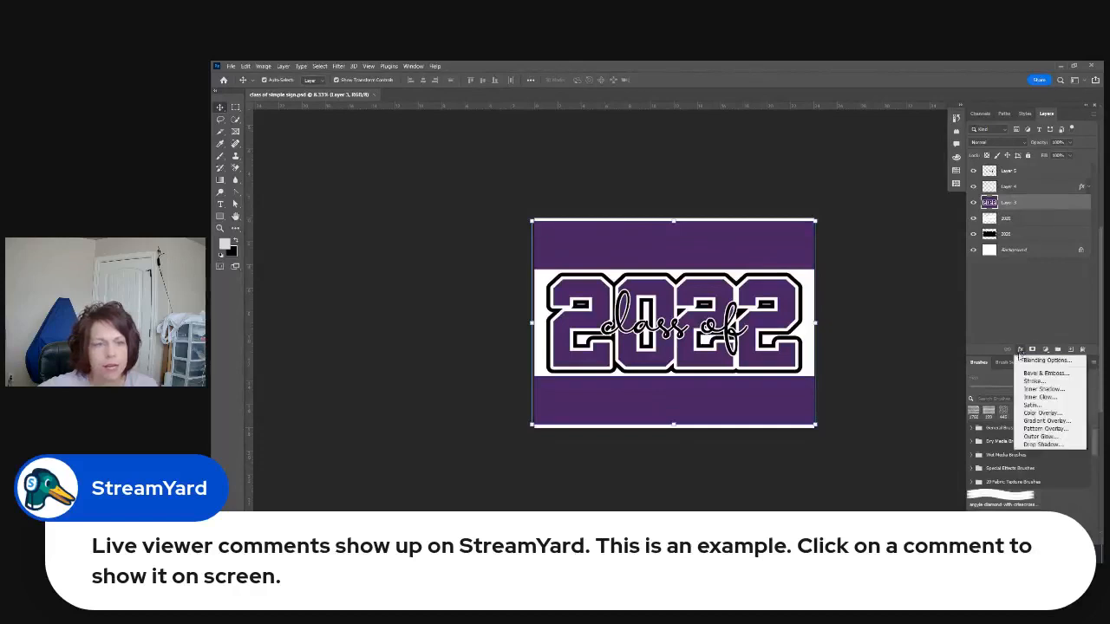
click(1036, 413)
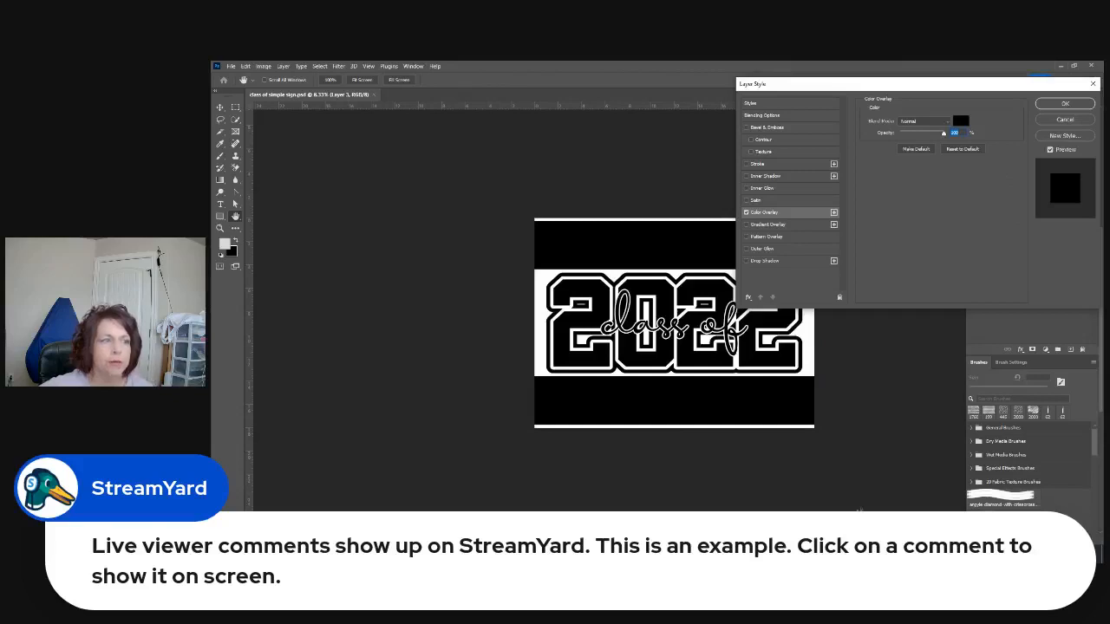
click(957, 123)
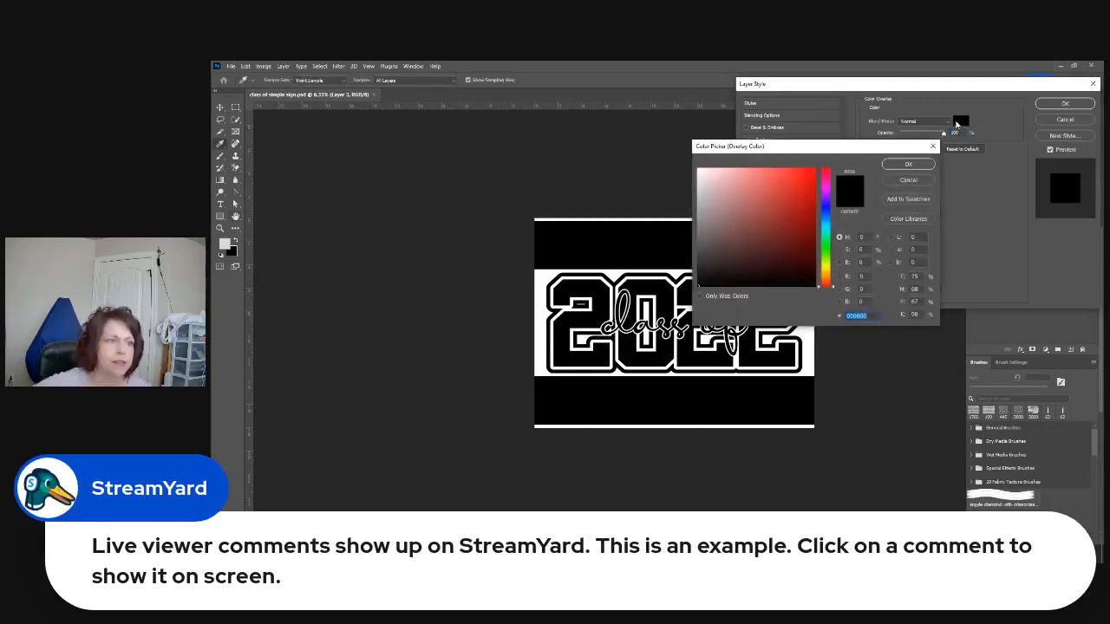
click(812, 173)
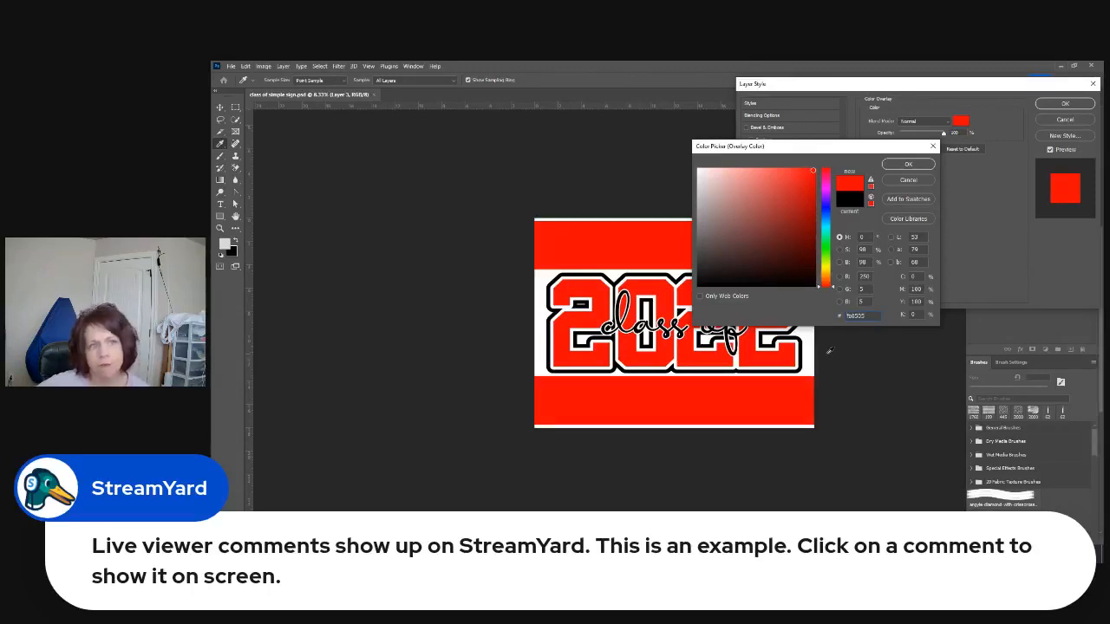
click(826, 244)
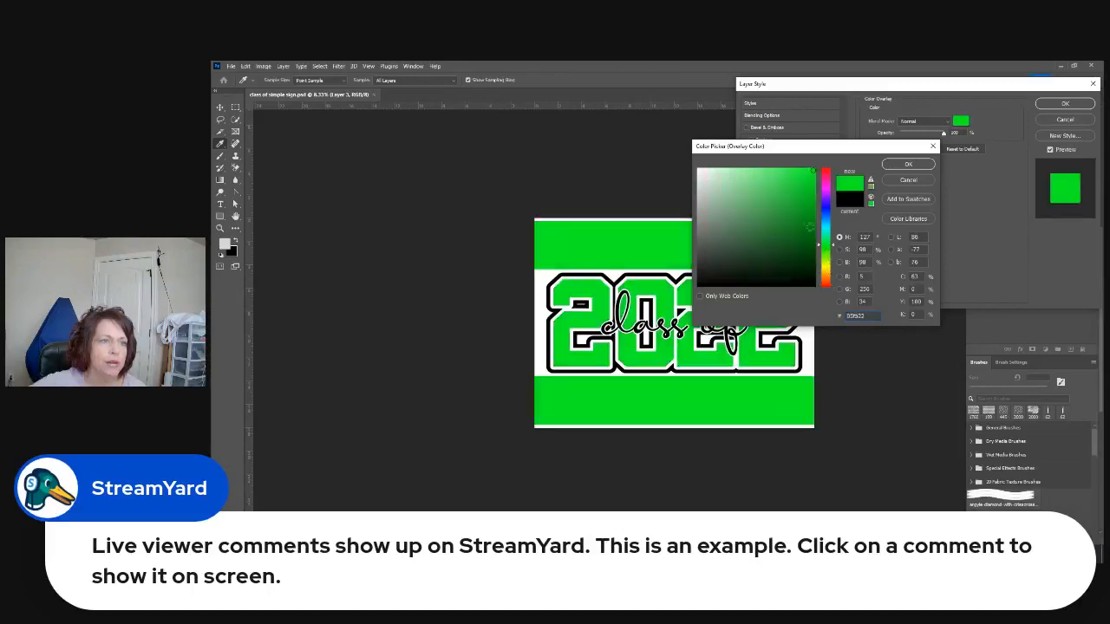
click(816, 213)
drag(816, 212, 815, 242)
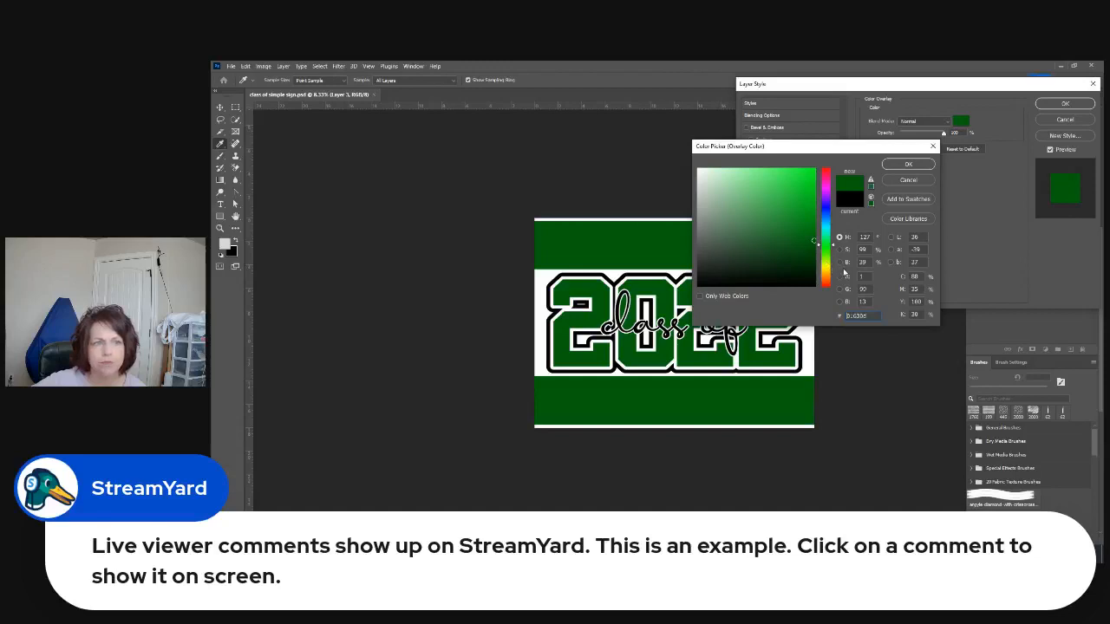
click(854, 187)
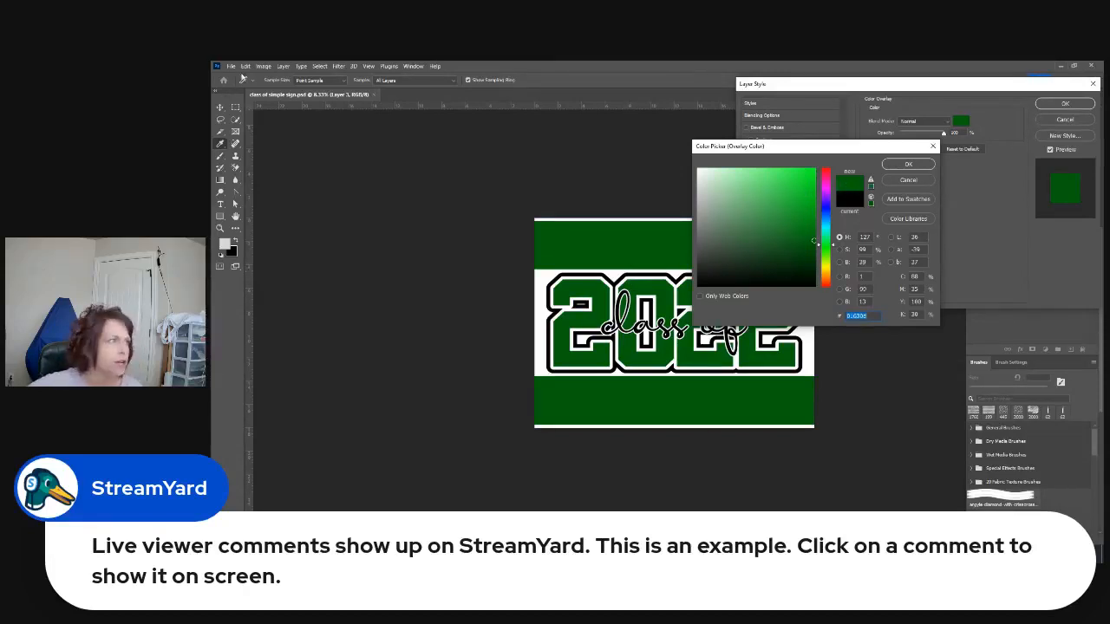
click(245, 66)
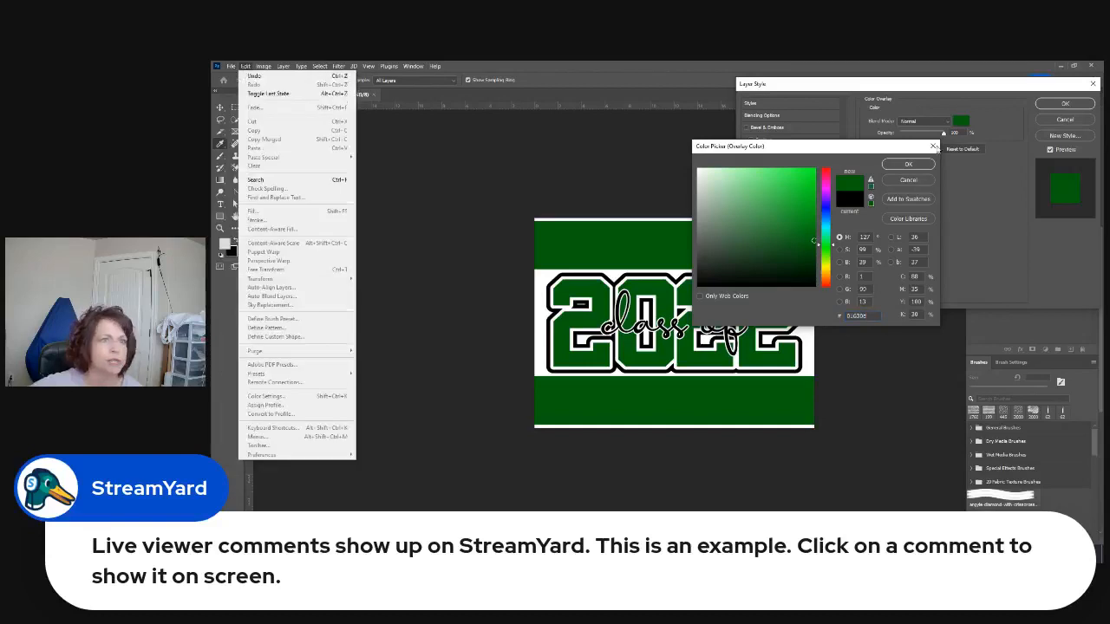
click(932, 146)
click(932, 145)
key(Escape)
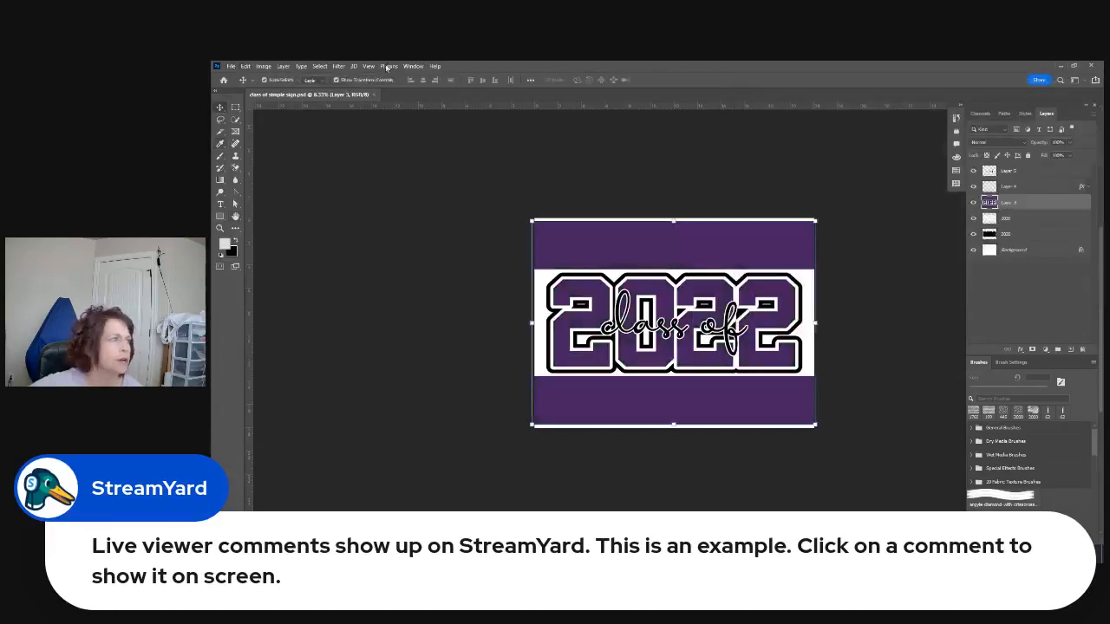
Open 2022 middle outline.png and shrink its red 2022 artwork to about 46% width and 31% height.
click(230, 66)
click(243, 84)
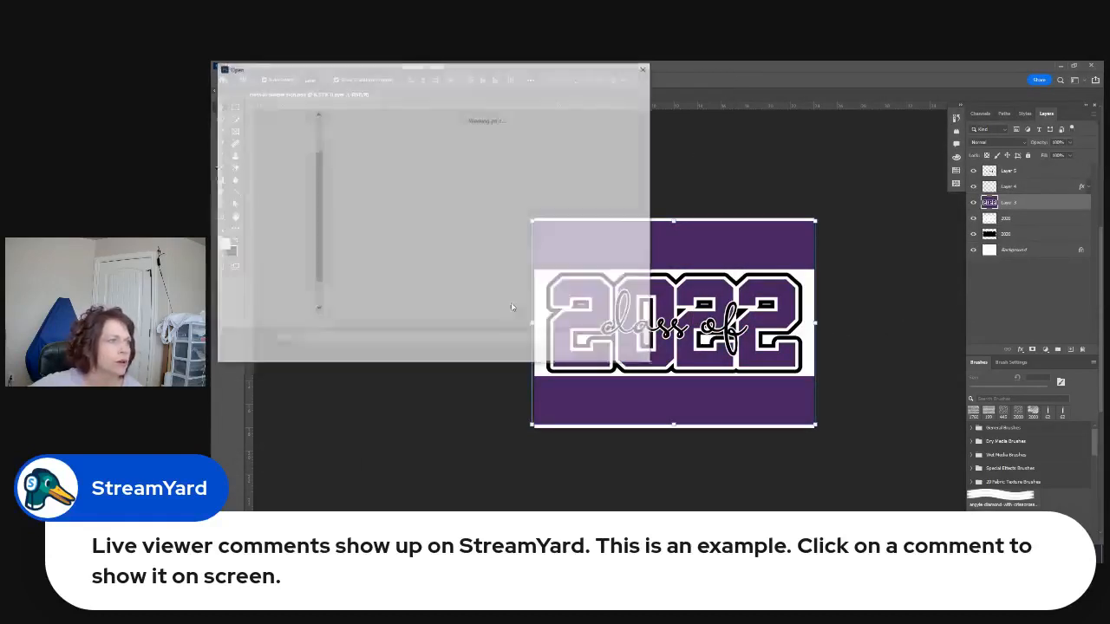
click(408, 148)
double_click(408, 146)
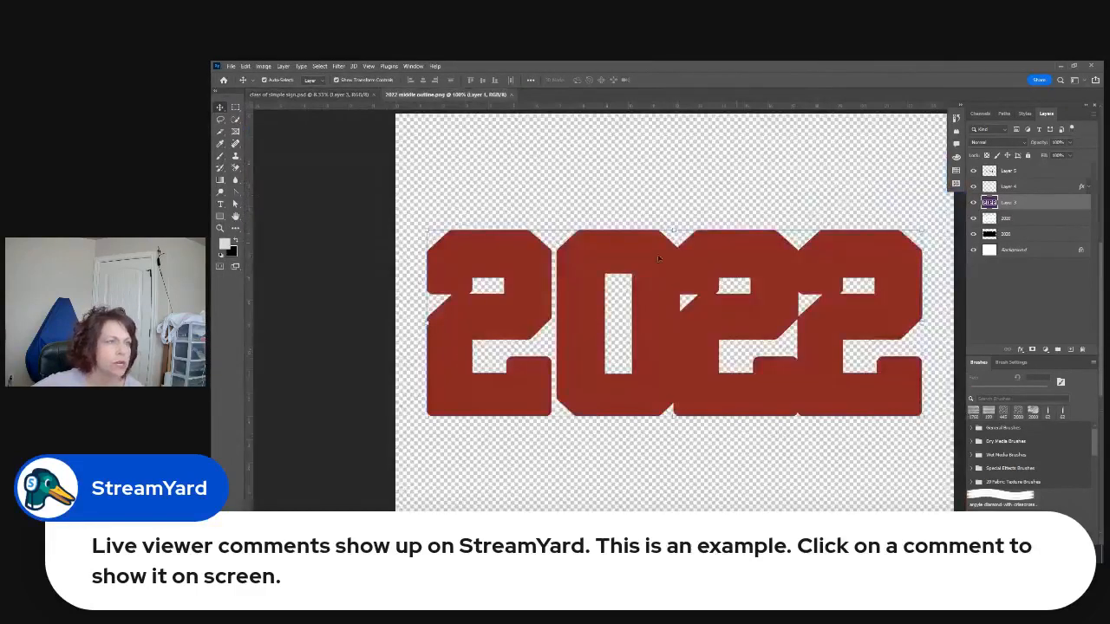
drag(421, 229, 694, 359)
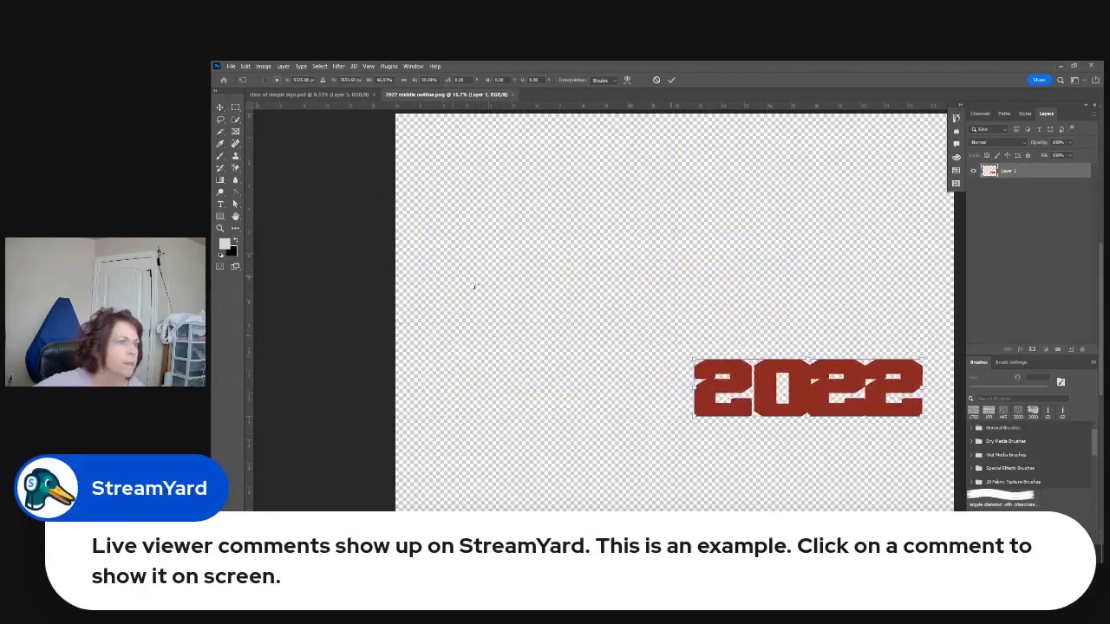
click(672, 80)
Copy the shrunken red 2022 into class of simple sign.psd and place it over the upper purple band.
click(247, 67)
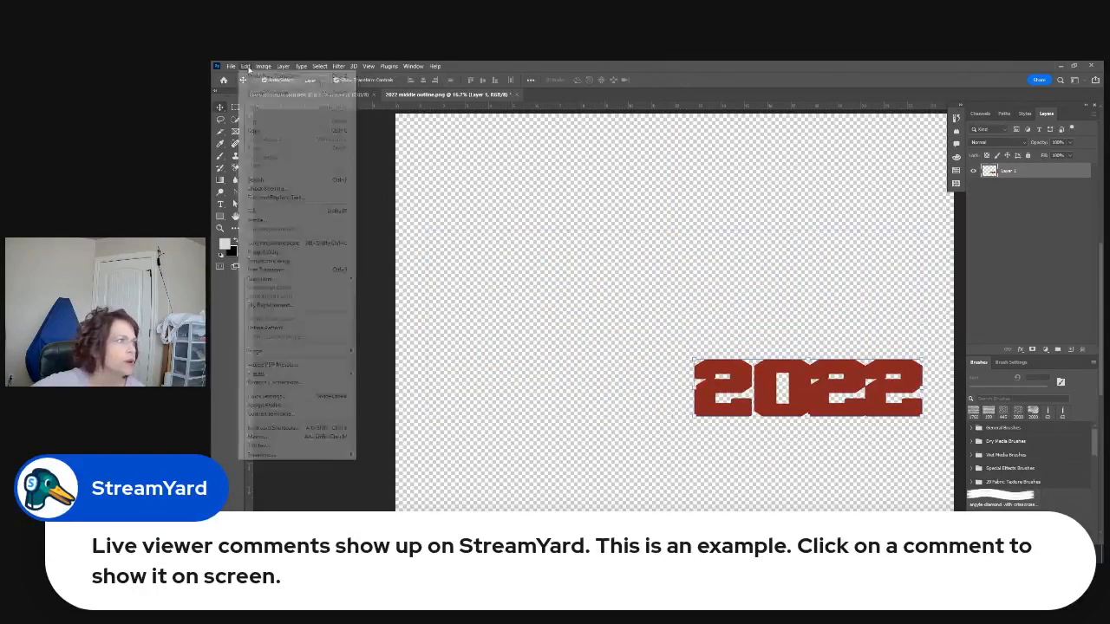
click(252, 131)
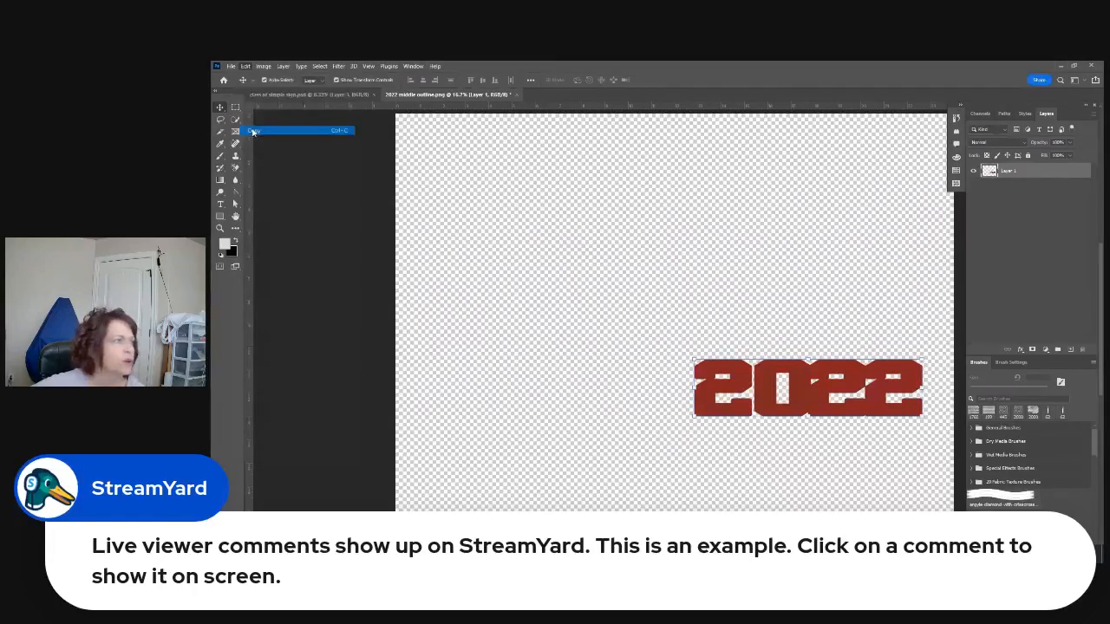
click(295, 93)
key(ctrl+v)
drag(692, 318, 619, 244)
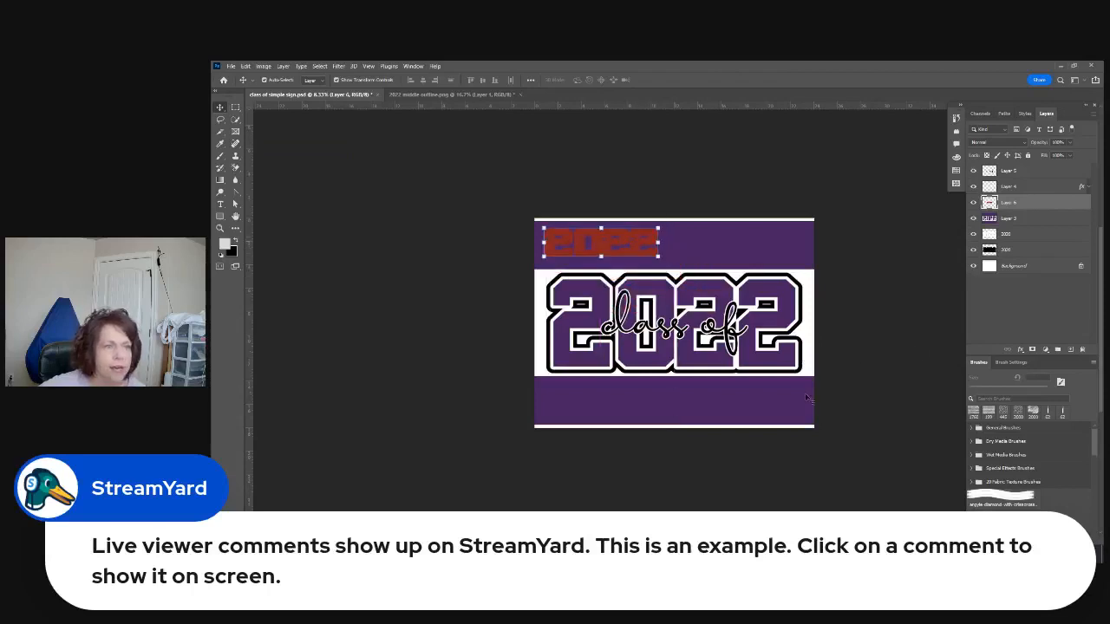
Apply a Color Overlay to Layer 3 using dark red 892323 sampled from the pasted 2022, and delete the pasted layer.
click(1019, 222)
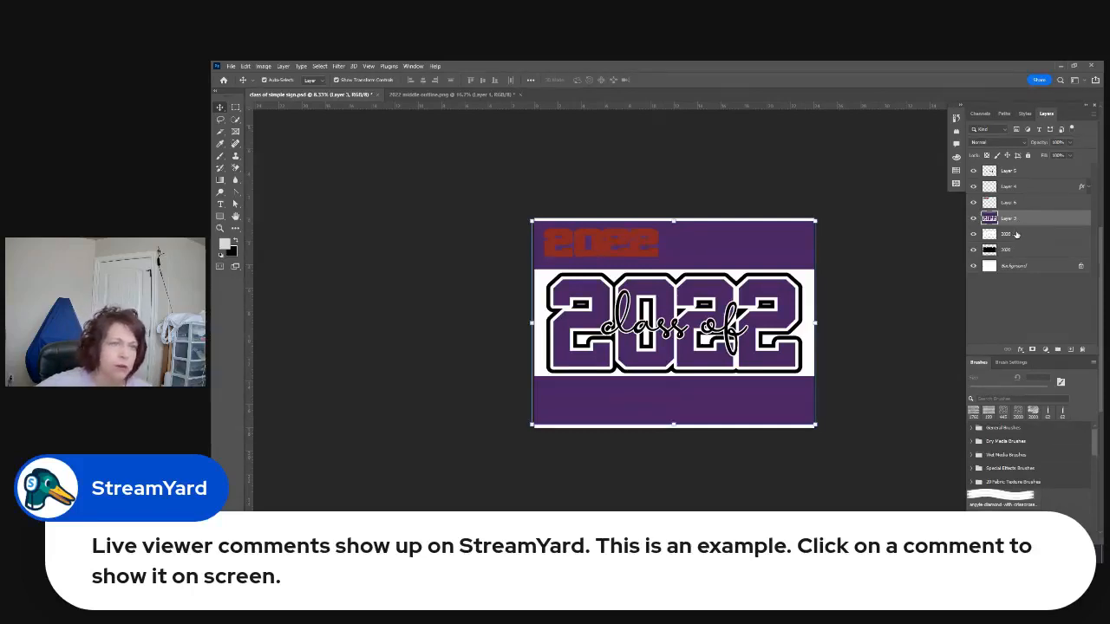
click(1021, 349)
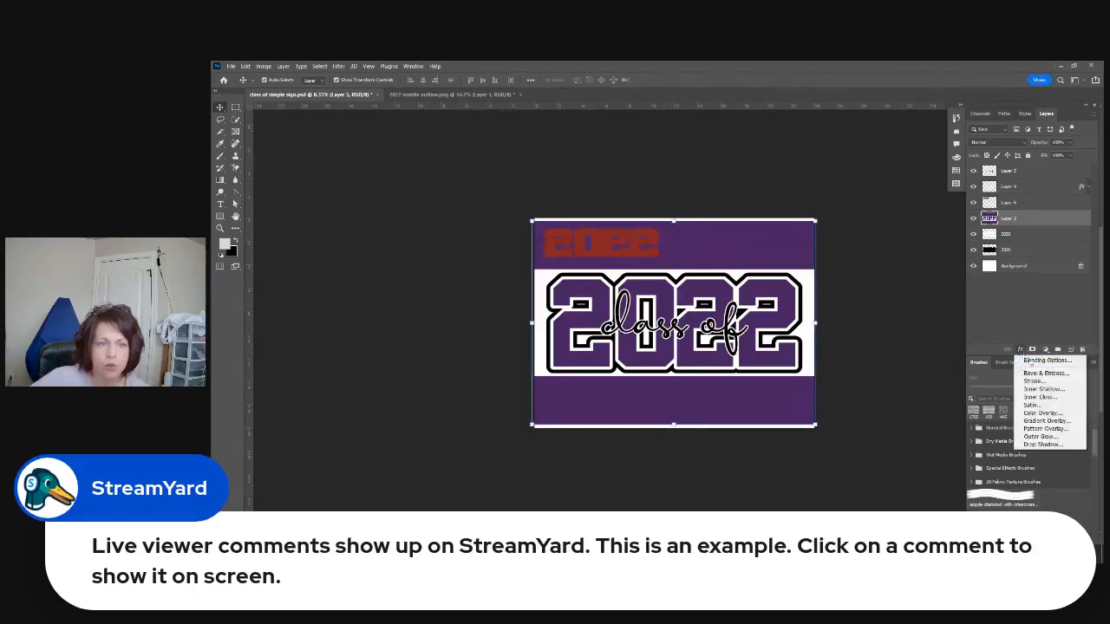
click(899, 489)
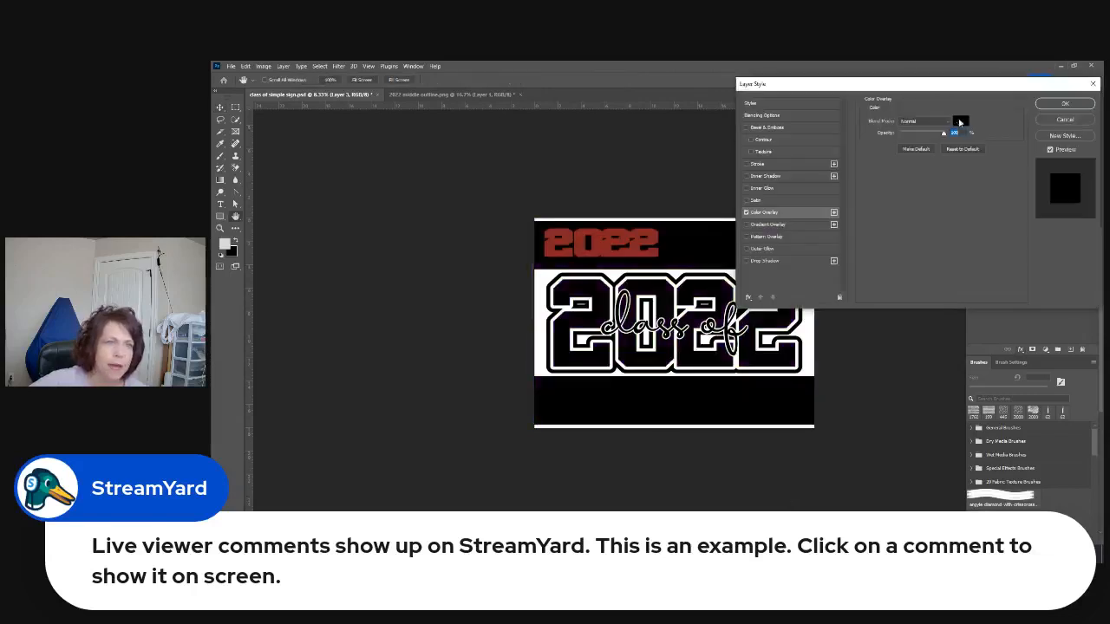
click(960, 122)
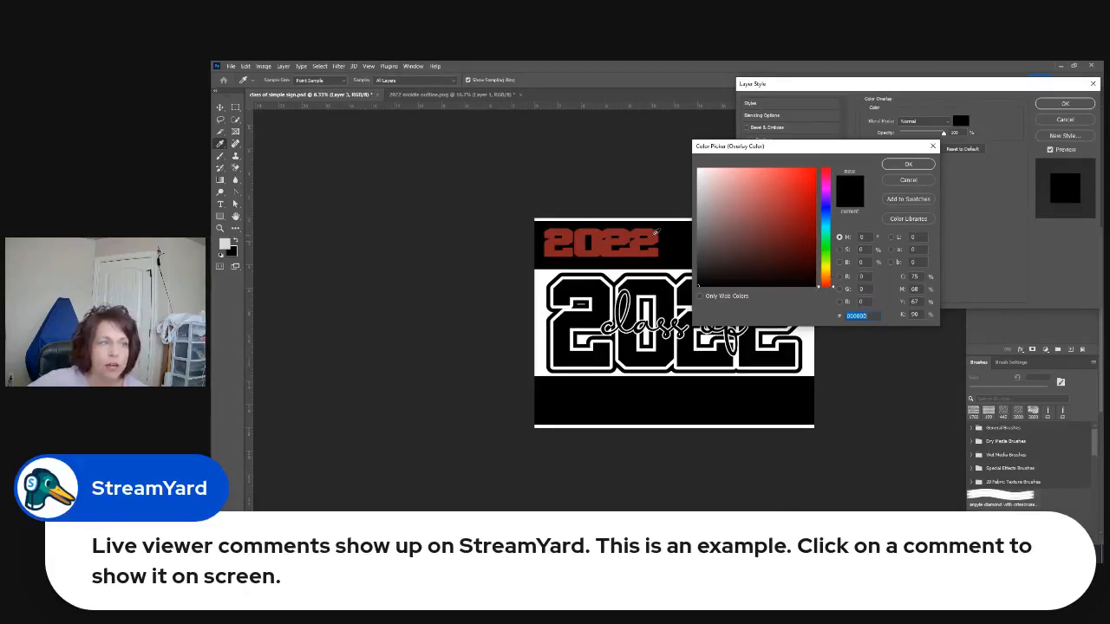
click(654, 233)
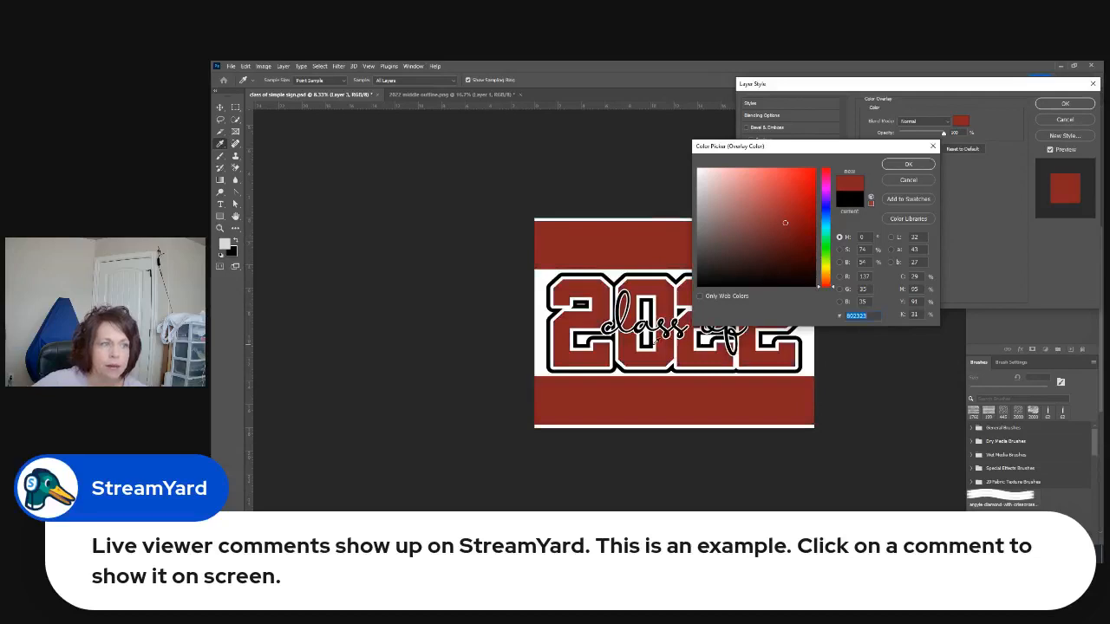
click(918, 166)
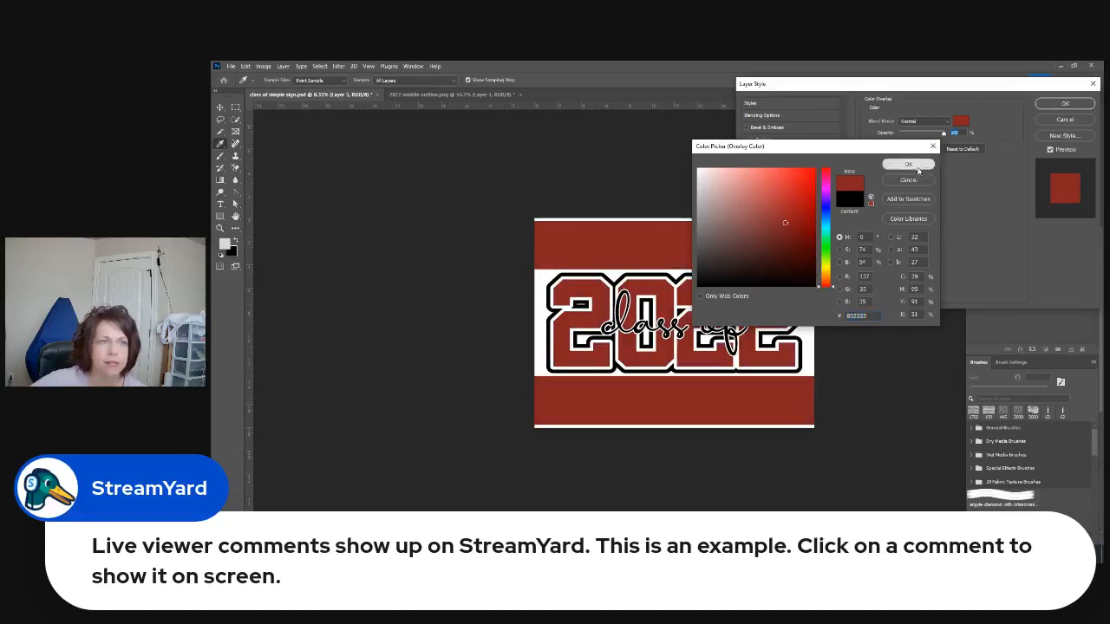
click(1065, 103)
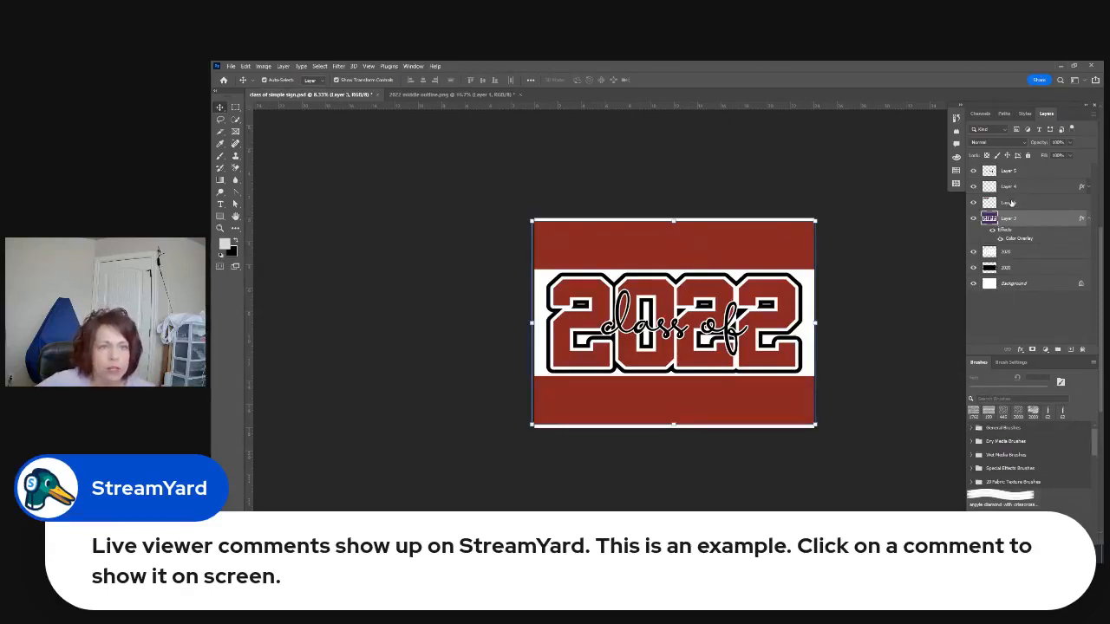
click(1010, 203)
key(Delete)
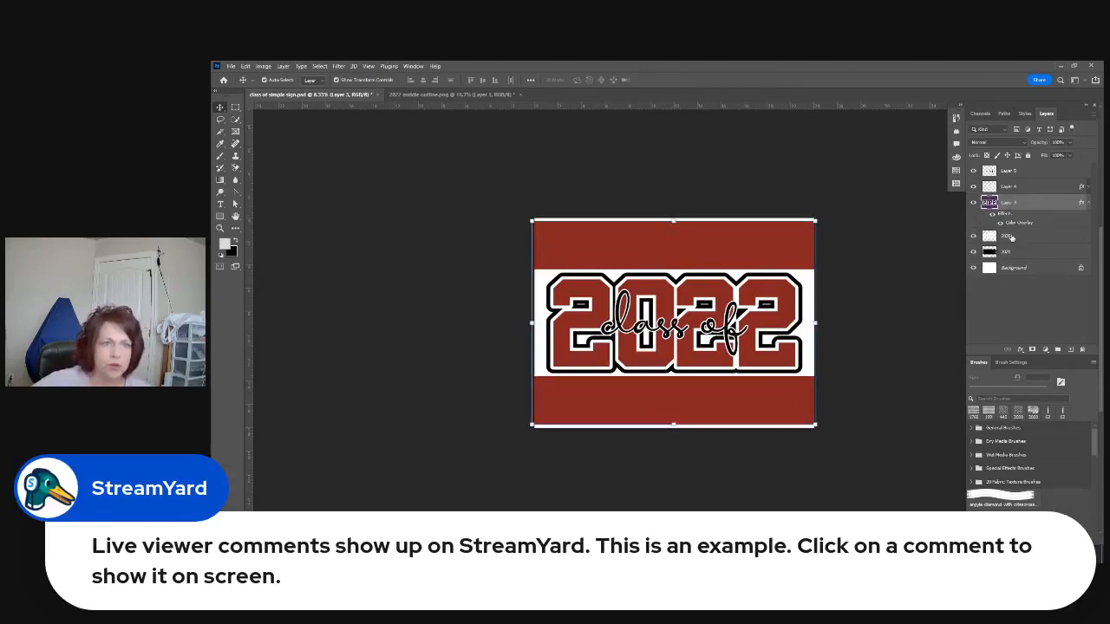
Recolor the black outer outline of the 2022 with a blue Color Overlay, RGB 29, 0, 175.
click(1013, 238)
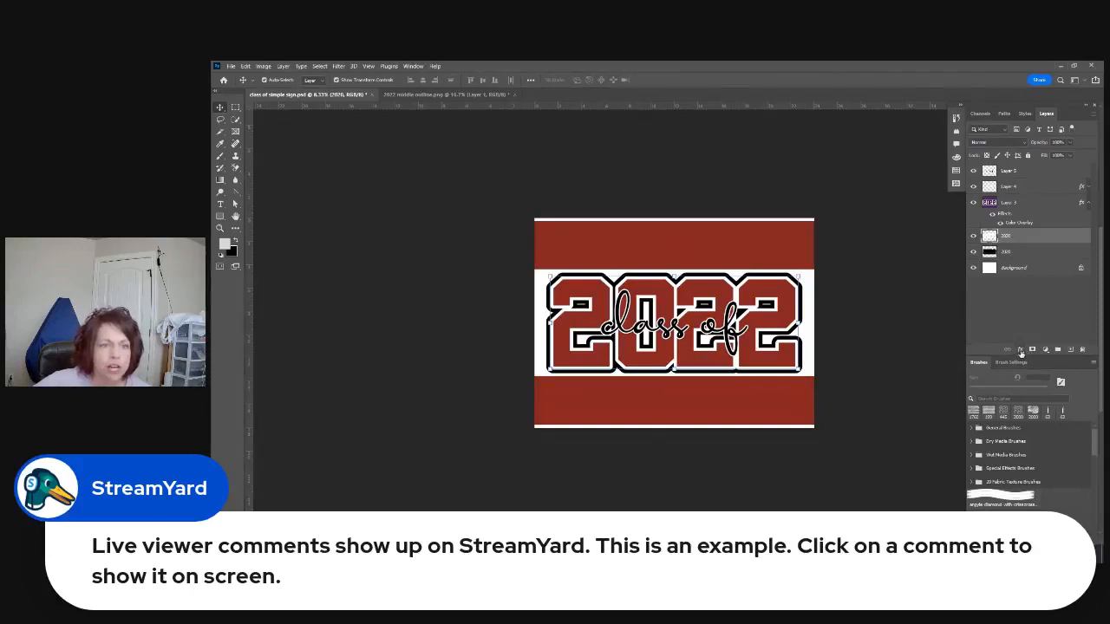
click(1002, 253)
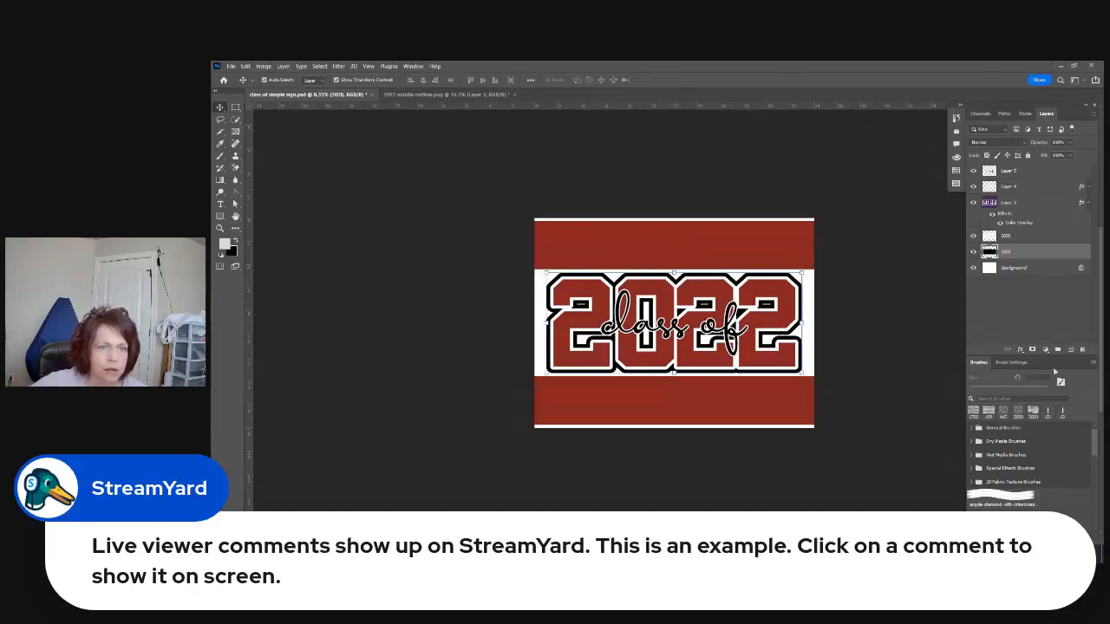
click(1019, 349)
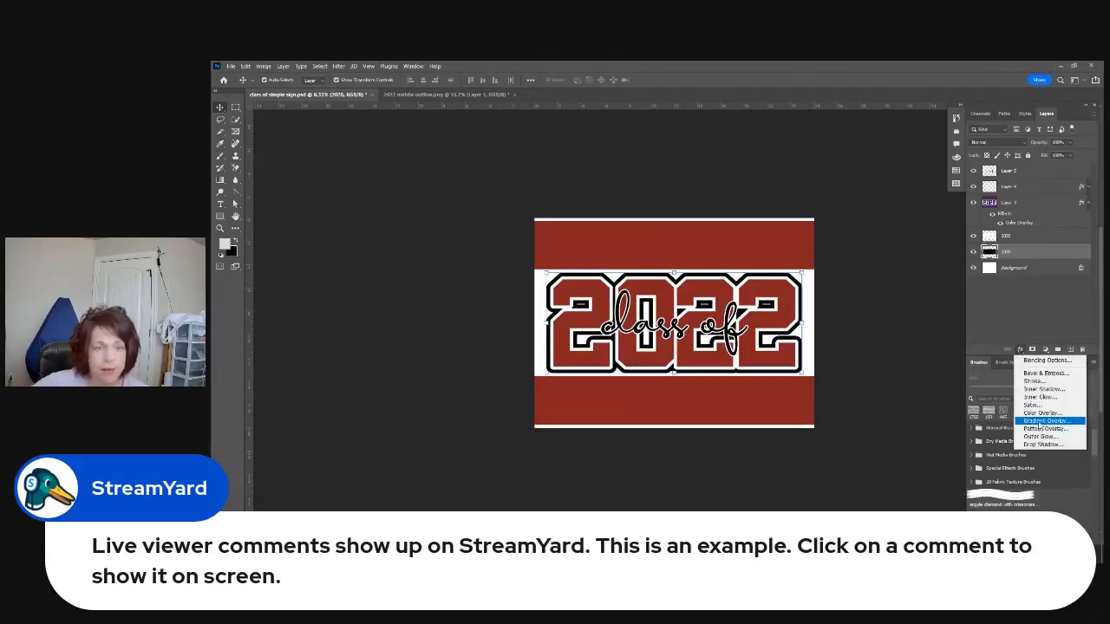
click(917, 481)
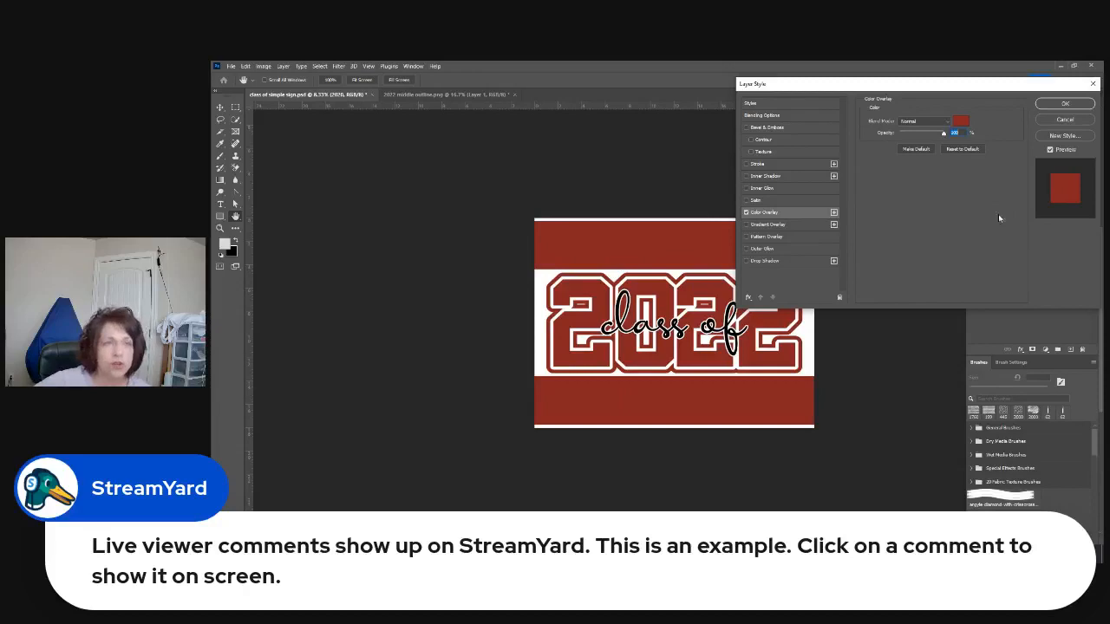
click(961, 121)
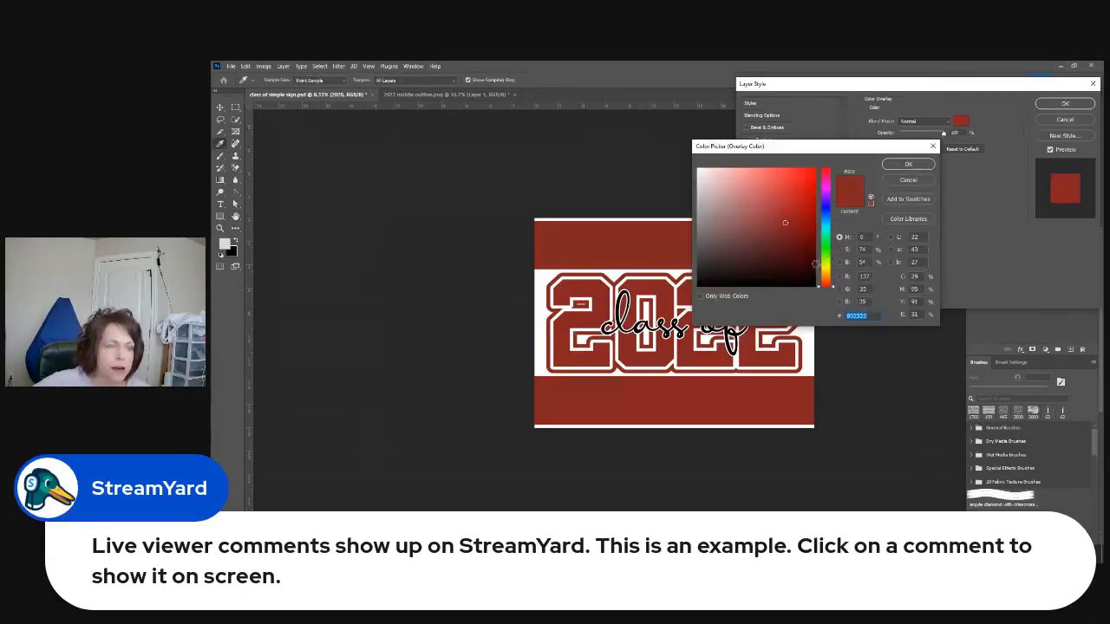
mouse_move(824, 241)
mouse_down()
mouse_move(824, 205)
mouse_move(802, 239)
mouse_move(814, 248)
mouse_move(816, 204)
mouse_up()
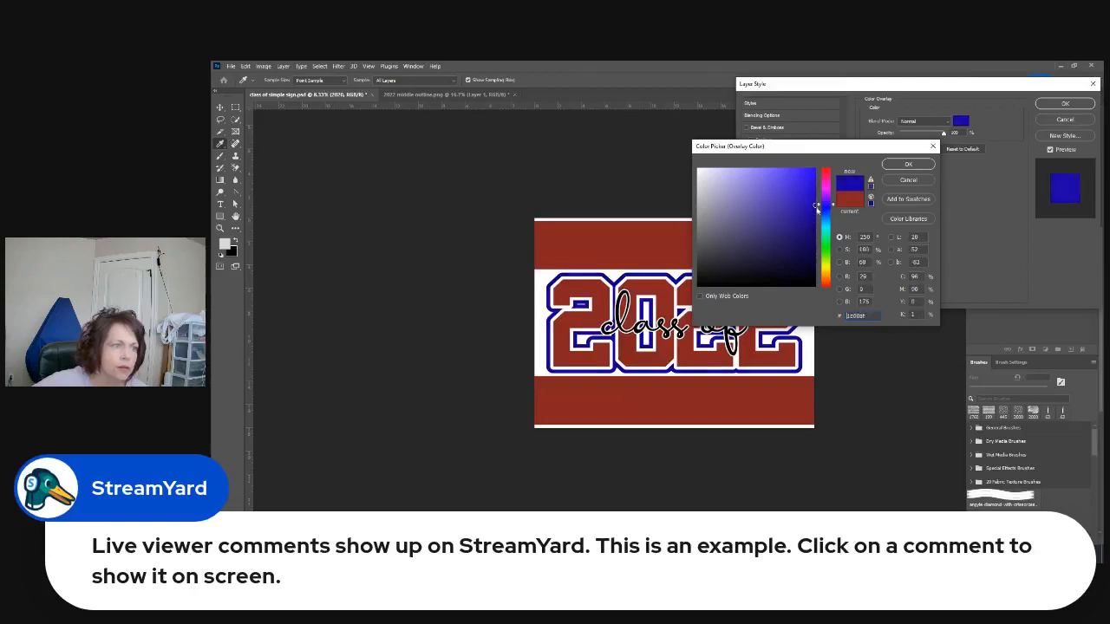
click(918, 166)
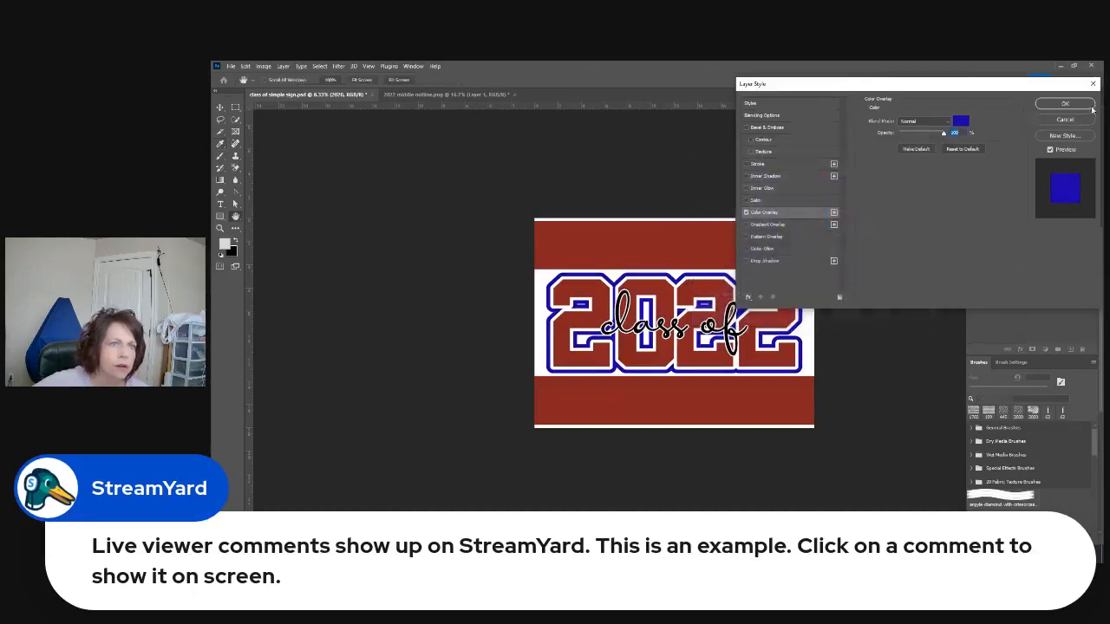
click(1065, 103)
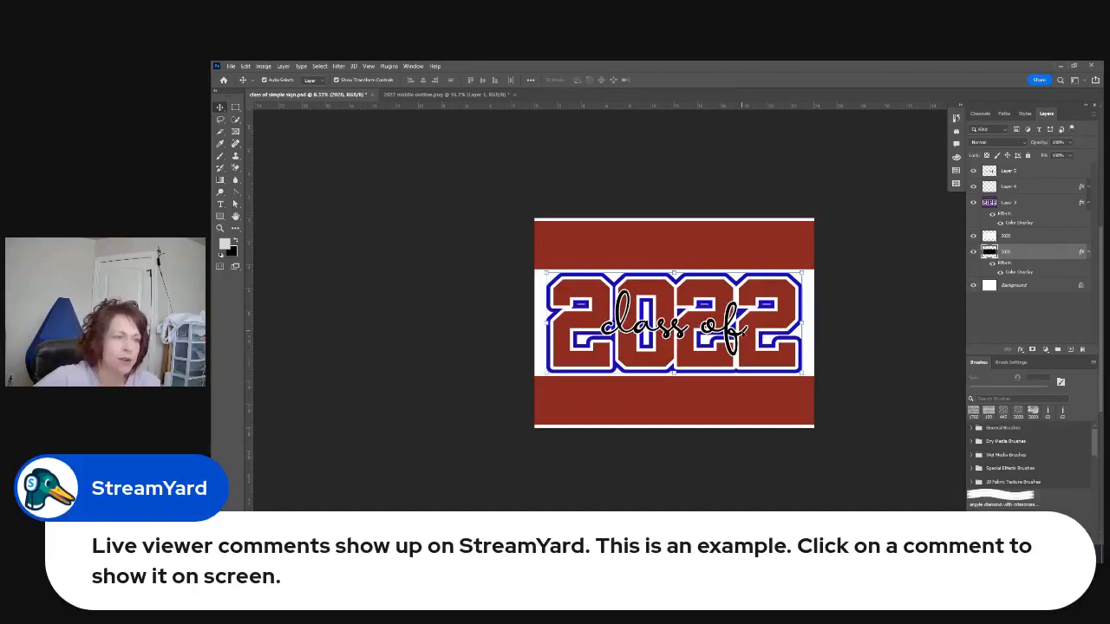
Recolor the white inner outline of the 2022 with a golden yellow Color Overlay, hue 44 and brightness 97%.
click(738, 329)
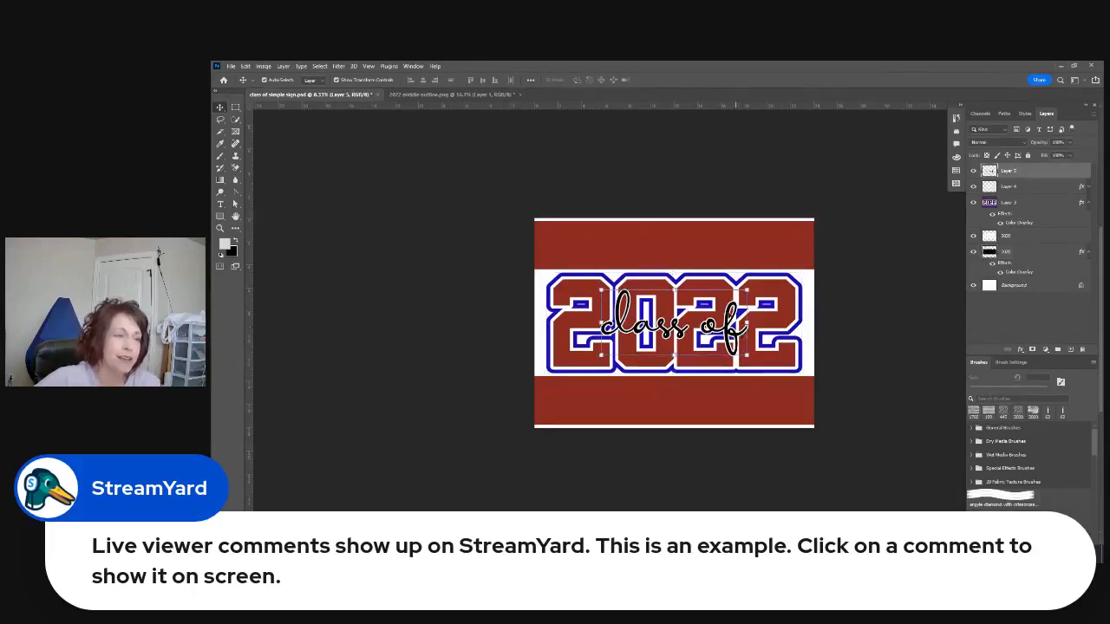
click(1015, 202)
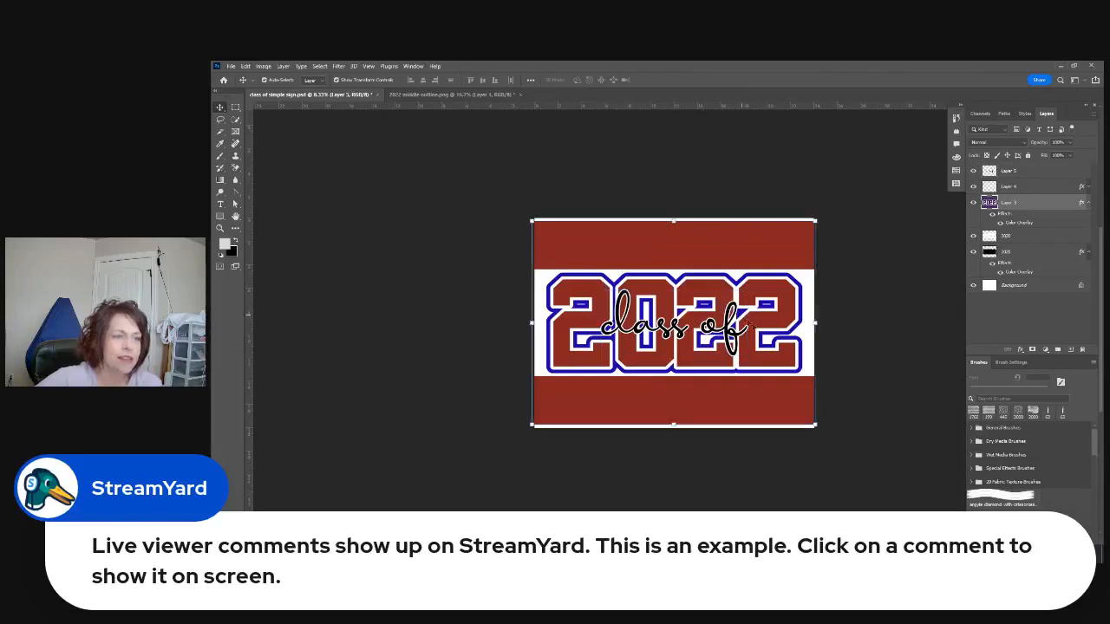
click(1029, 236)
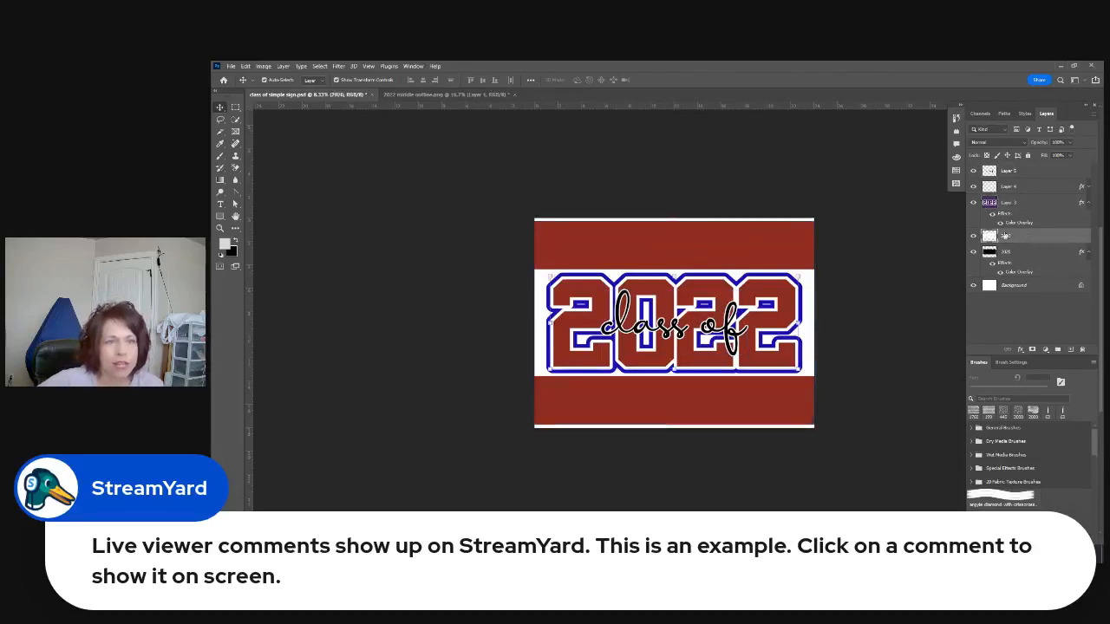
click(1006, 188)
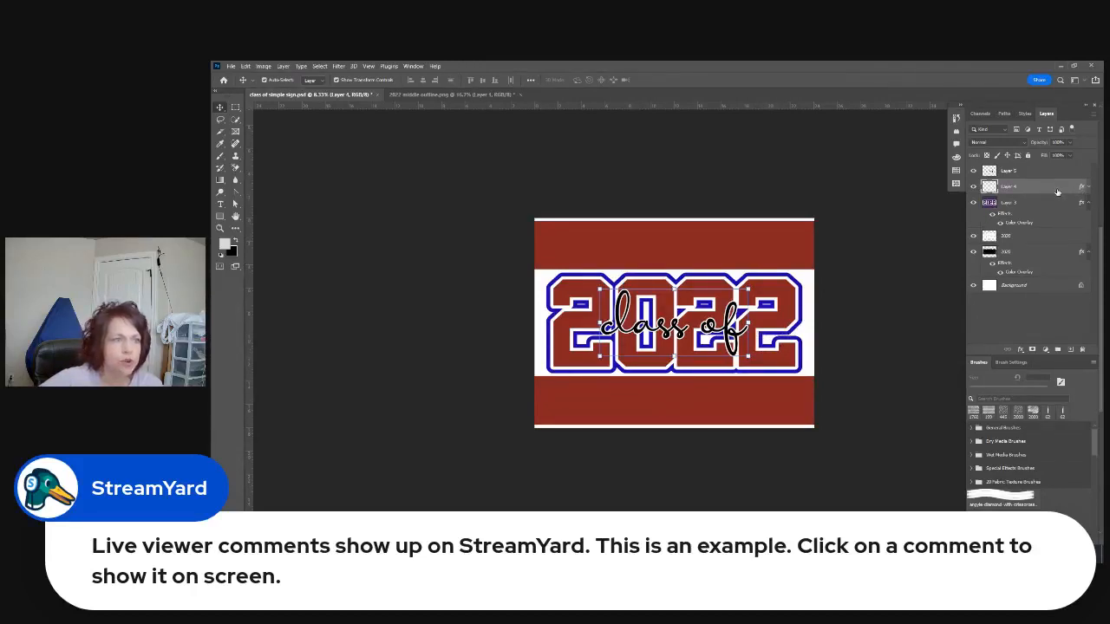
click(1025, 237)
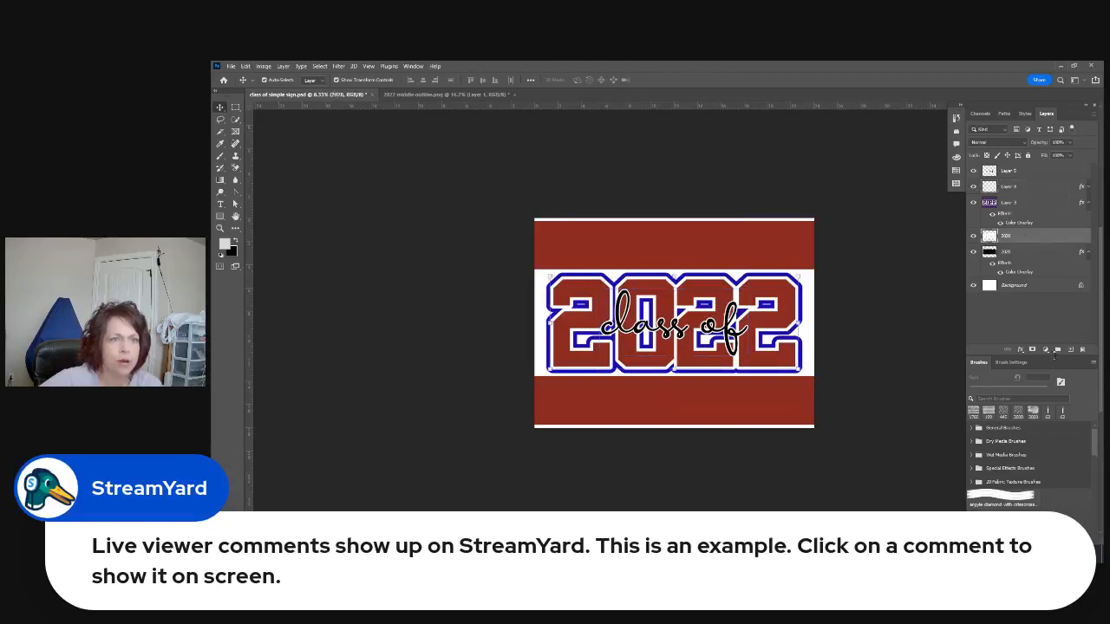
click(1020, 349)
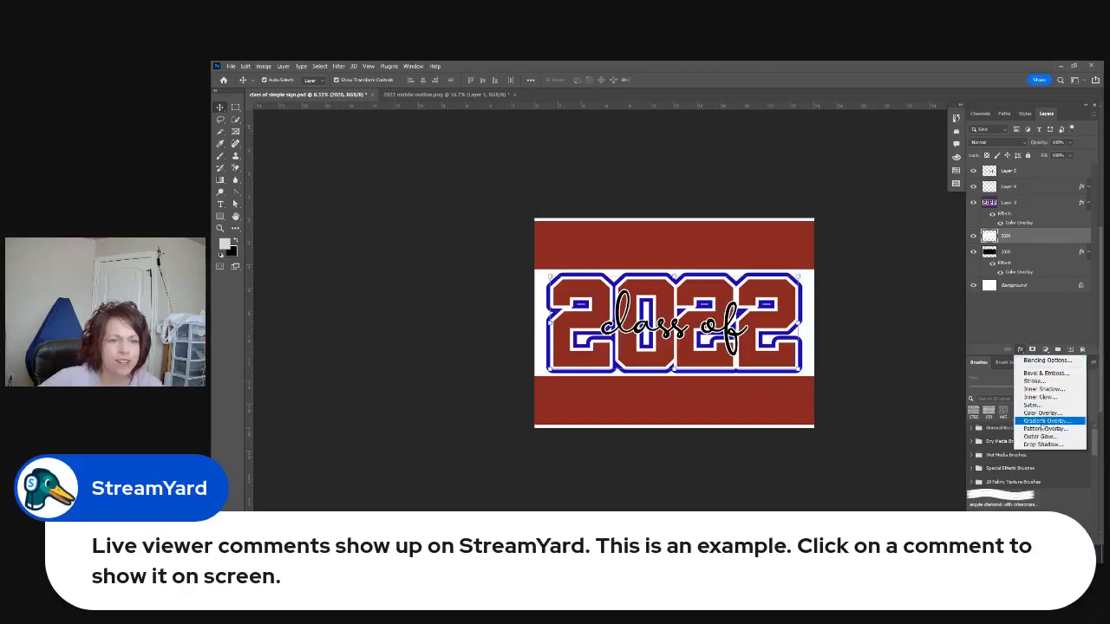
click(1045, 414)
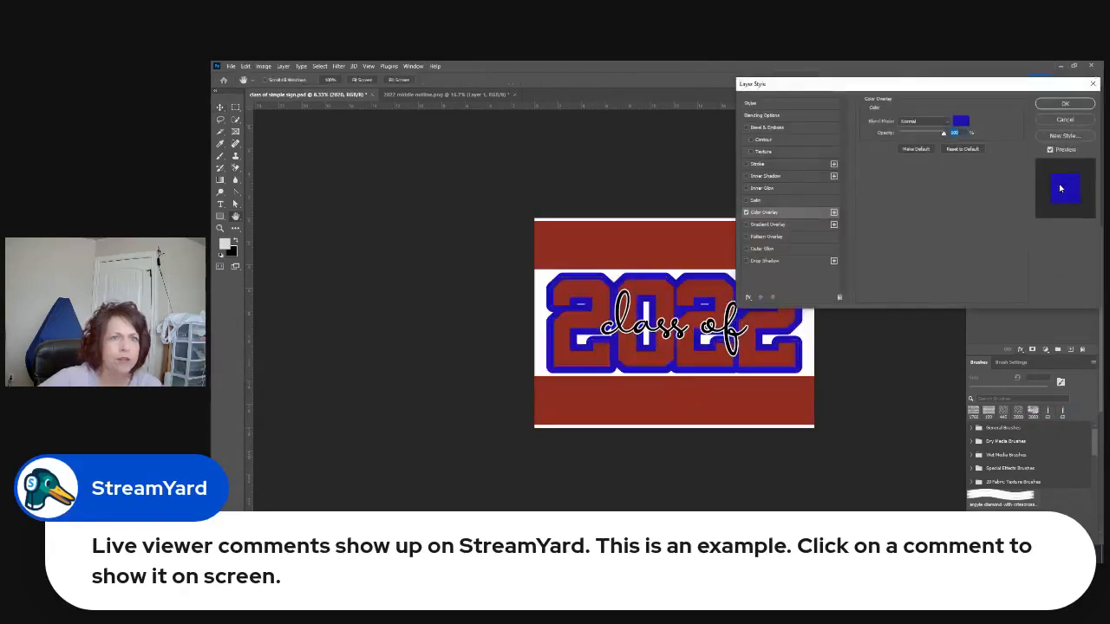
click(960, 123)
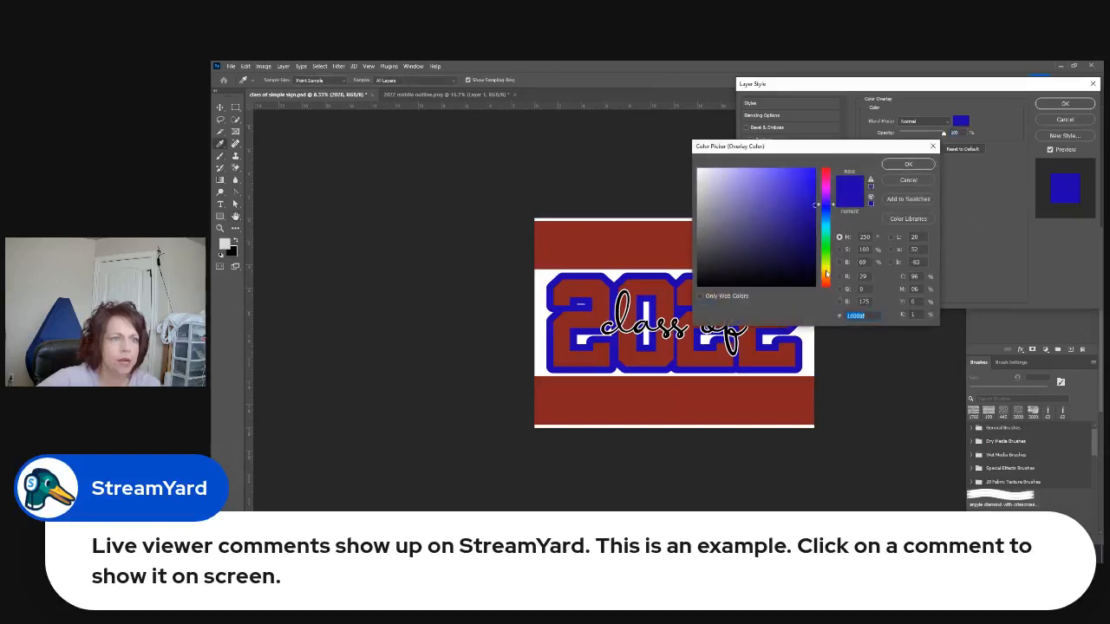
click(826, 272)
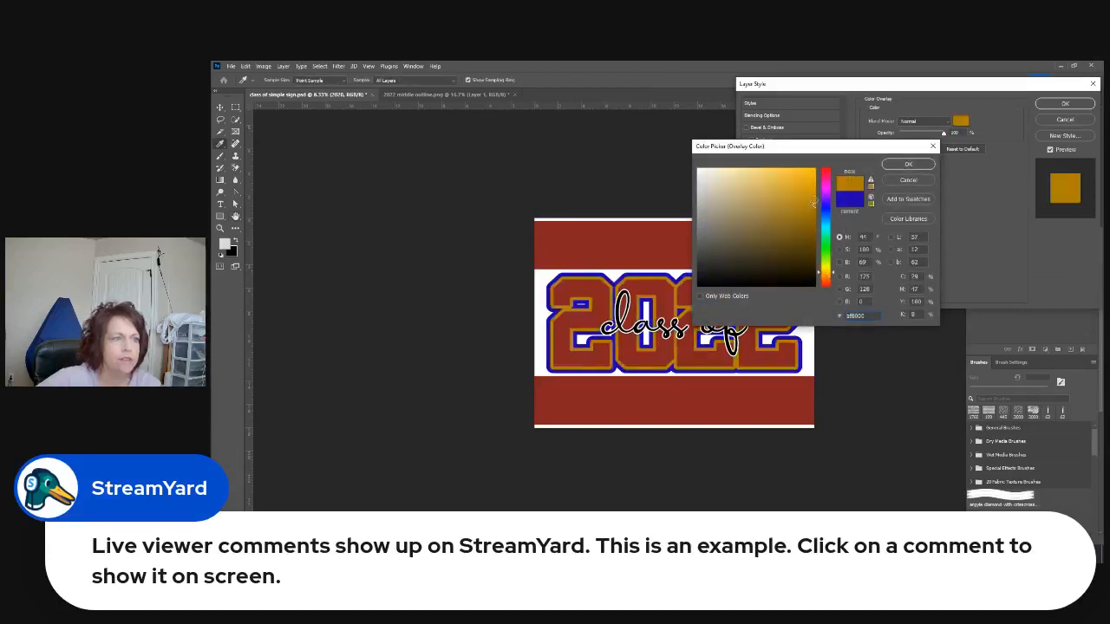
drag(813, 199, 800, 170)
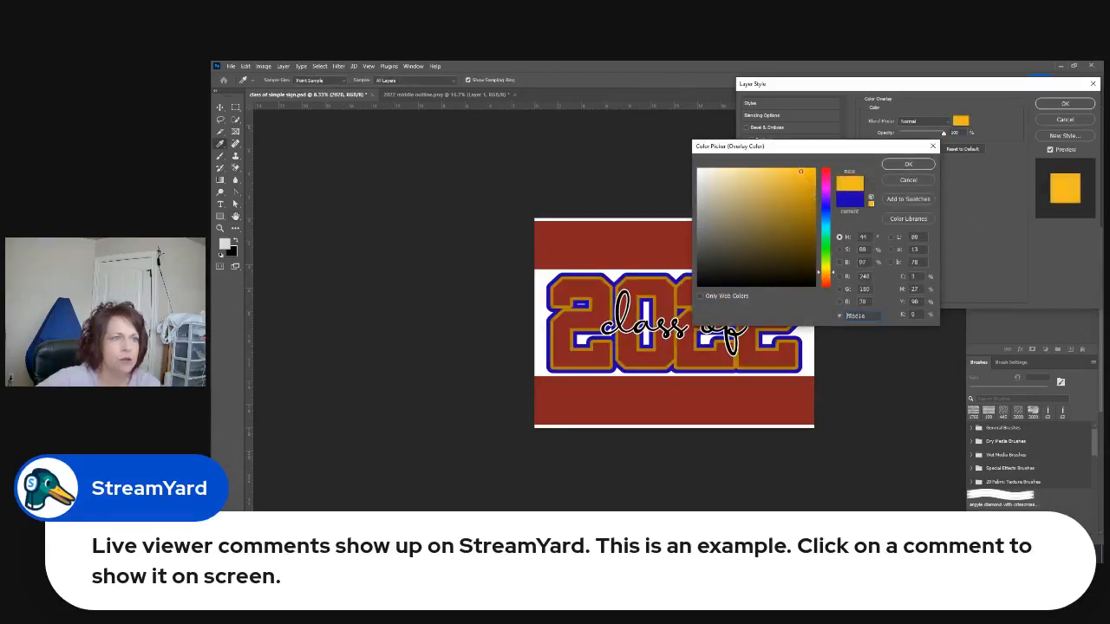
click(908, 164)
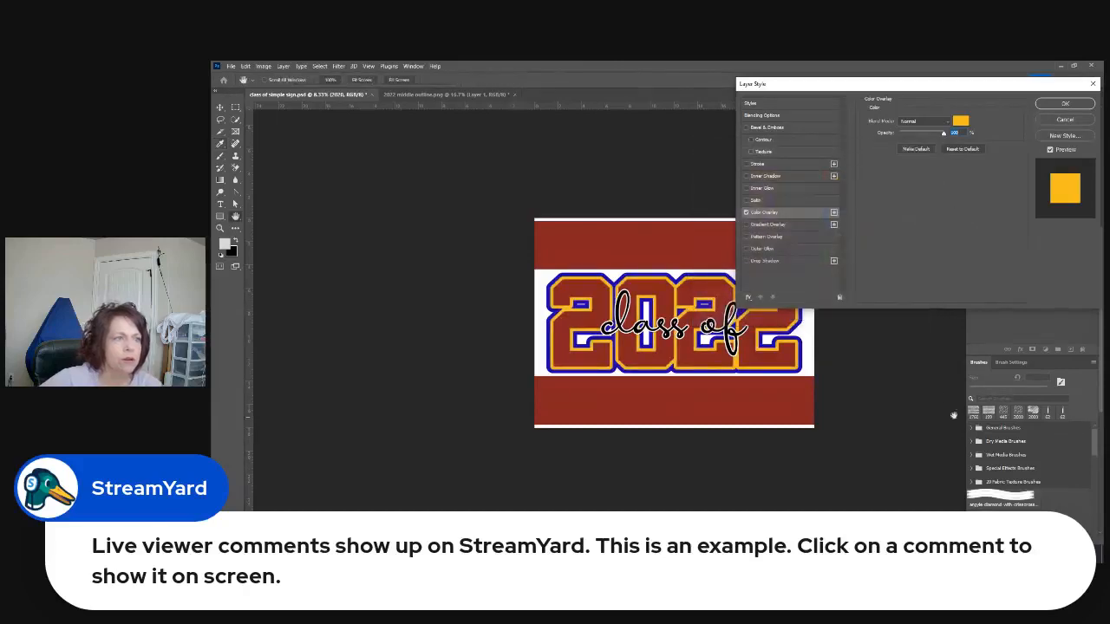
click(1067, 103)
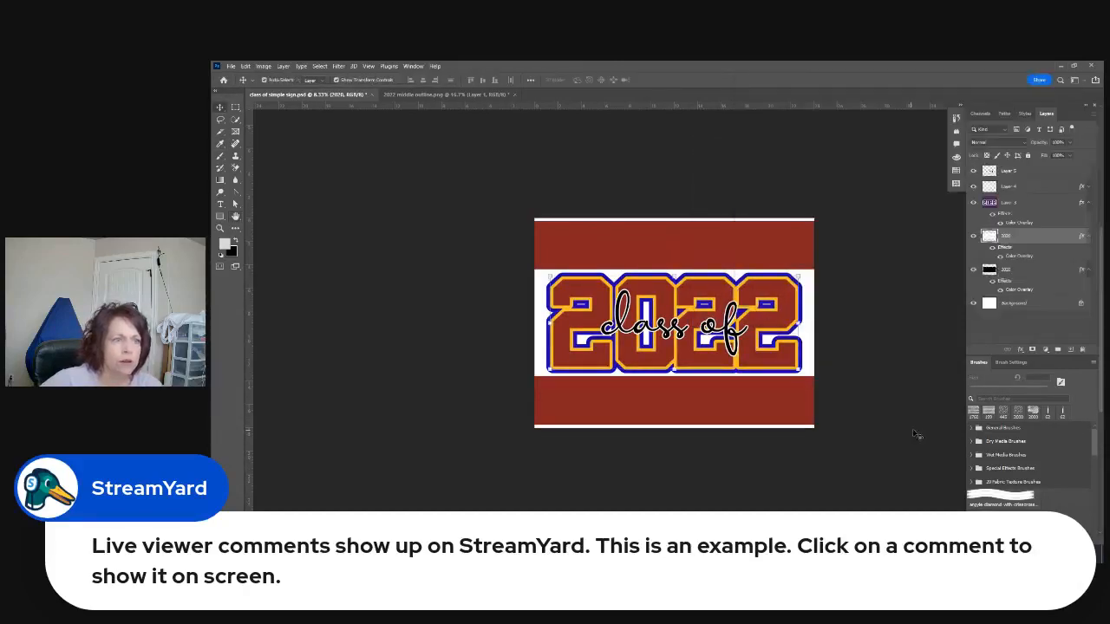
Apply the same golden yellow Color Overlay to the front "class of" script on the top layer.
click(1010, 172)
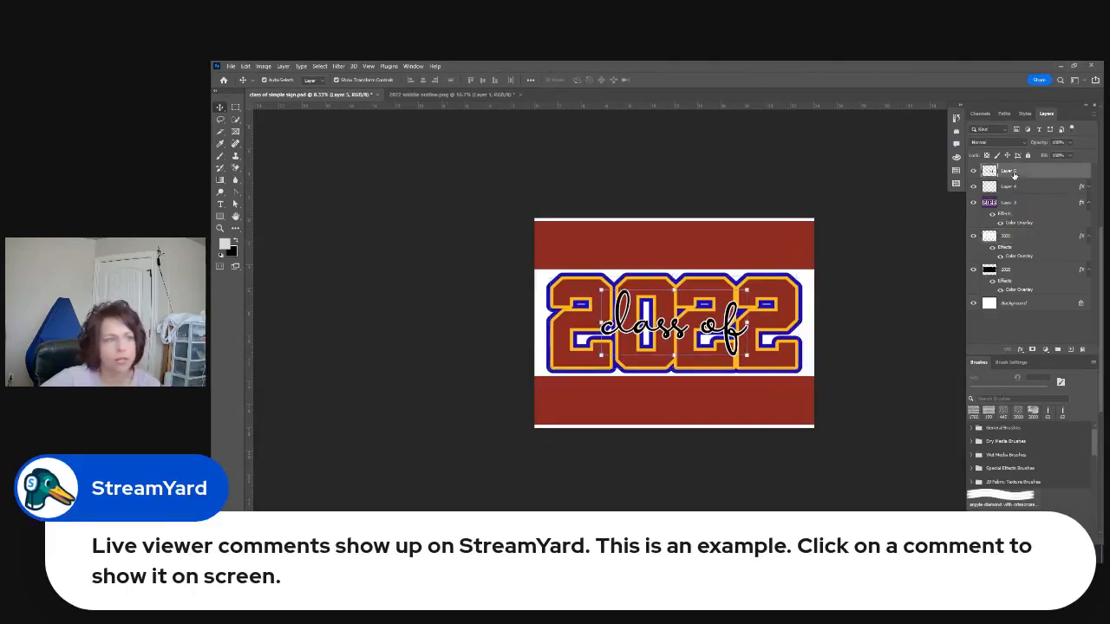
click(1020, 350)
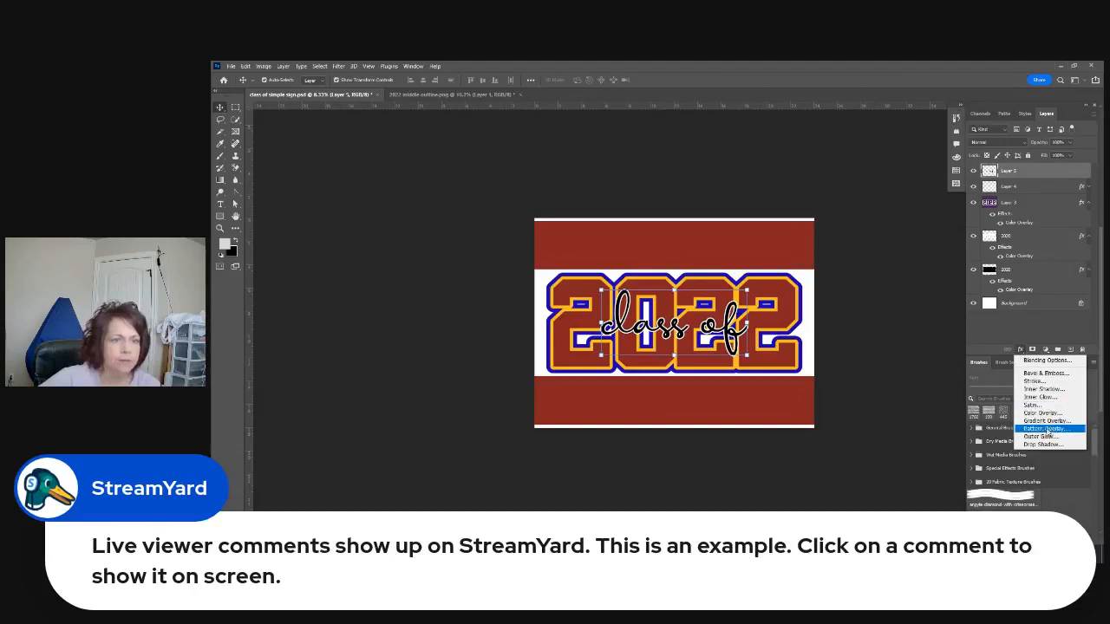
click(1038, 414)
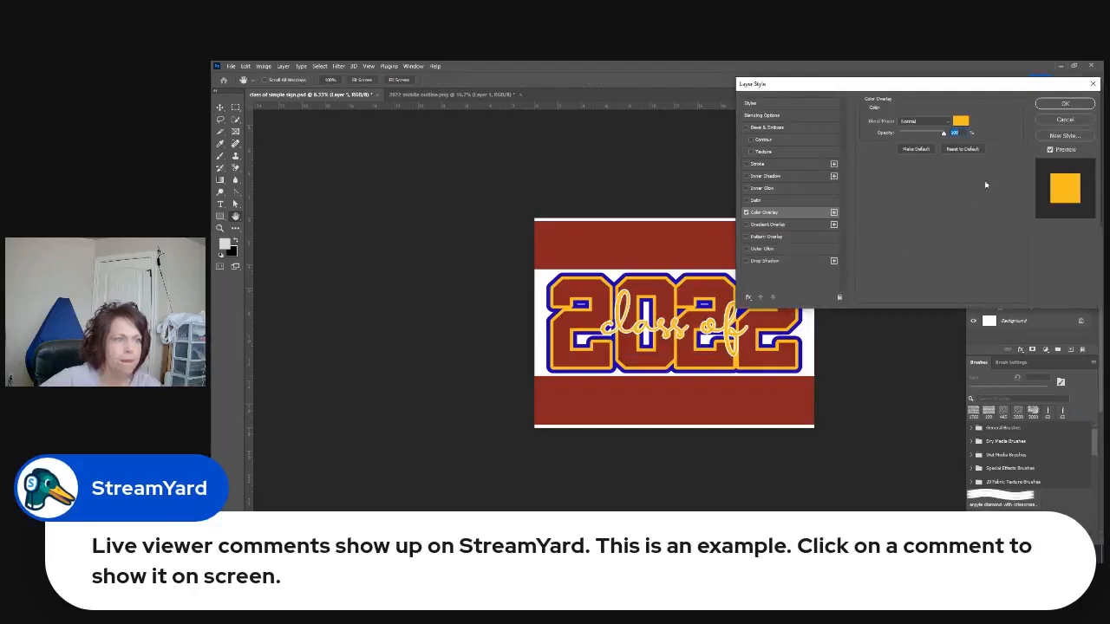
click(1084, 104)
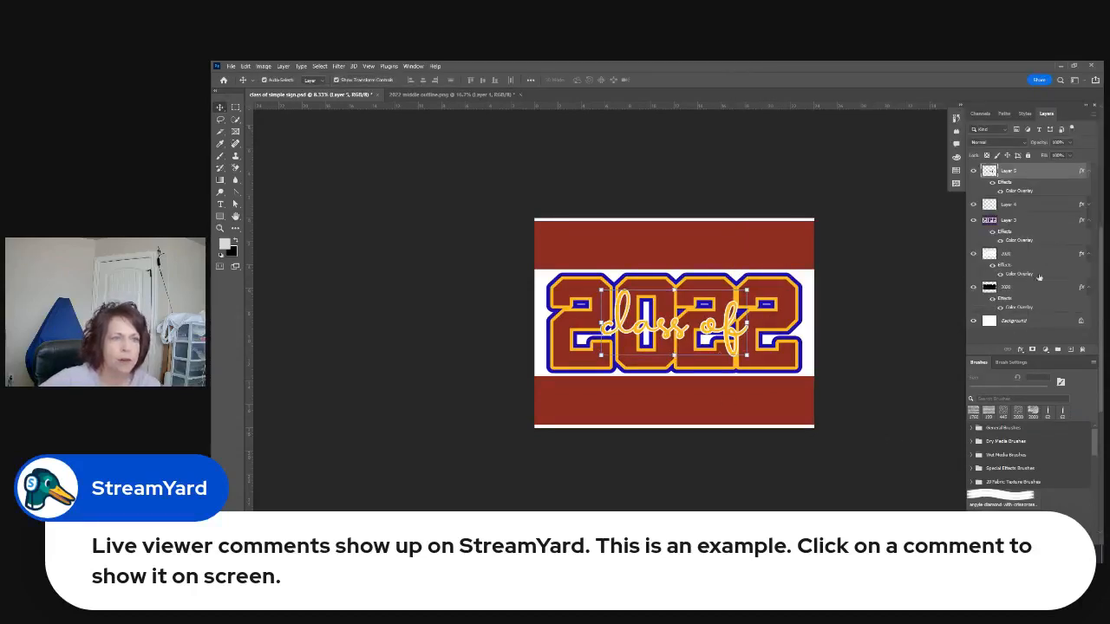
Change Layer 4's Color Overlay, behind the "class of" script, to the blue sampled from the outer outline of the 2022.
click(1019, 208)
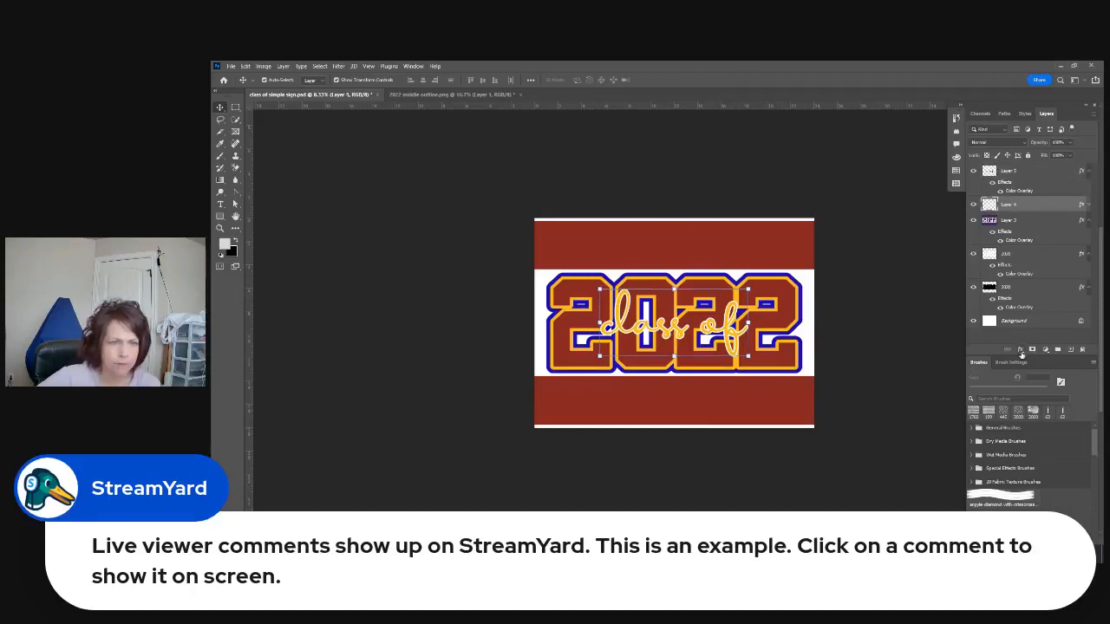
click(1020, 350)
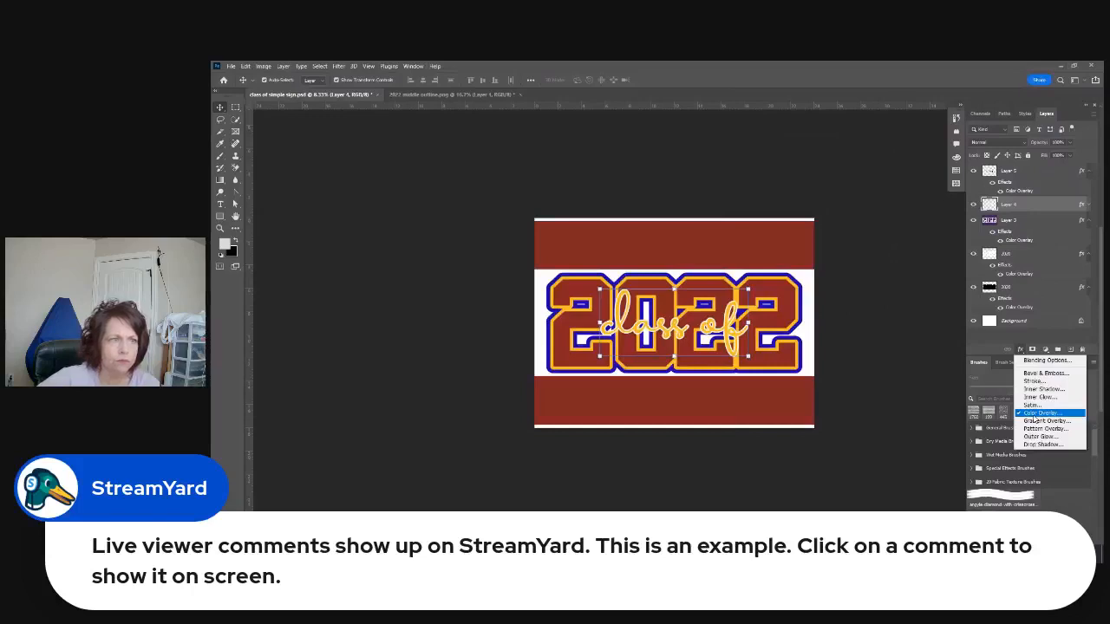
key(Escape)
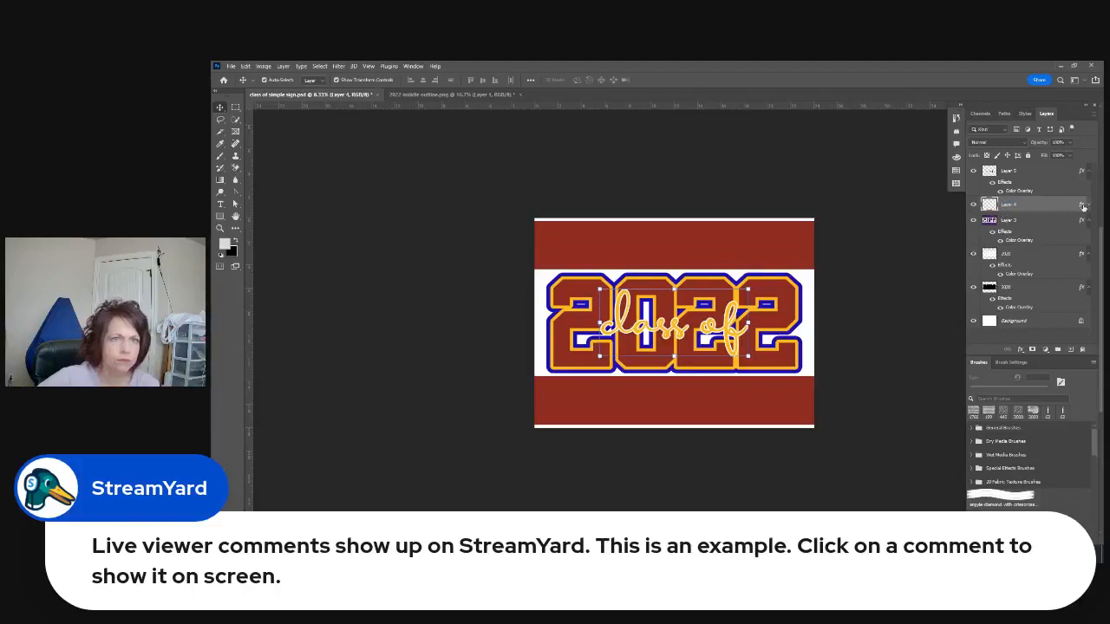
click(1021, 350)
click(1029, 414)
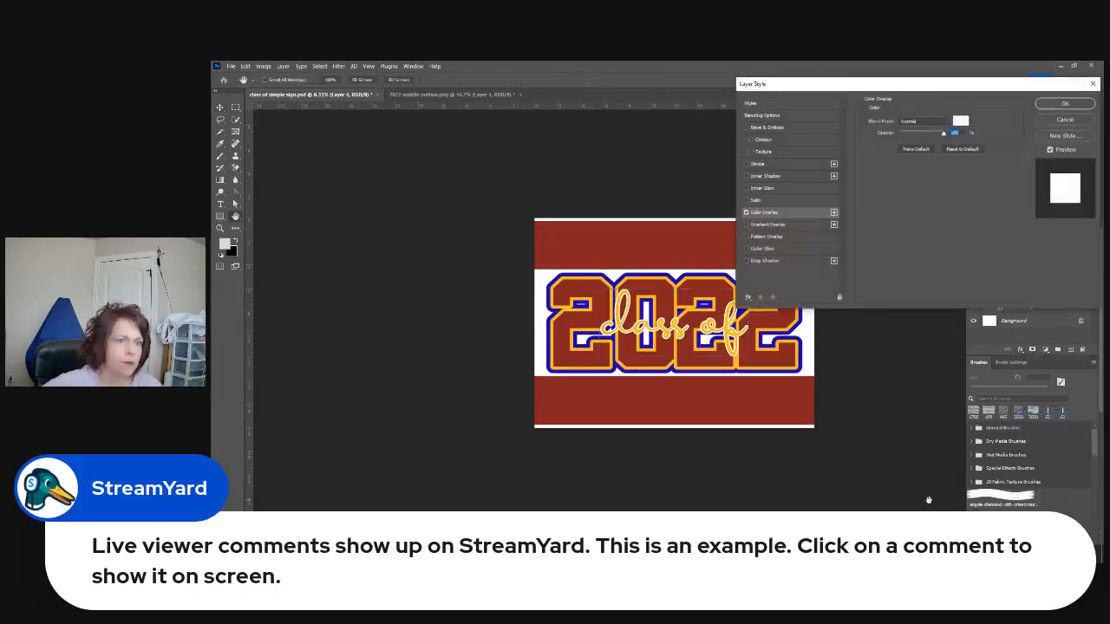
click(960, 121)
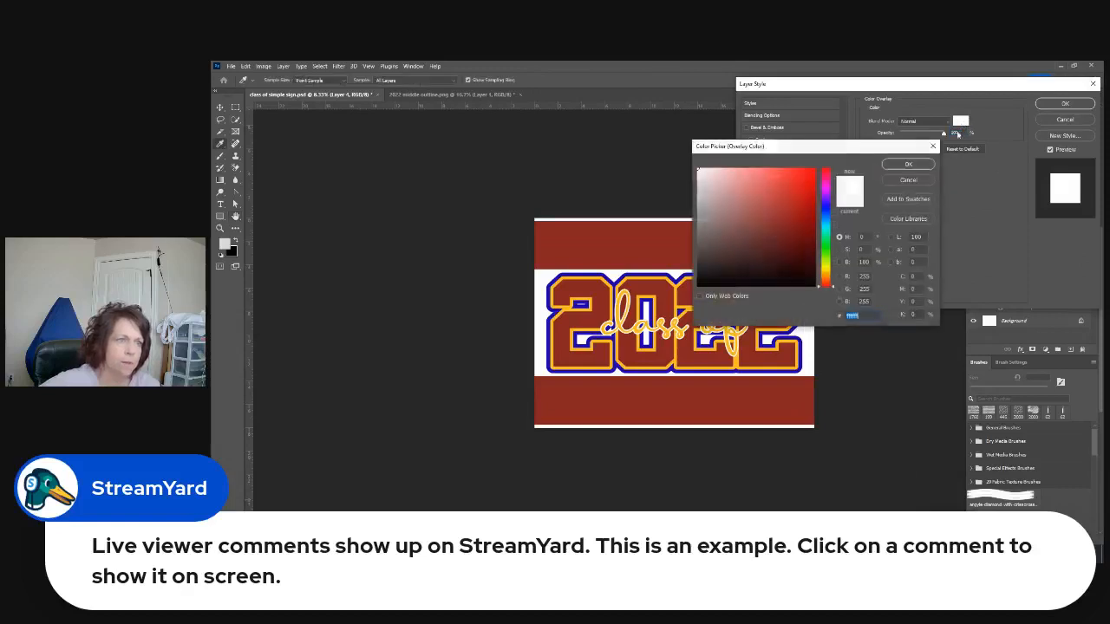
click(657, 274)
click(908, 164)
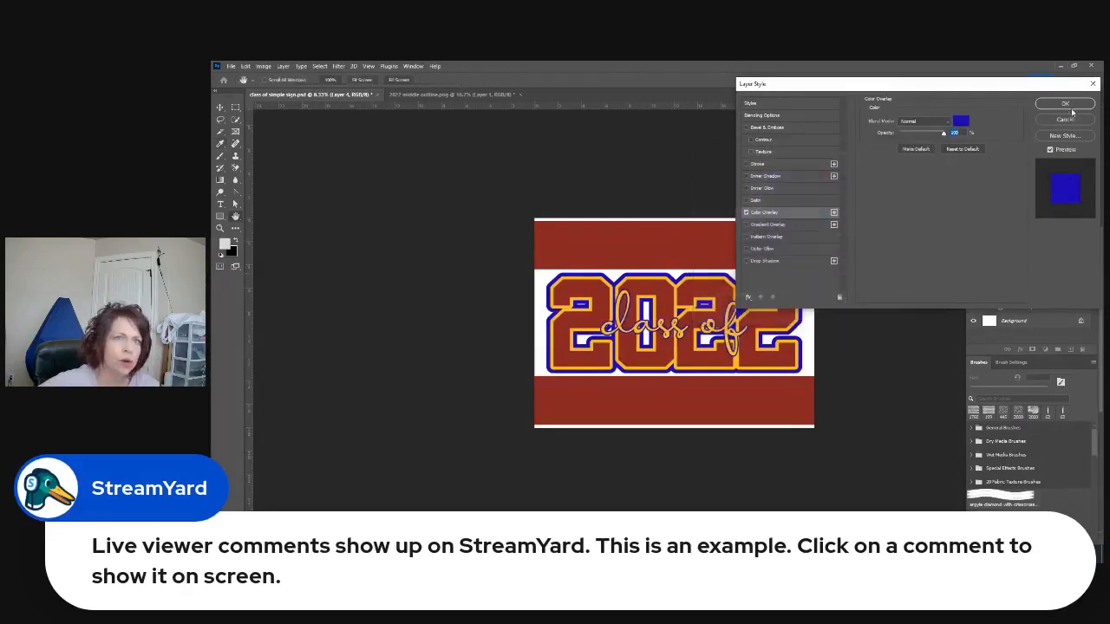
click(1064, 103)
Select all the sign's artwork layers above the background and merge them into one layer.
click(895, 406)
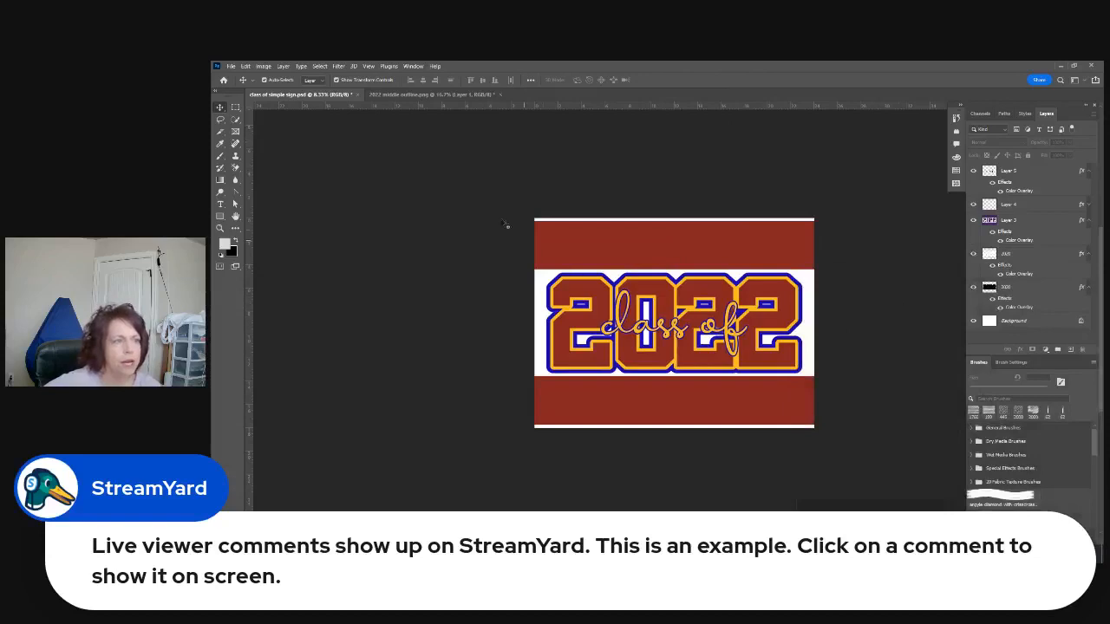
drag(498, 211, 831, 489)
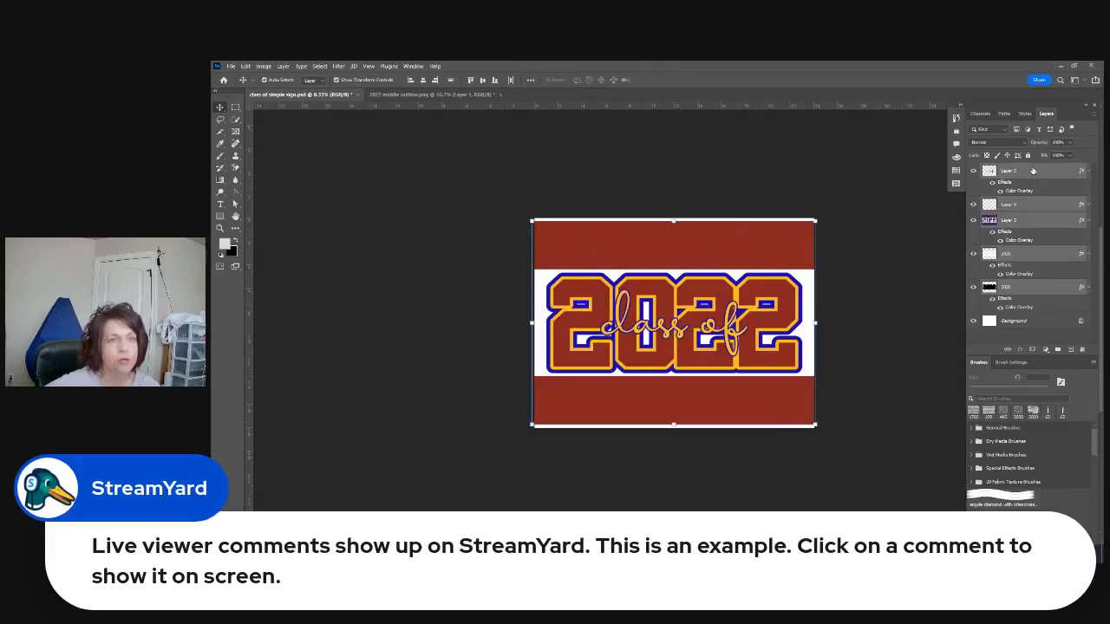
right_click(1032, 172)
click(945, 427)
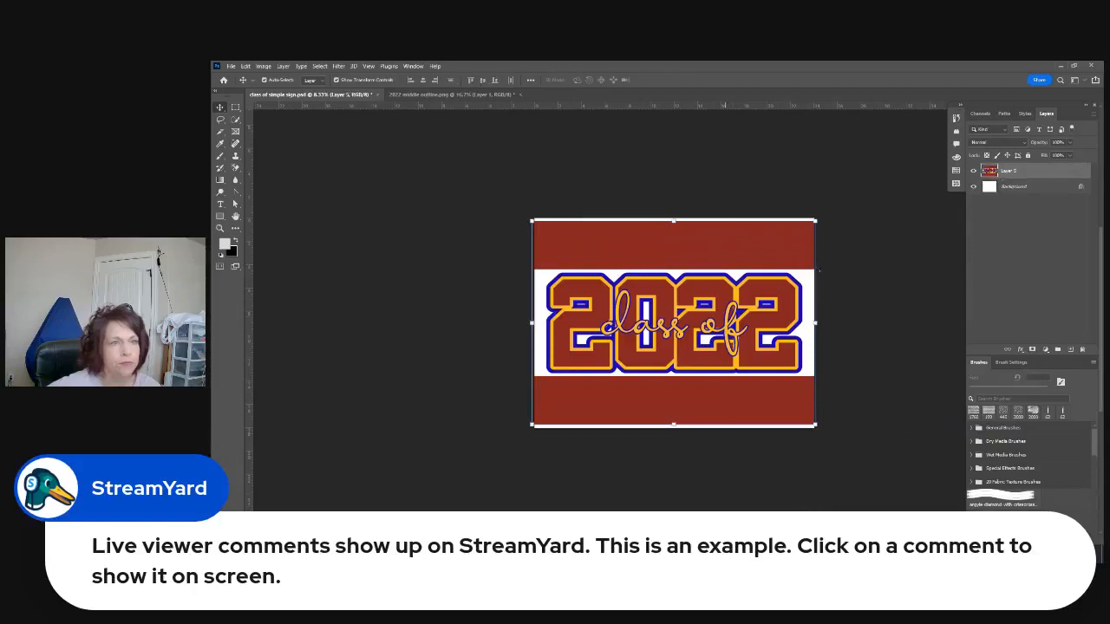
Unlock the white background layer and flip it horizontally.
click(1081, 186)
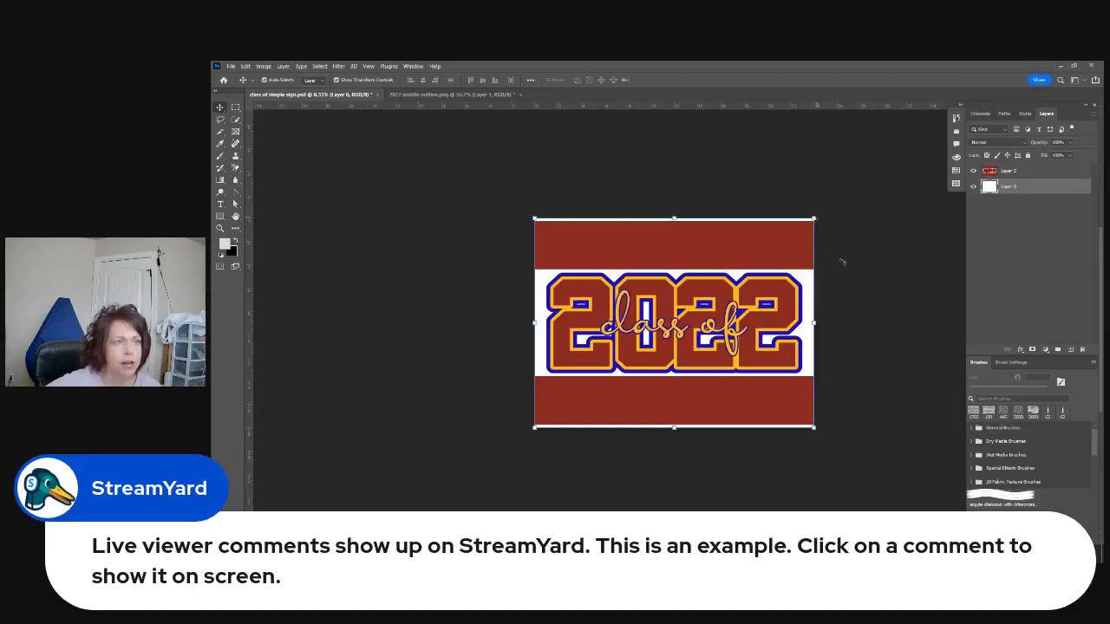
click(245, 66)
mouse_move(258, 278)
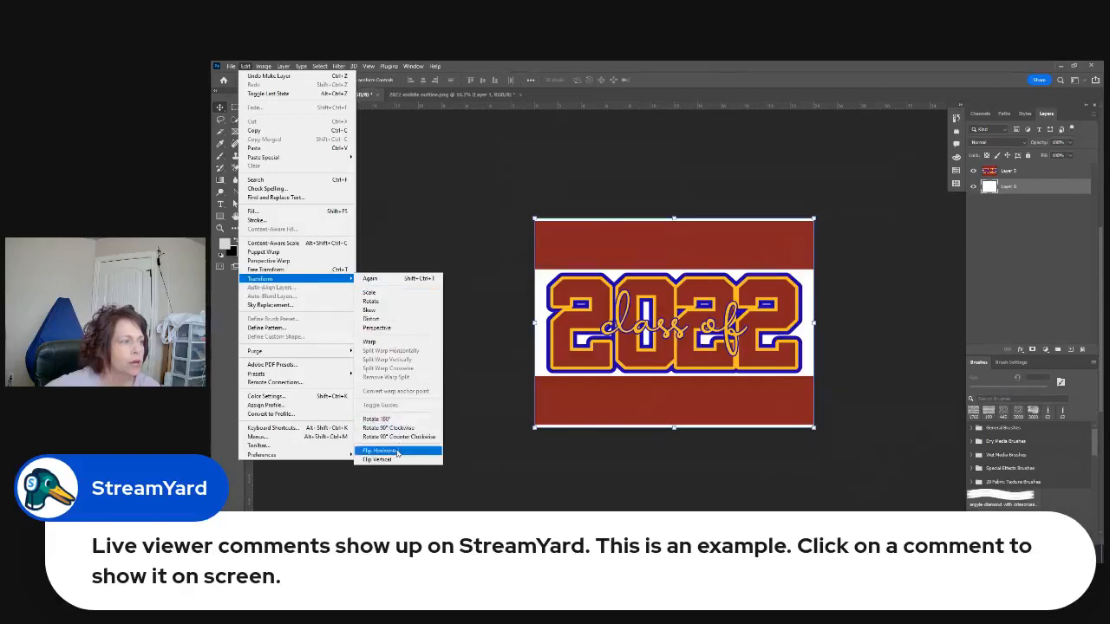
click(402, 450)
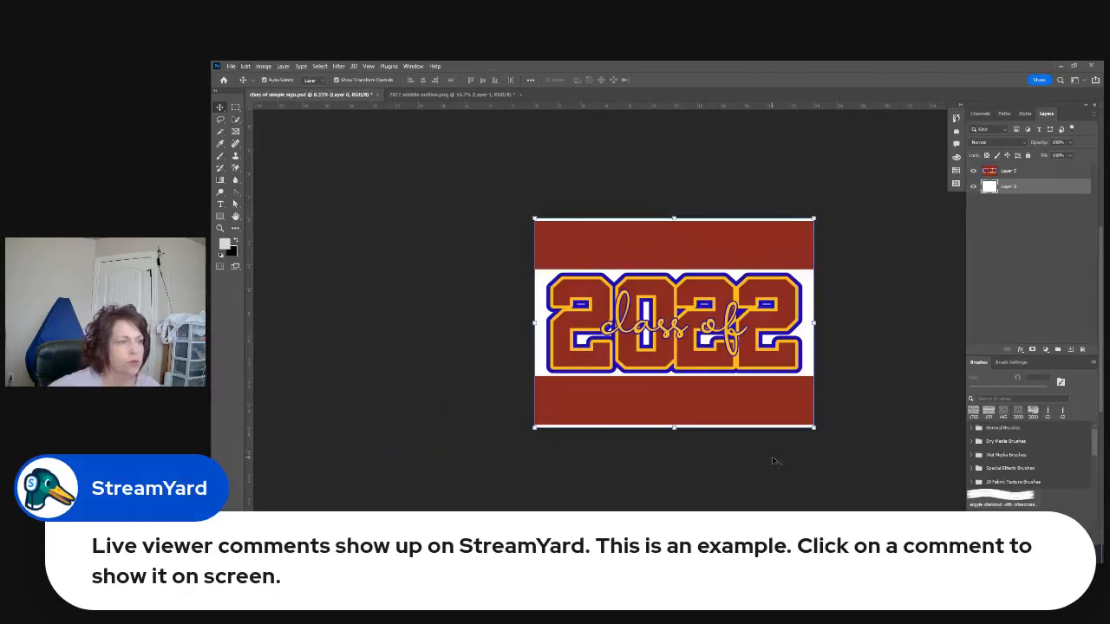
Flip the merged Class of 2022 artwork layer horizontally to mirror the sign for printing.
click(1000, 172)
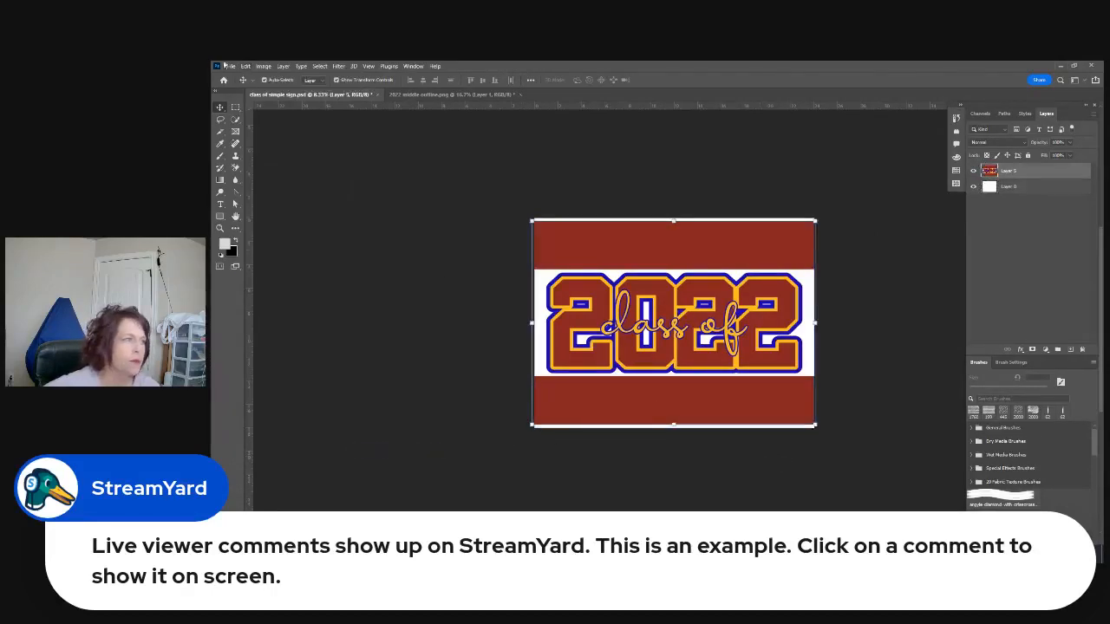
click(245, 66)
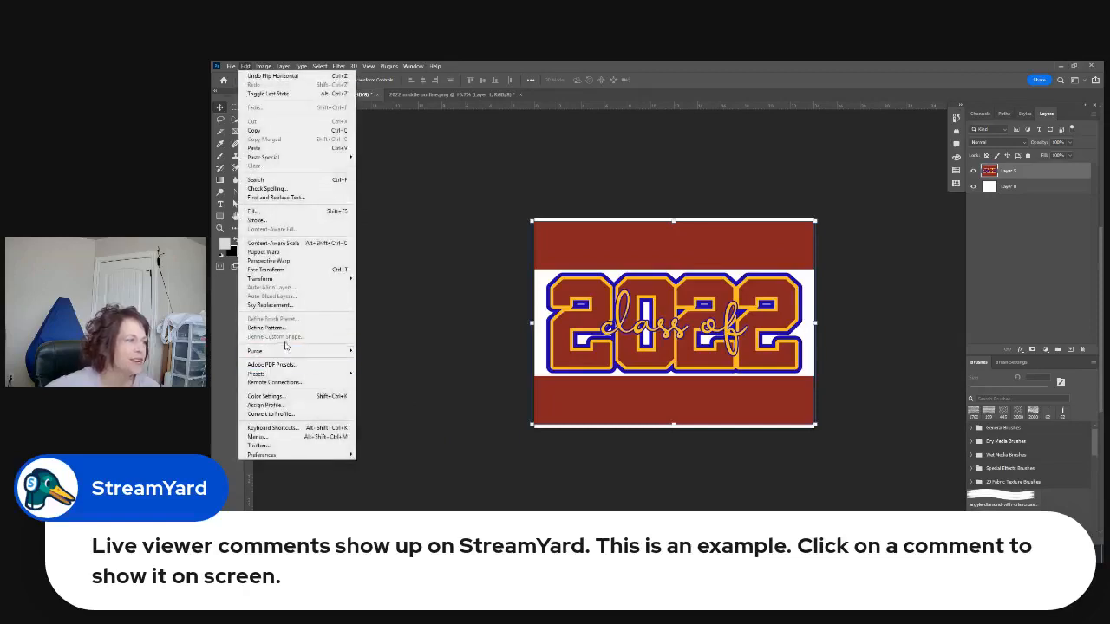
mouse_move(283, 280)
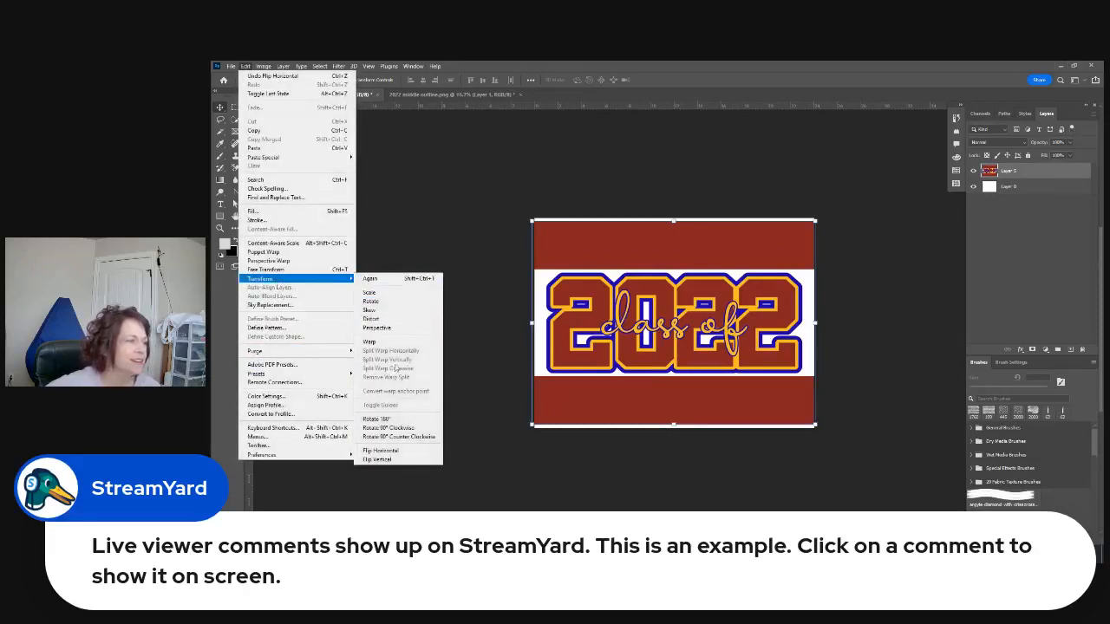
click(404, 452)
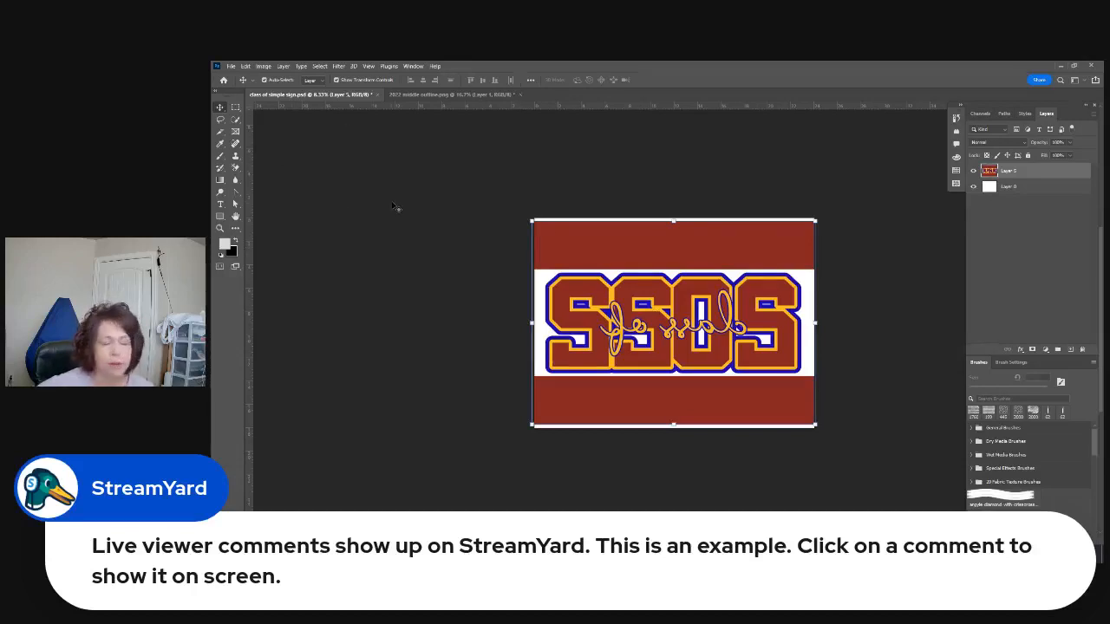
Open the banner and middle section PNG from the Simple graduation sign folder.
click(232, 66)
click(241, 85)
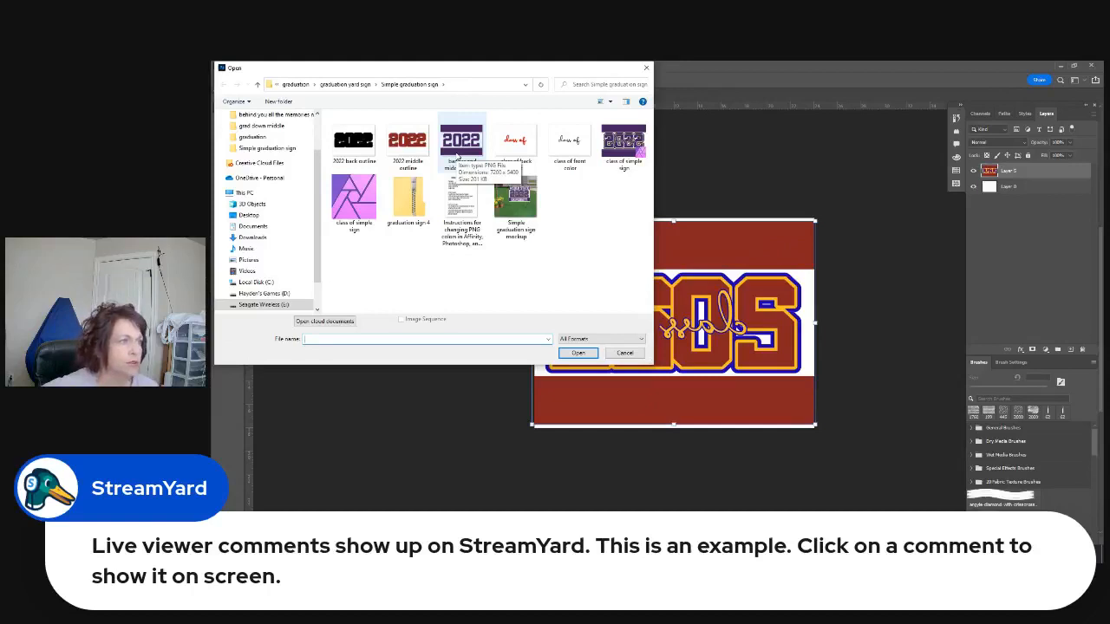
double_click(452, 156)
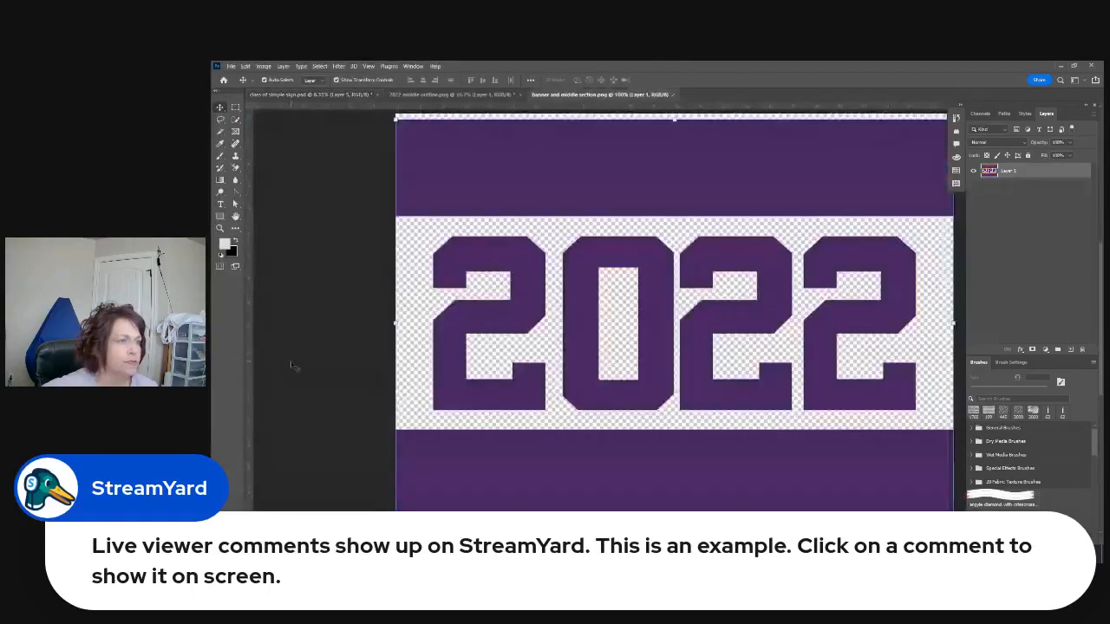
Open the 2022 middle outline PNG, copy its full-size red 2022 artwork, and close the file without saving.
click(232, 66)
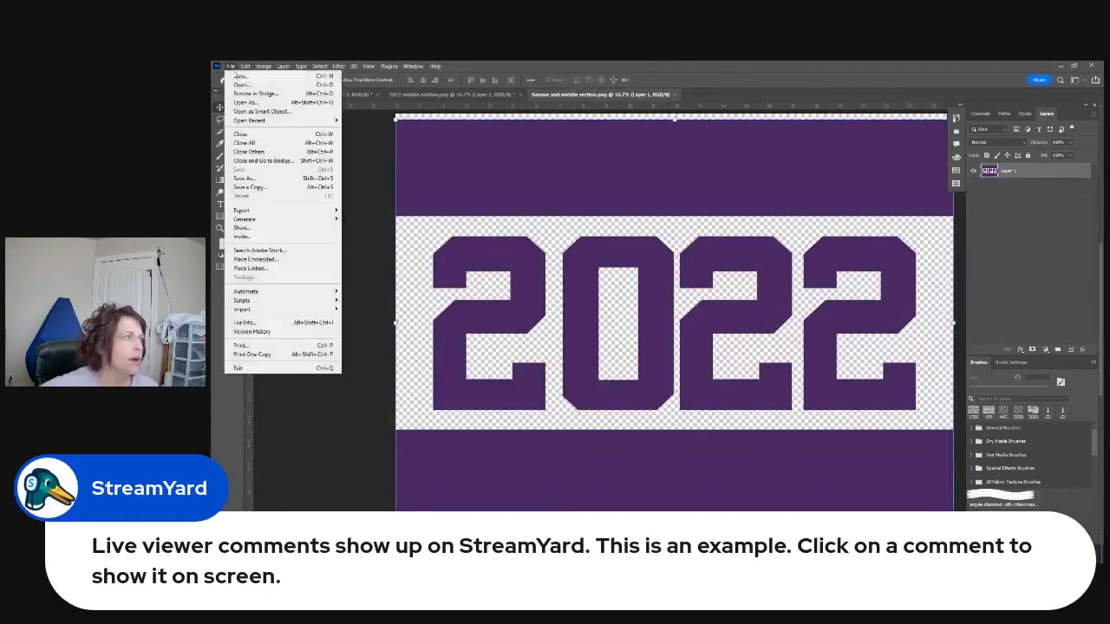
click(238, 86)
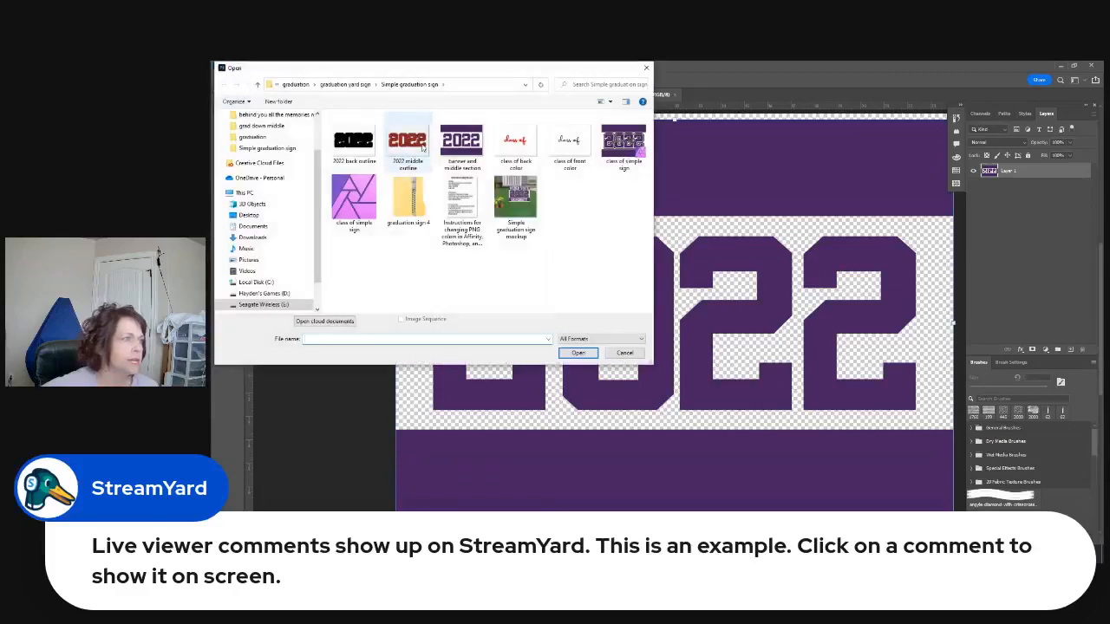
double_click(423, 149)
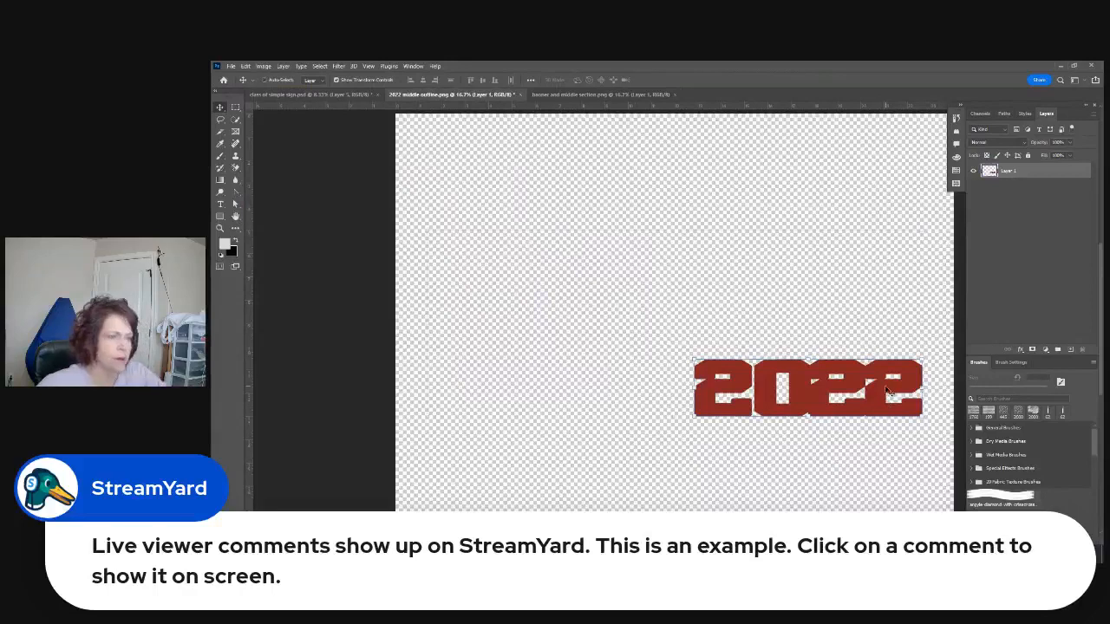
click(240, 65)
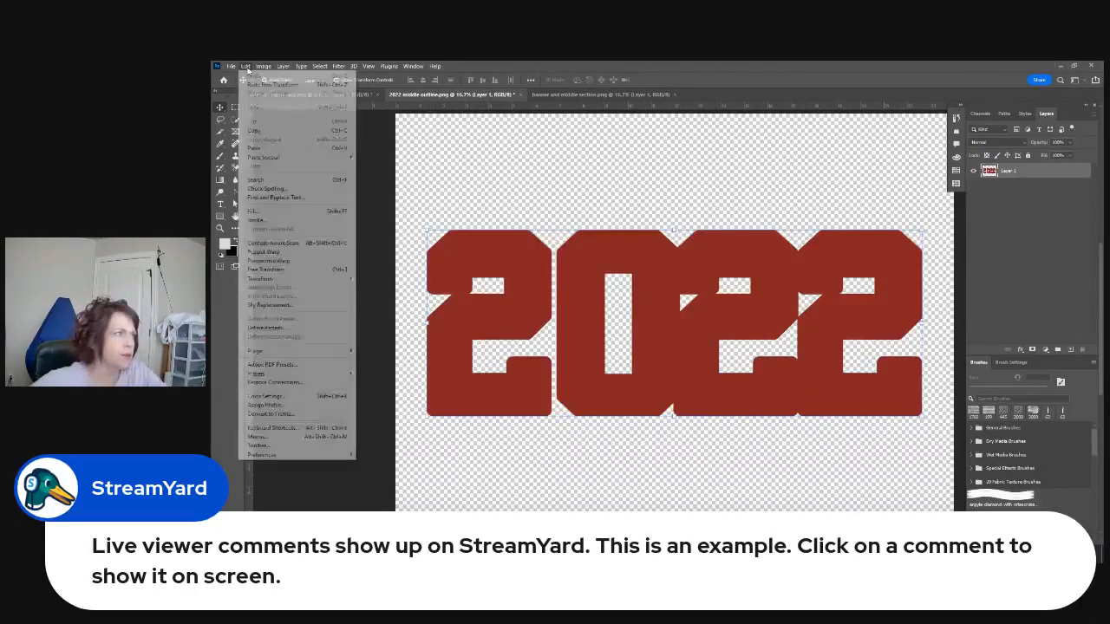
click(269, 131)
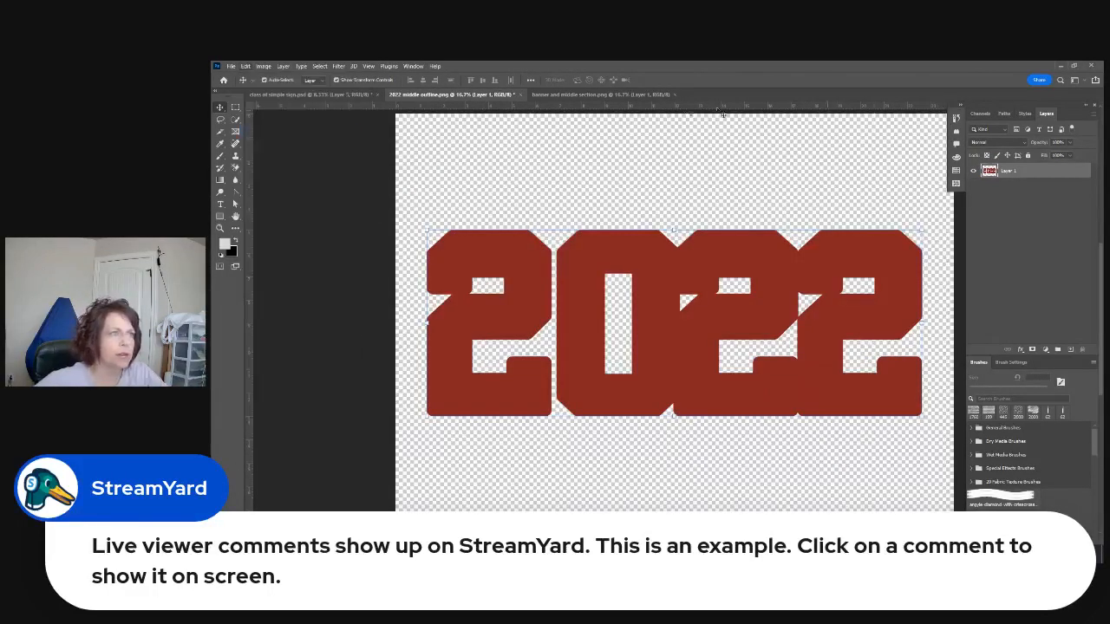
click(519, 97)
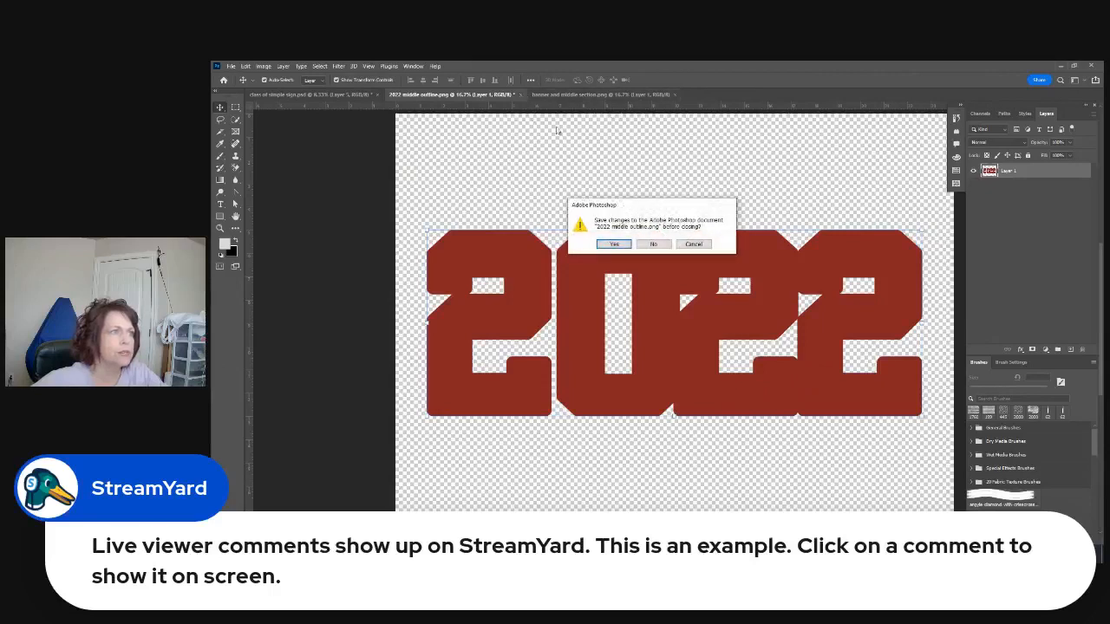
key(n)
Paste the red middle outline into the banner and middle section document and place its layer beneath the purple 2022 layer.
click(245, 65)
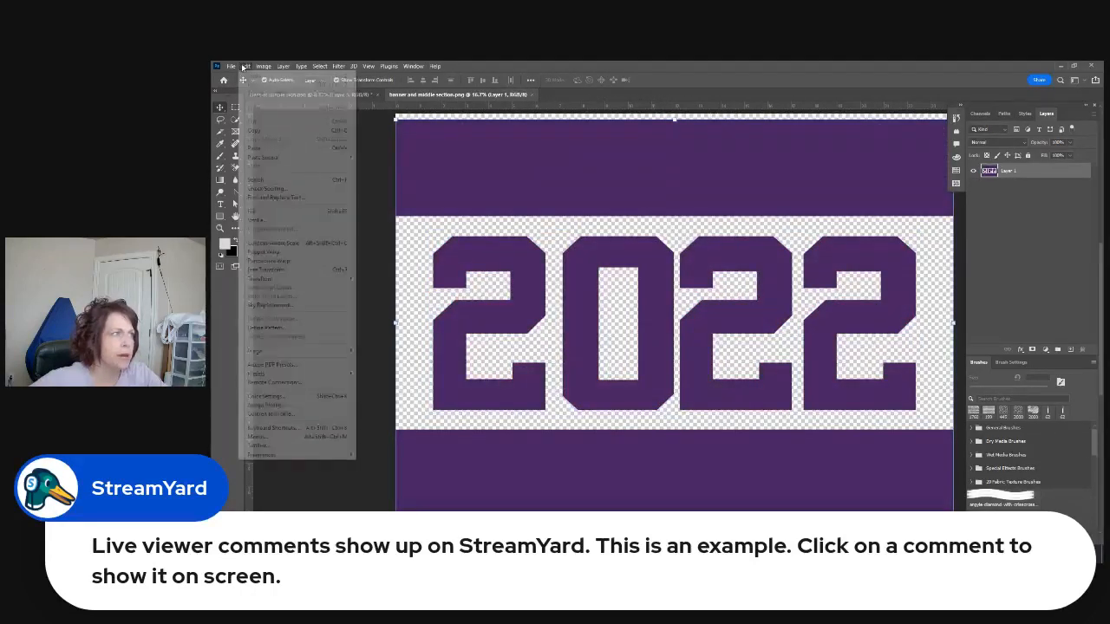
click(254, 148)
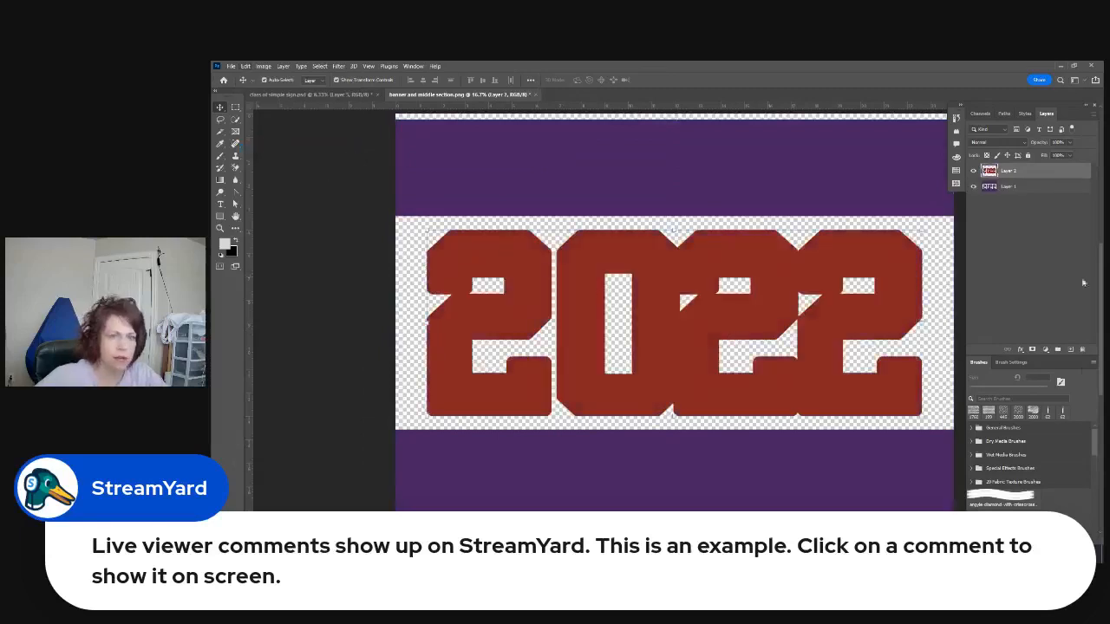
drag(1045, 174, 1047, 211)
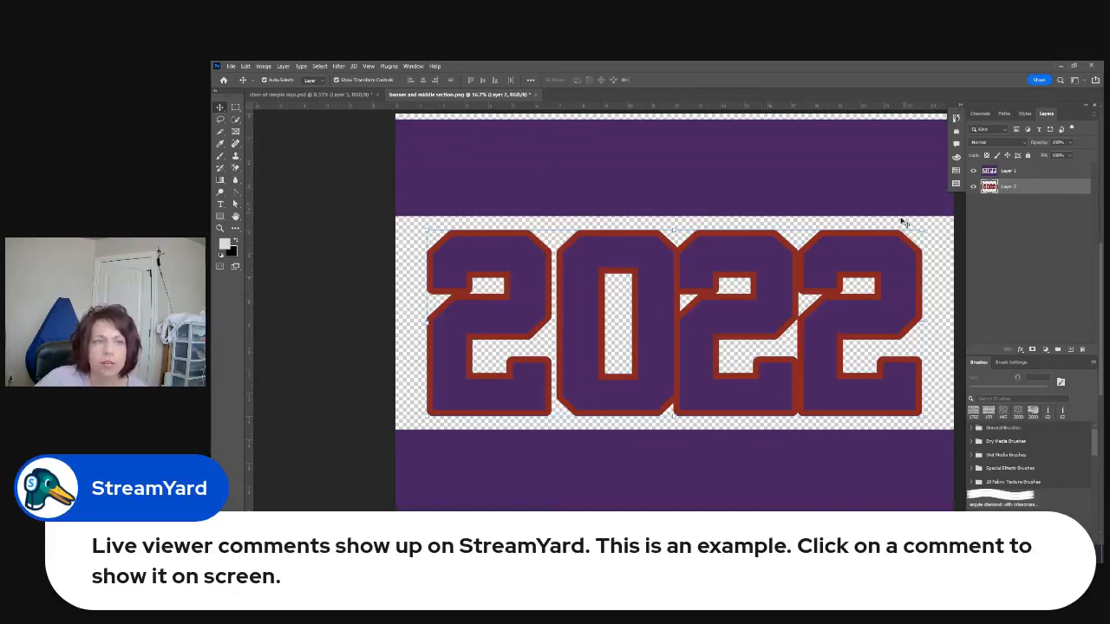
Open the 2022 back outline PNG and copy its black 2022 artwork.
click(231, 66)
click(242, 85)
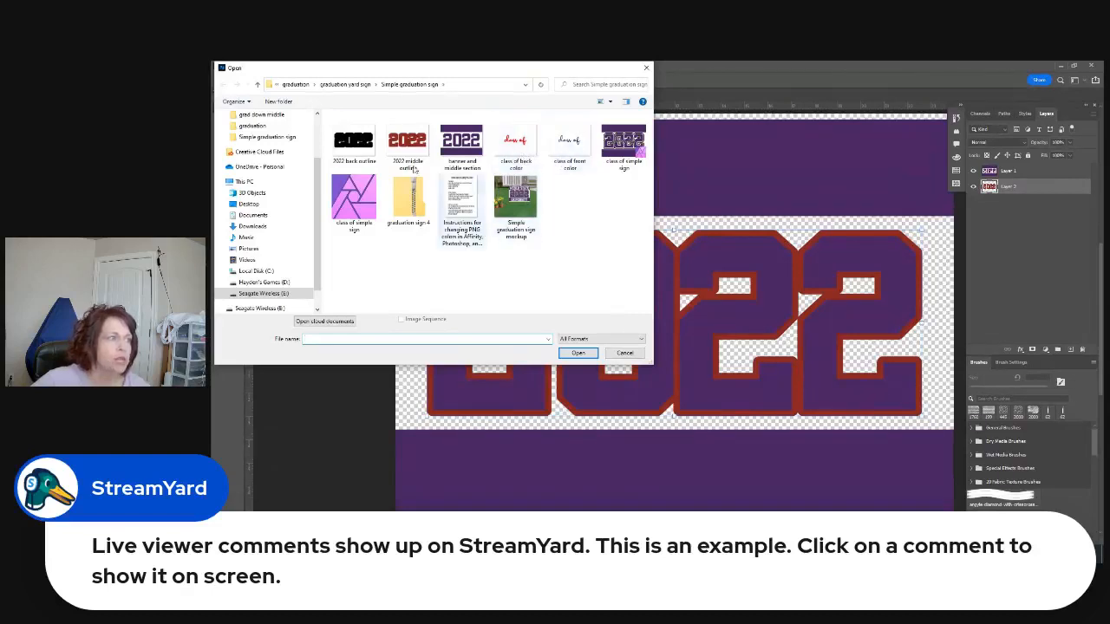
double_click(366, 137)
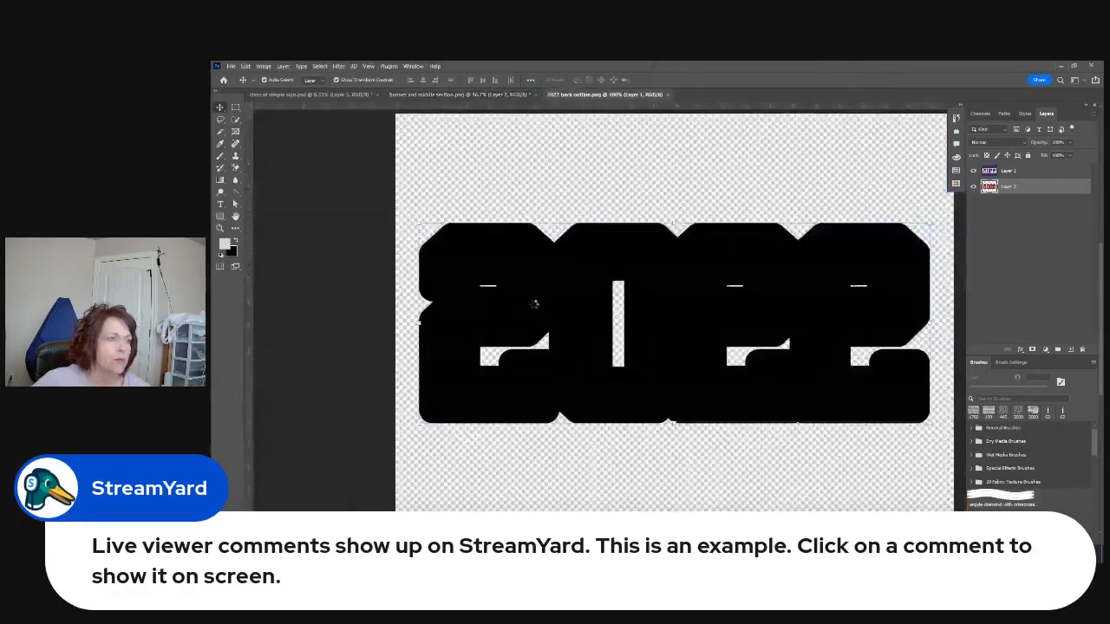
click(246, 67)
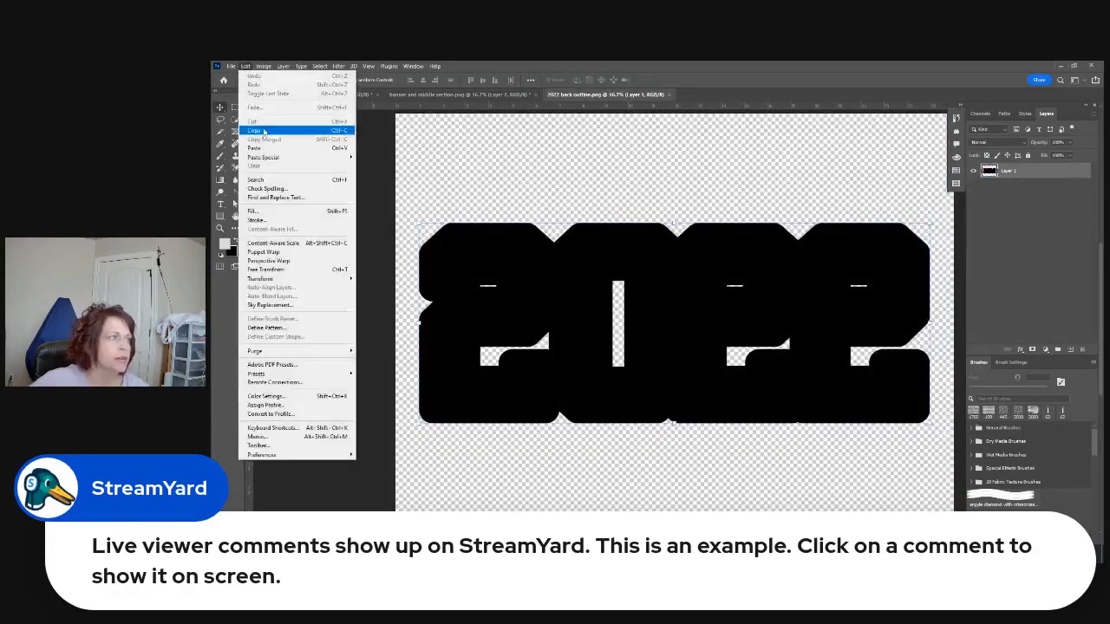
click(262, 132)
Paste the black back outline into the banner and middle section document and place its layer beneath the red outline layer.
click(451, 94)
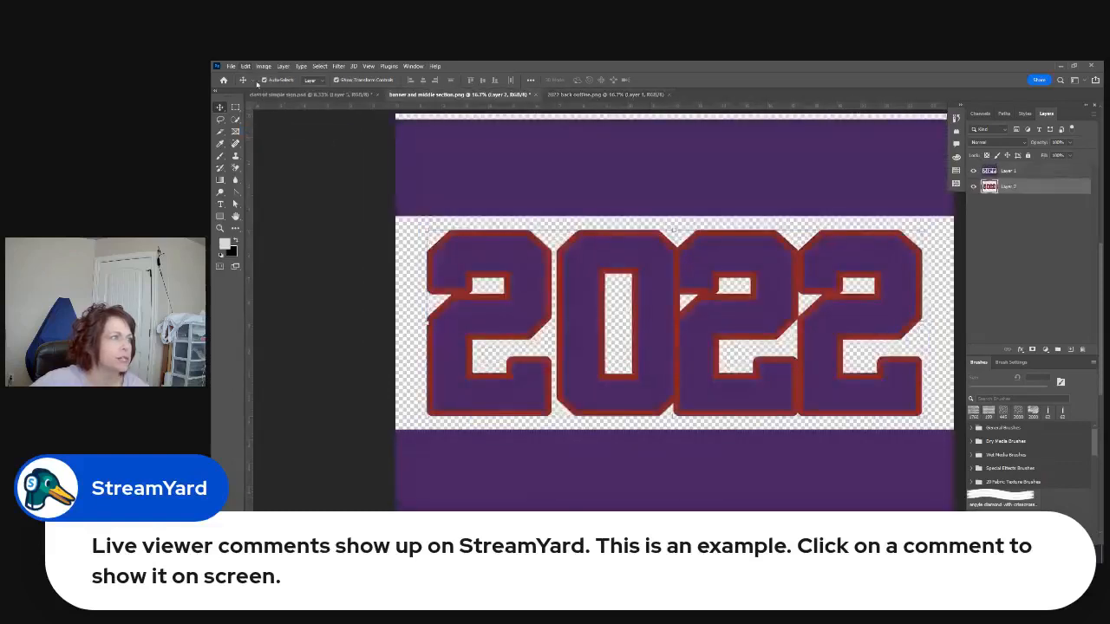
click(246, 67)
click(254, 148)
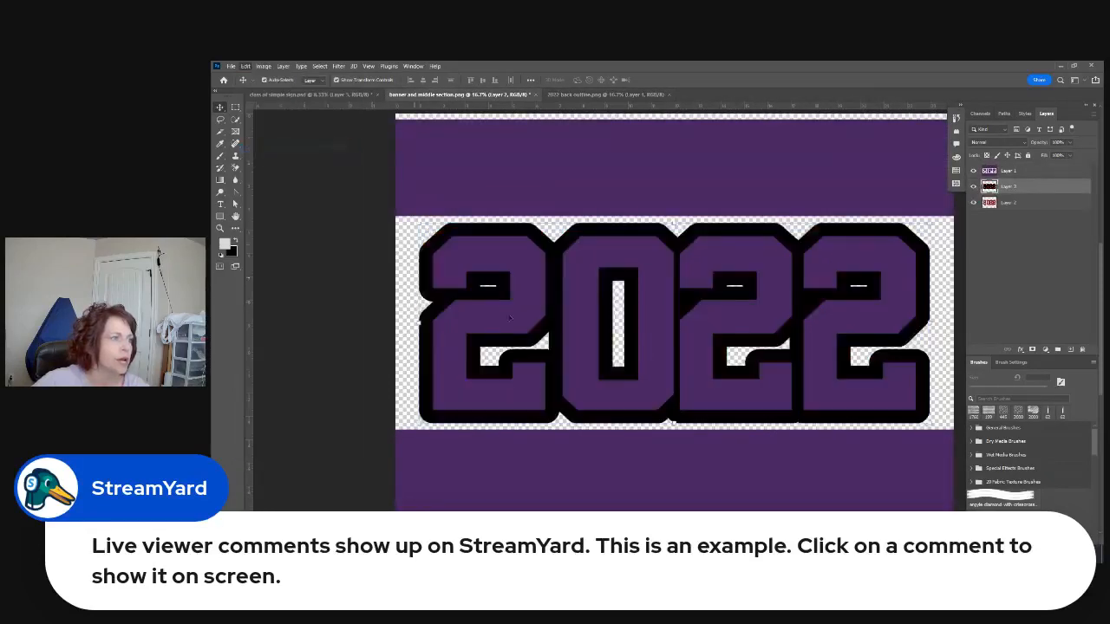
drag(1044, 187, 1046, 224)
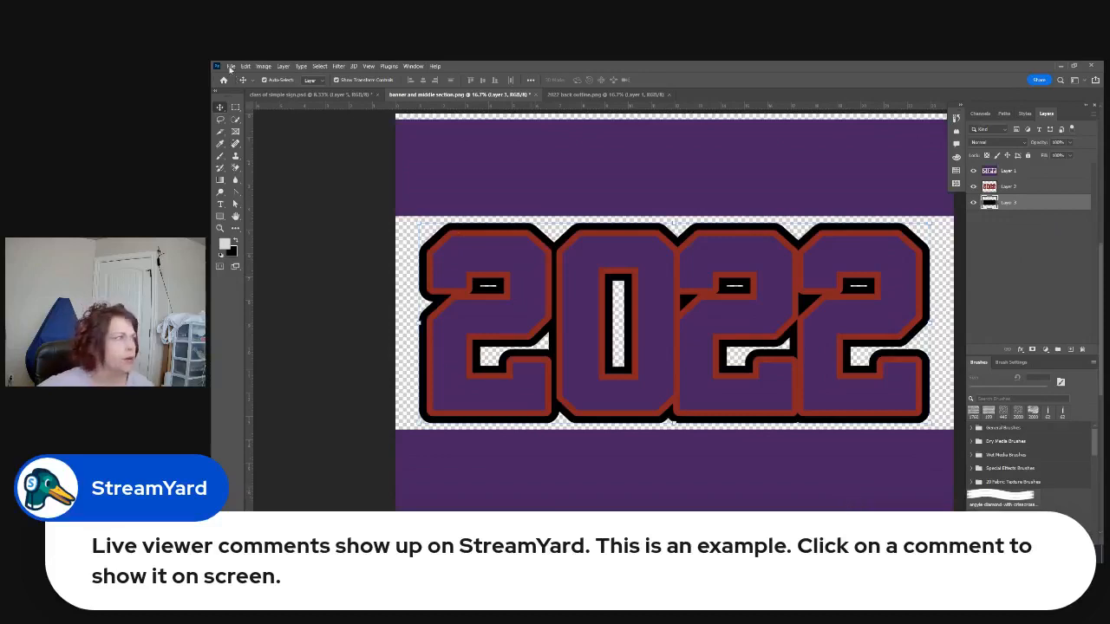
Open the class of back color PNG and copy its red "class of" script.
click(230, 66)
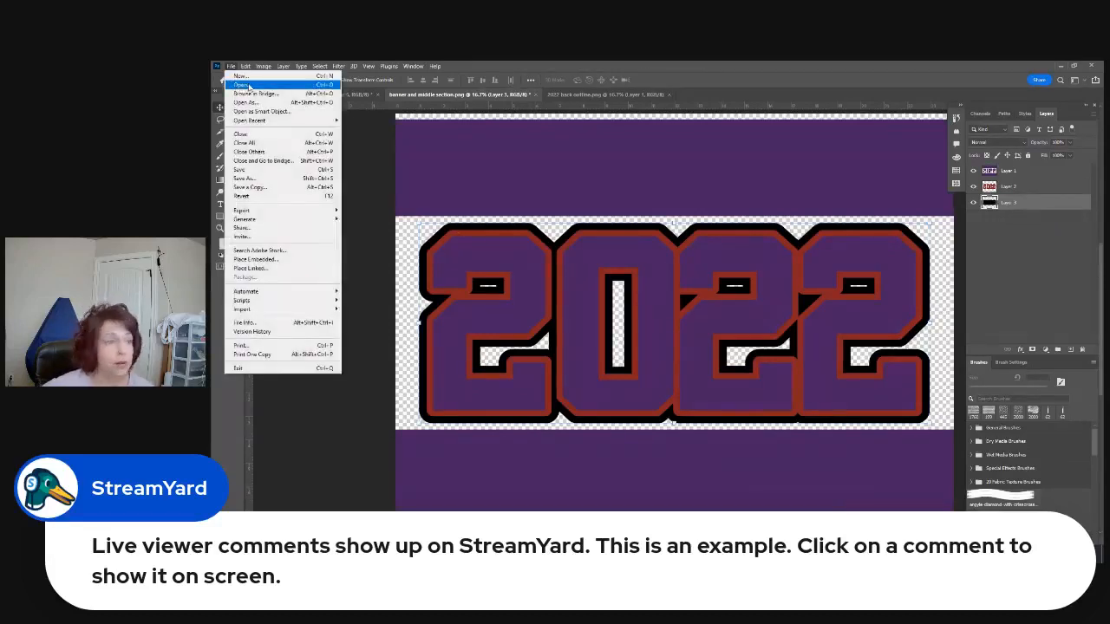
click(266, 86)
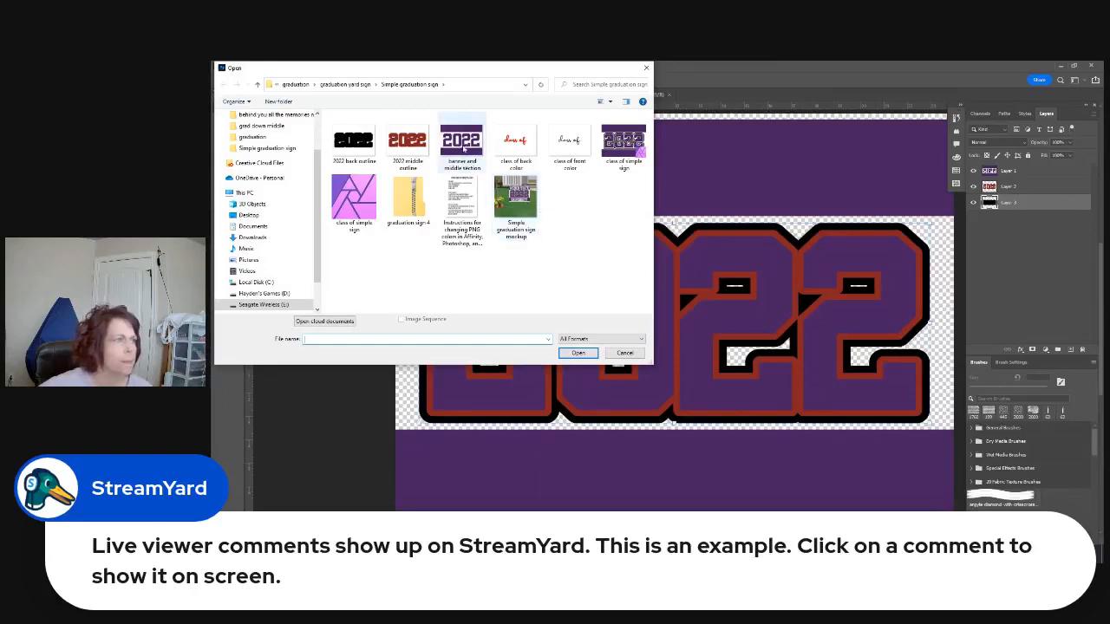
double_click(516, 145)
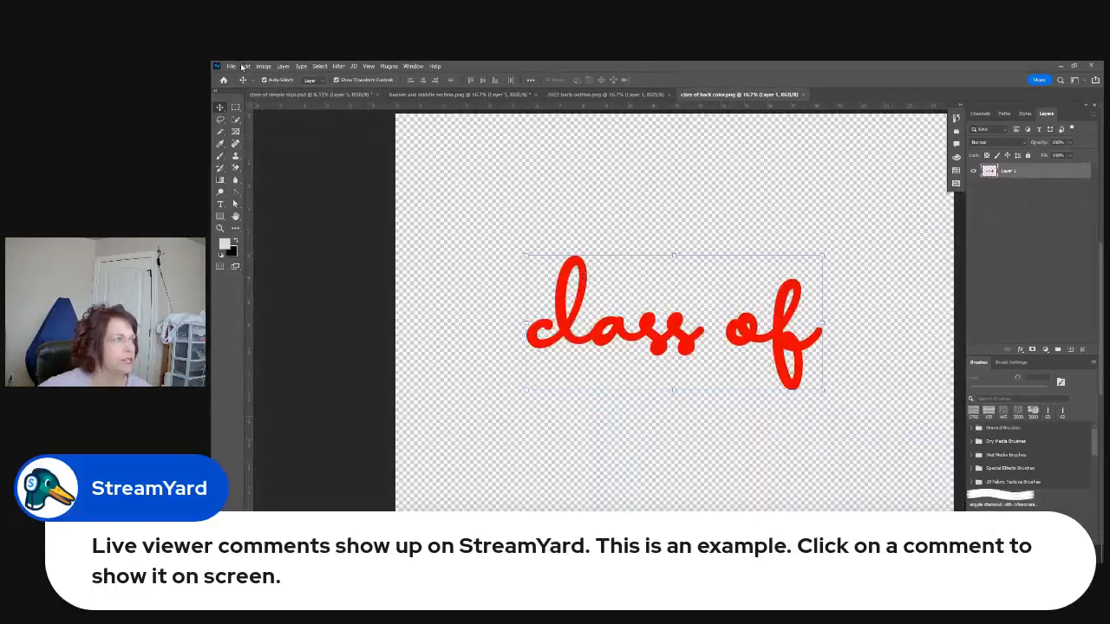
click(245, 66)
click(277, 127)
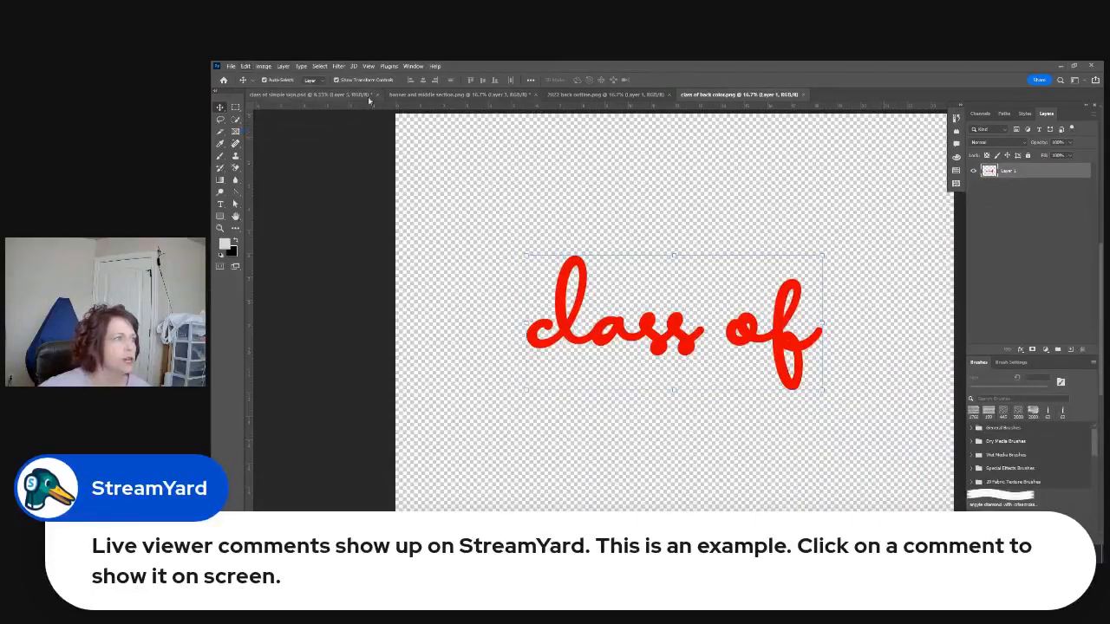
Paste the red "class of" script into the banner and middle section document and bring its layer to the top of the stack.
click(419, 95)
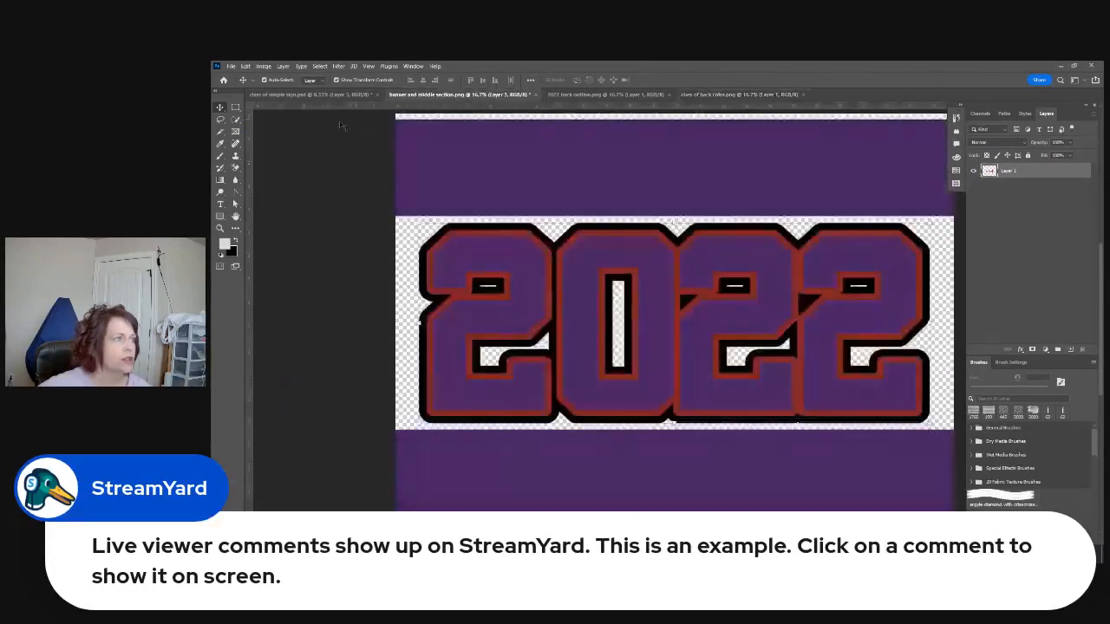
click(245, 66)
click(260, 147)
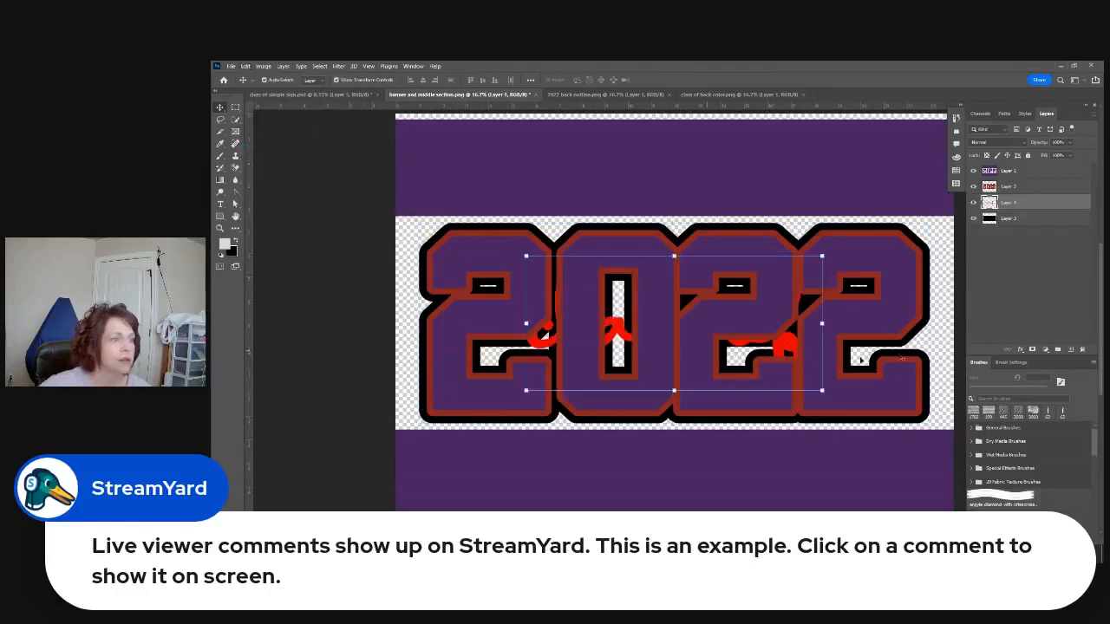
drag(1029, 204, 1037, 236)
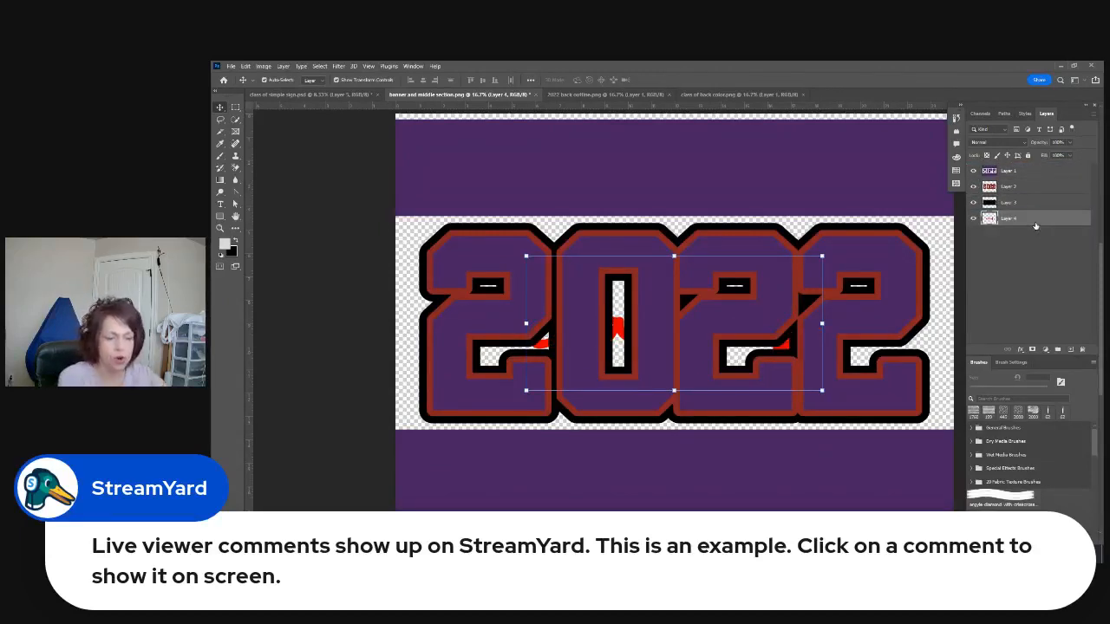
key(ctrl+bracketright)
key(ctrl+bracketright)
key(ctrl+bracketright)
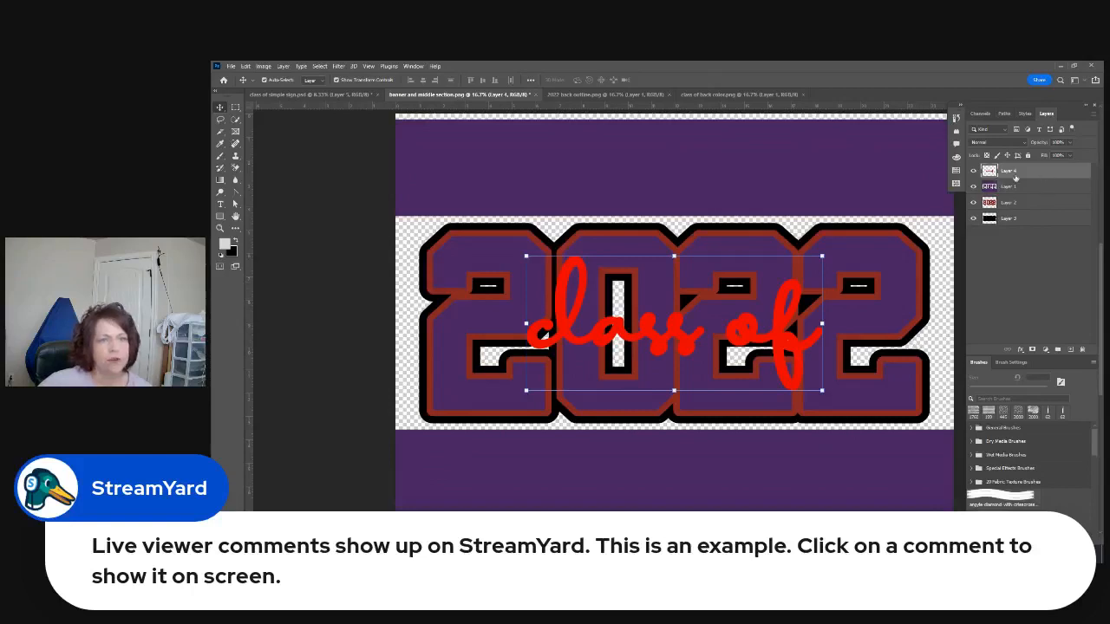
Apply a black (000000) Color Overlay to the "class of" script layer.
click(1020, 349)
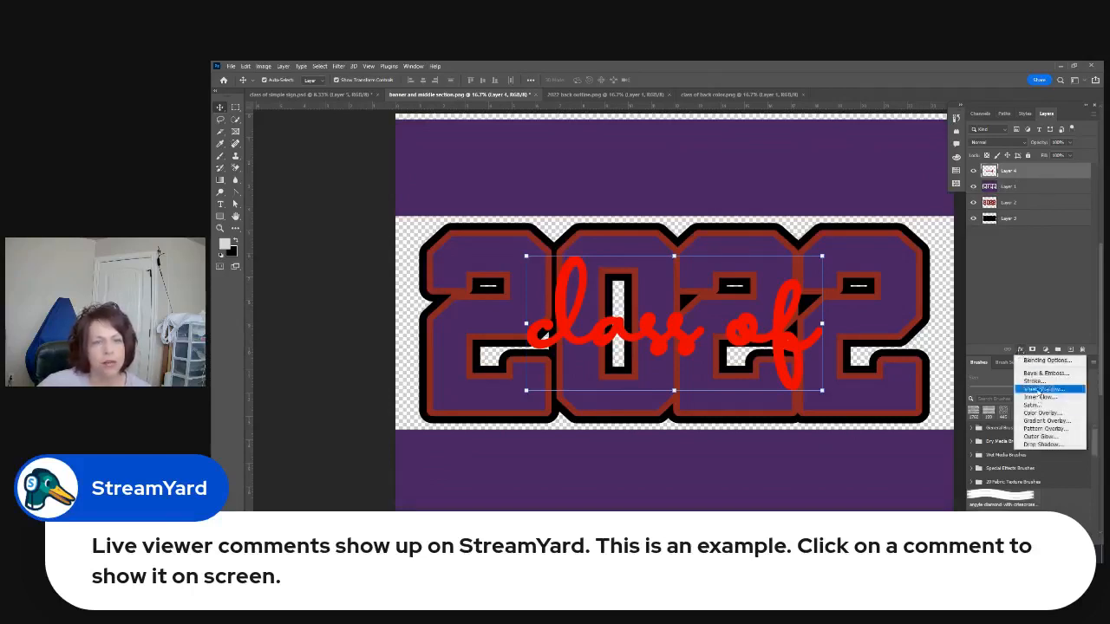
click(1043, 413)
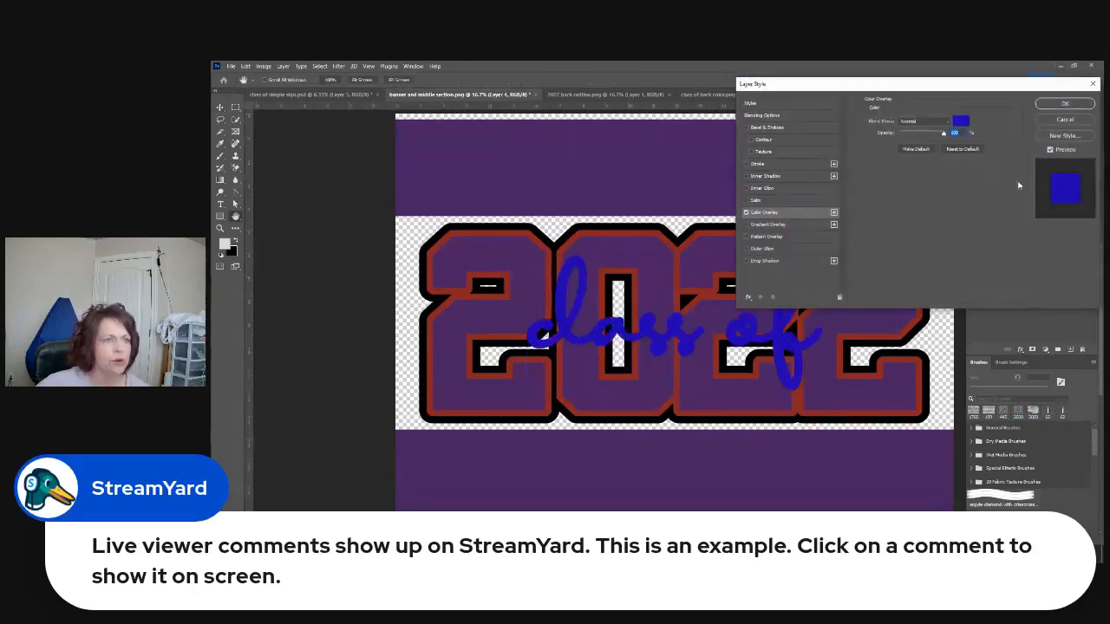
click(960, 121)
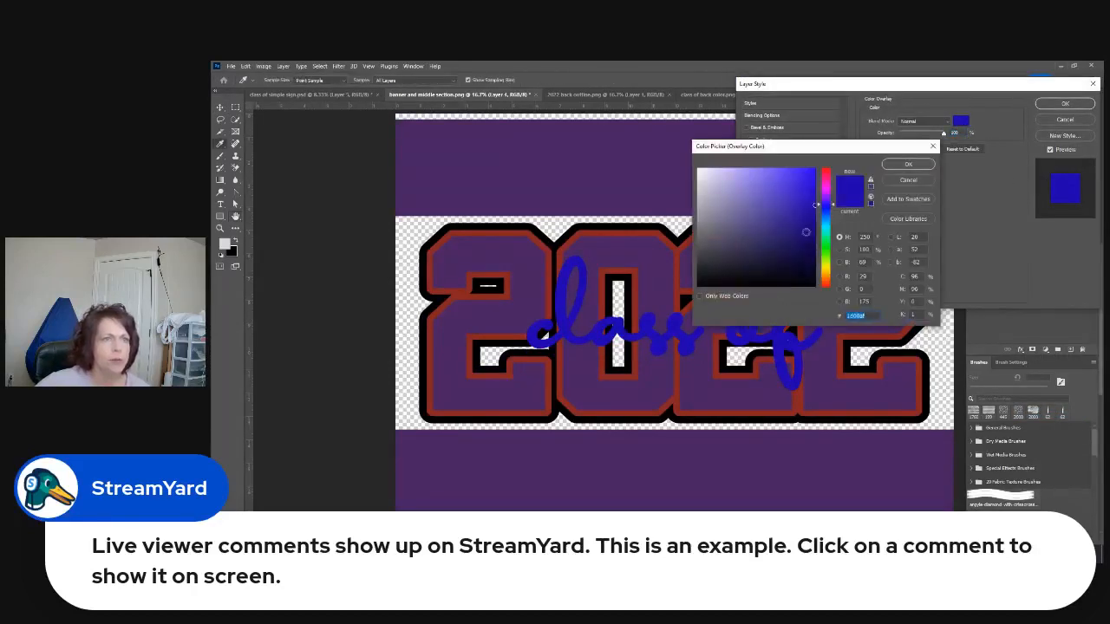
click(698, 286)
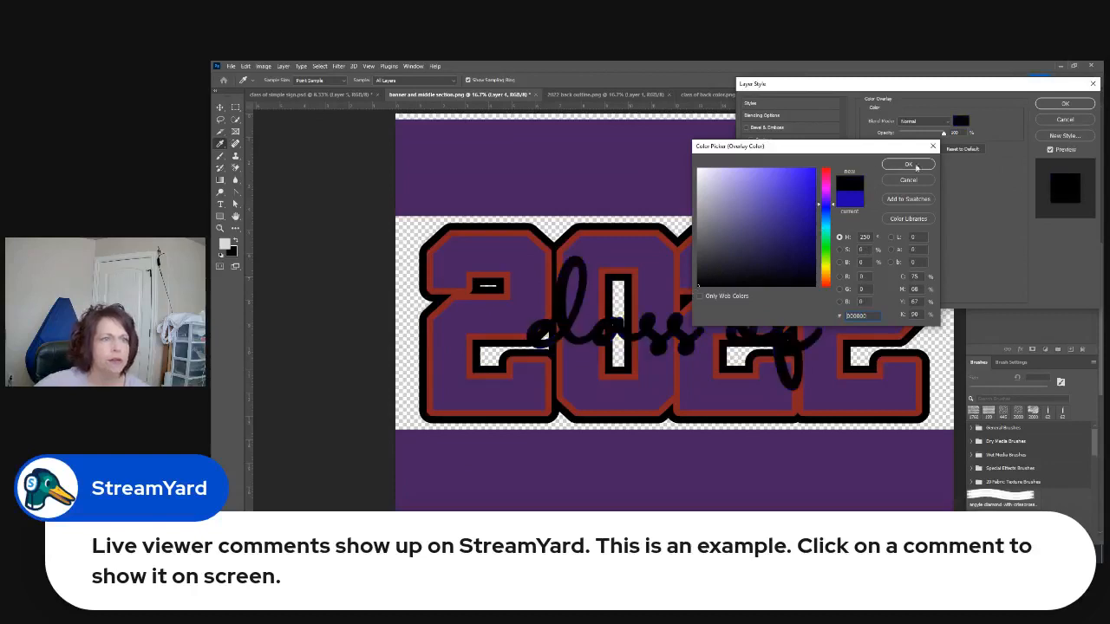
click(907, 165)
click(1065, 104)
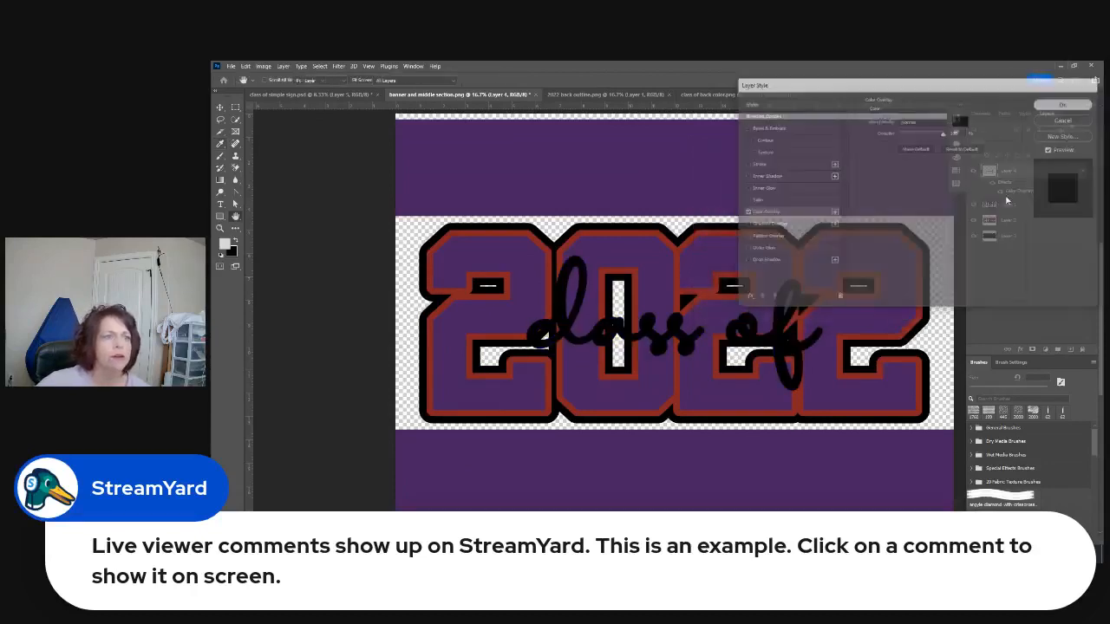
Open the class of front color PNG and copy its thin black "class of" script.
click(231, 67)
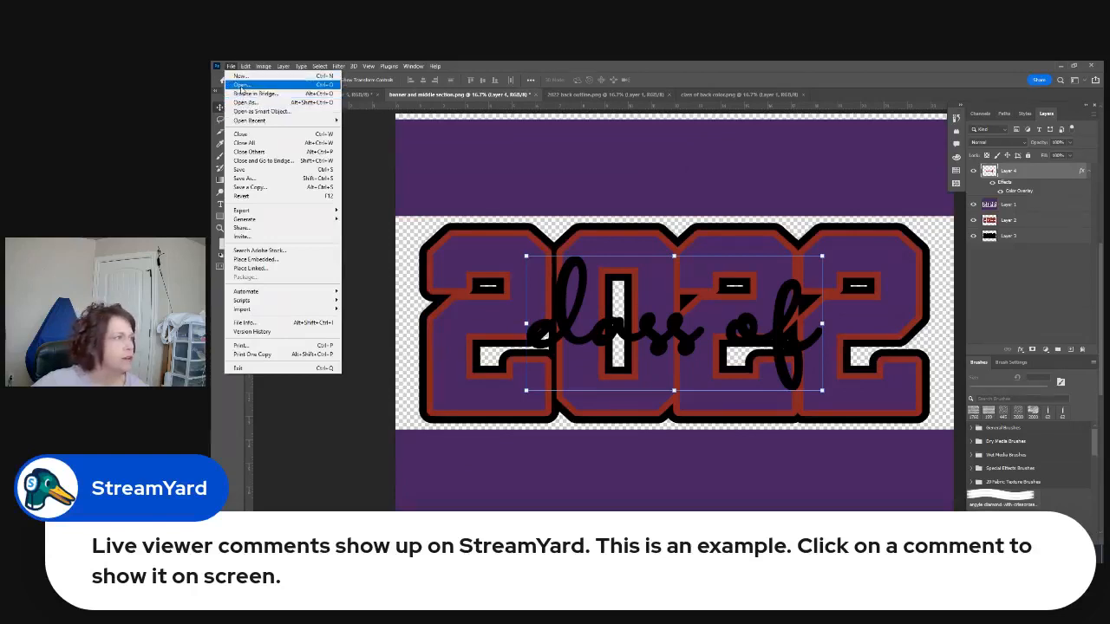
click(242, 84)
click(565, 146)
double_click(569, 156)
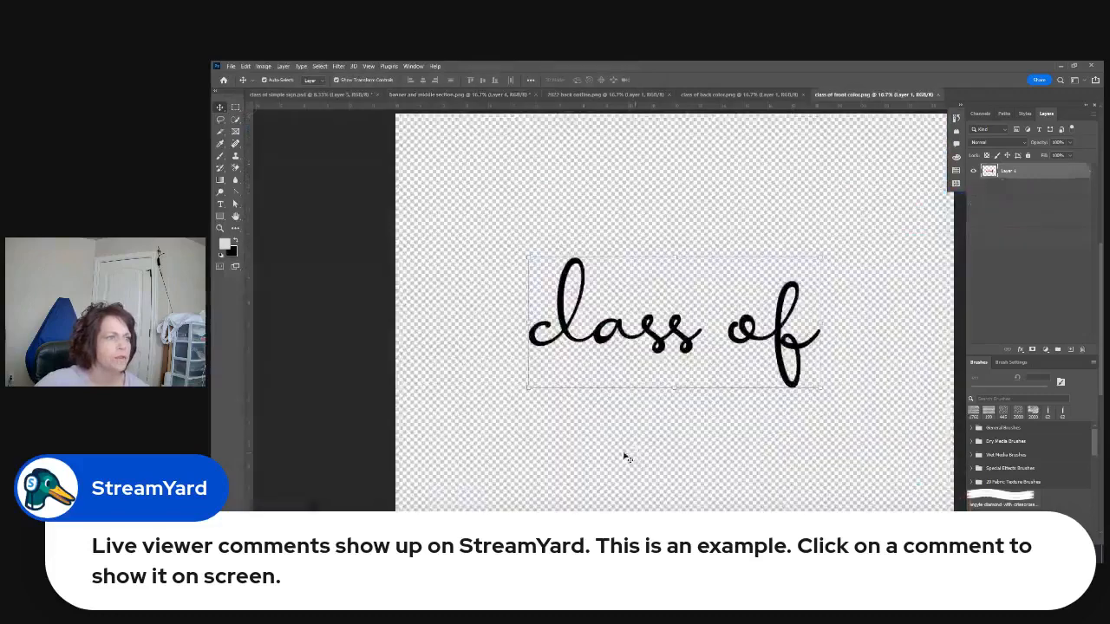
click(246, 66)
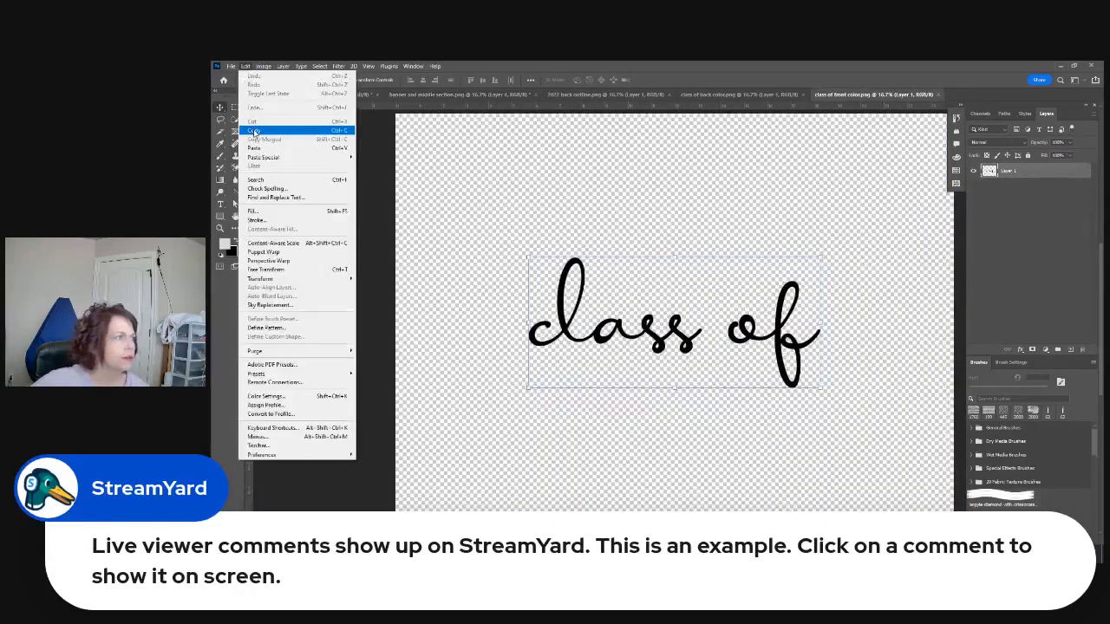
click(254, 130)
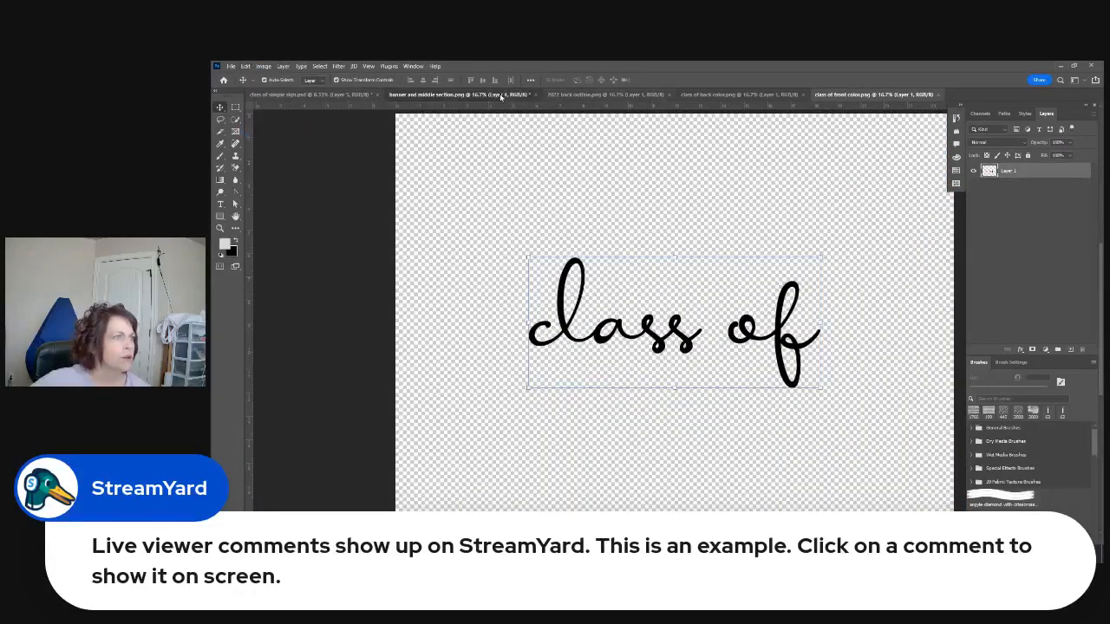
Paste the thin "class of" script into the banner and middle section document, above the thicker black script.
click(459, 94)
key(ctrl+v)
click(246, 67)
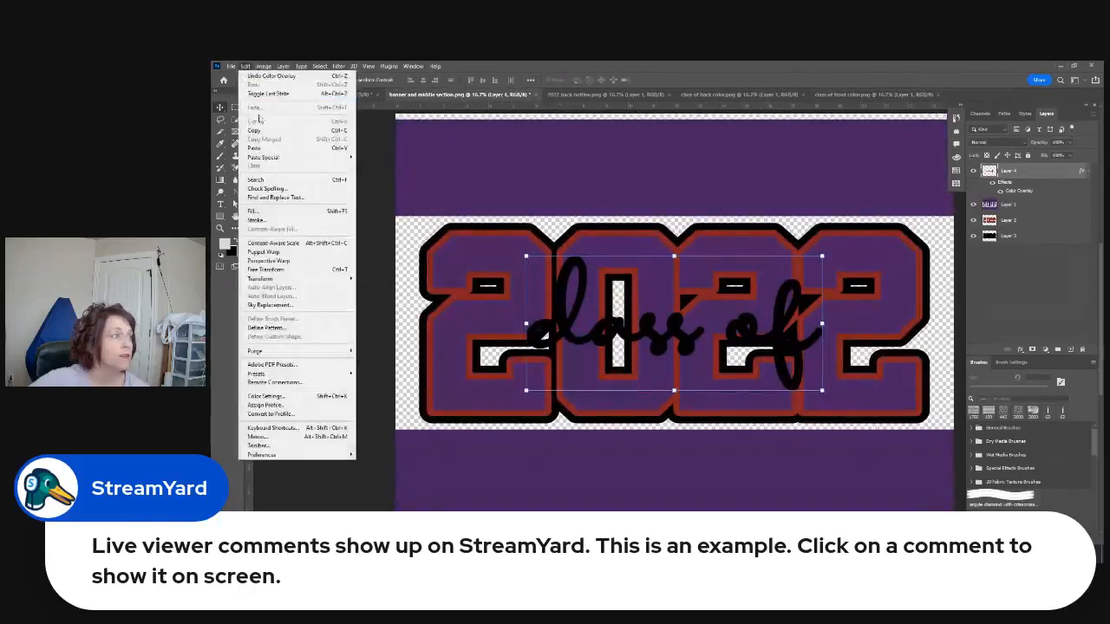
click(260, 142)
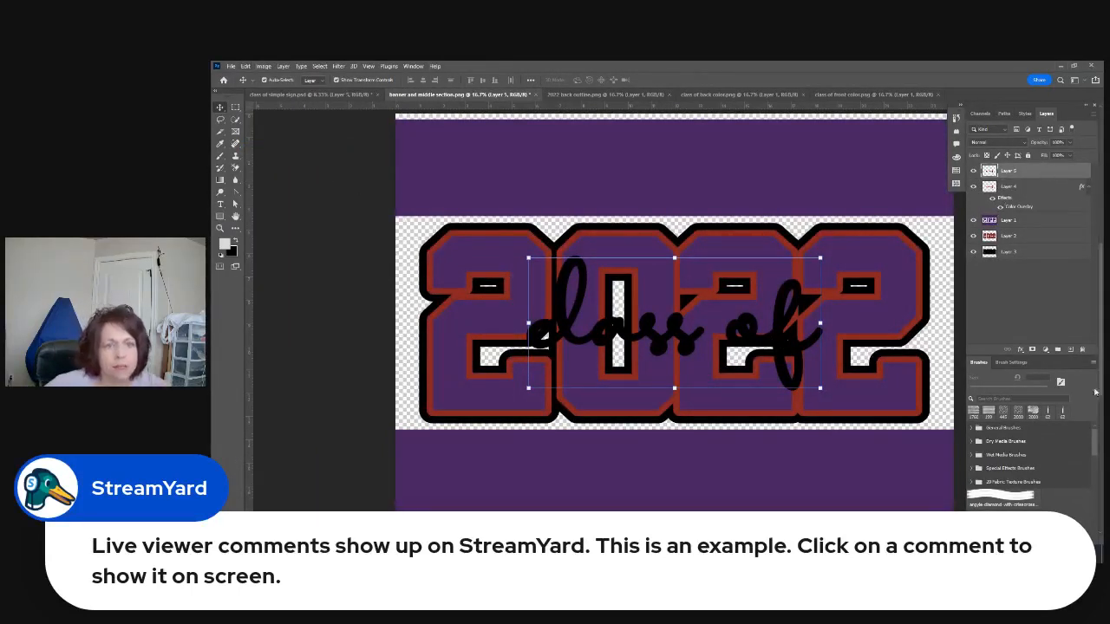
Apply a white Color Overlay to the front "class of" script layer.
click(1021, 349)
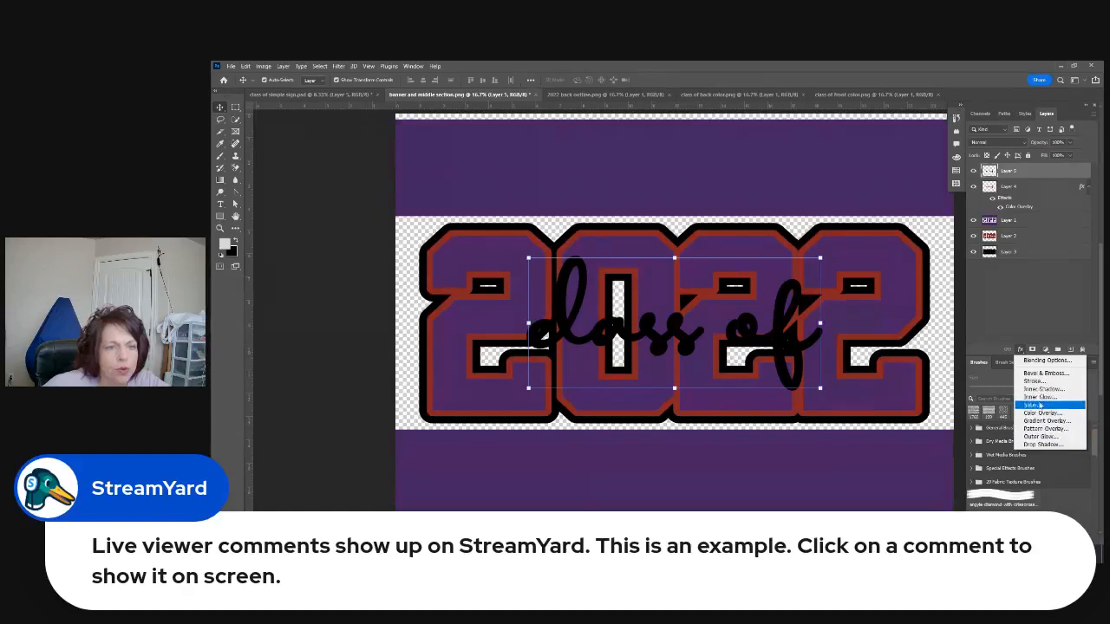
key(Escape)
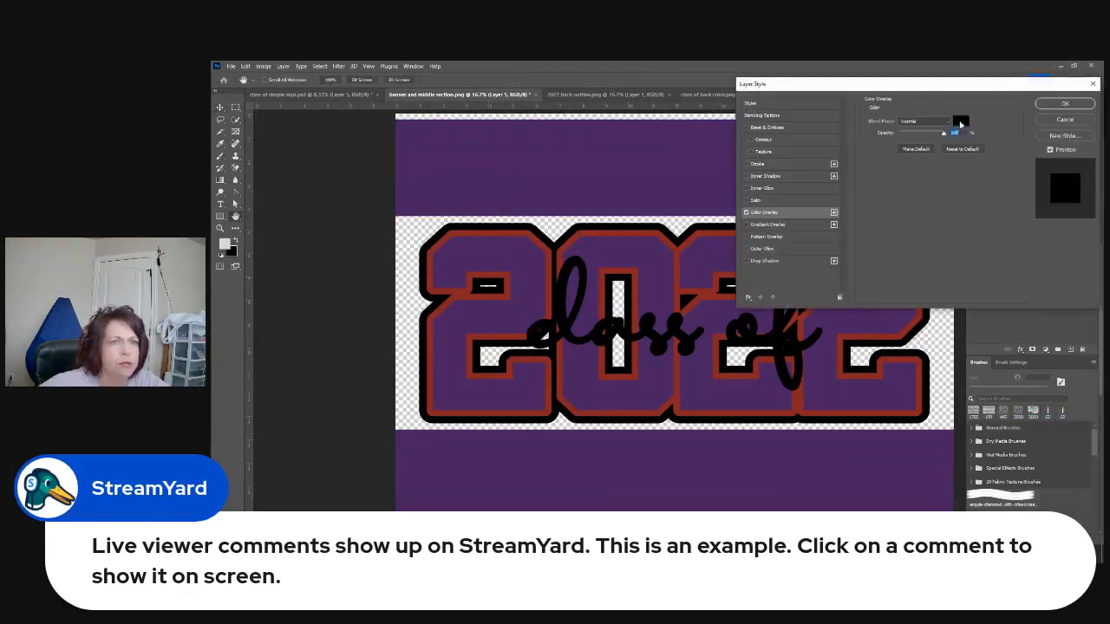
click(960, 124)
click(699, 171)
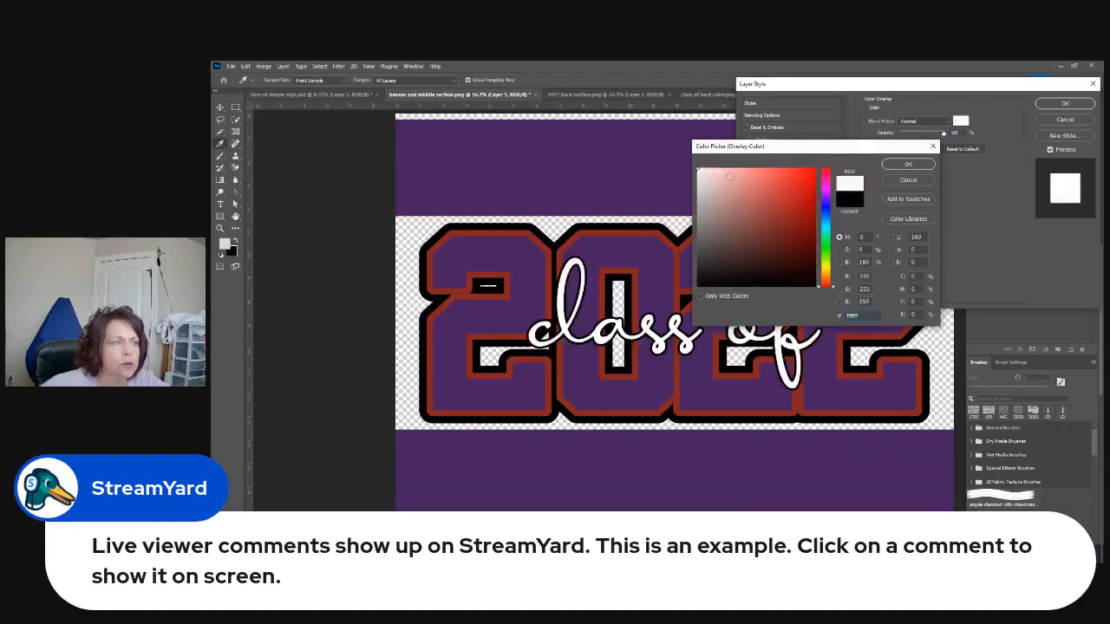
click(924, 164)
click(1065, 104)
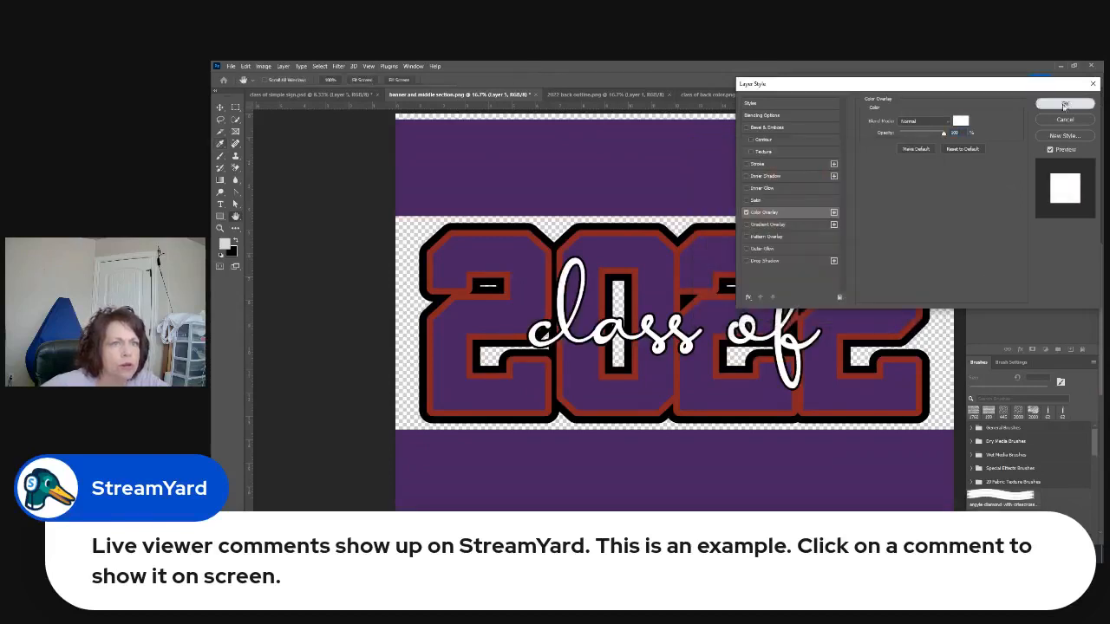
Apply a white Color Overlay to the red 2022 outline layer.
click(1019, 255)
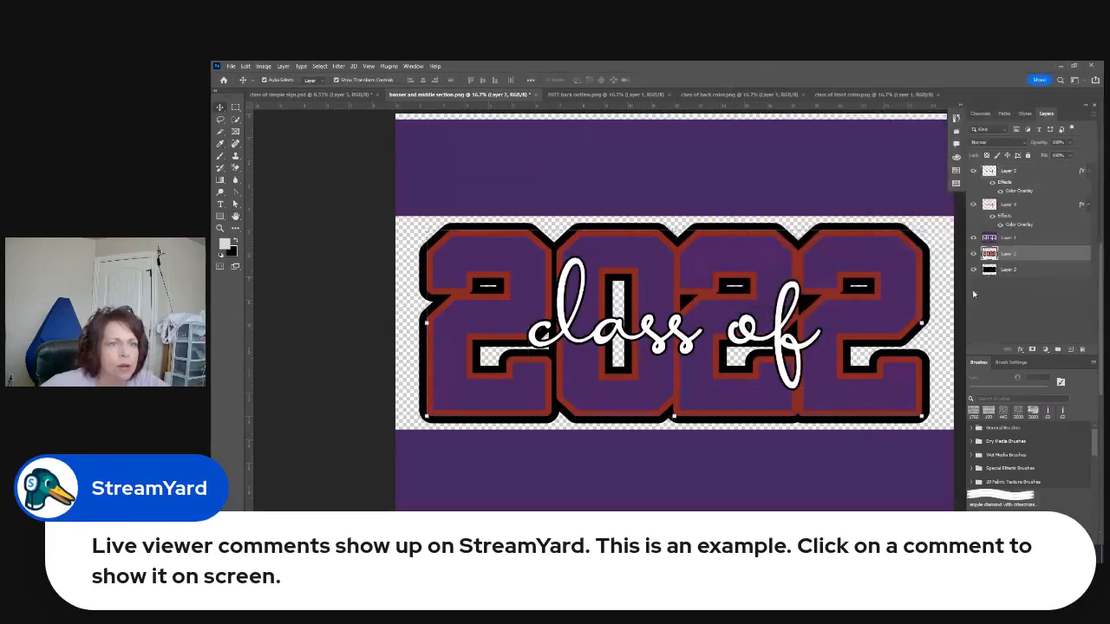
click(1020, 350)
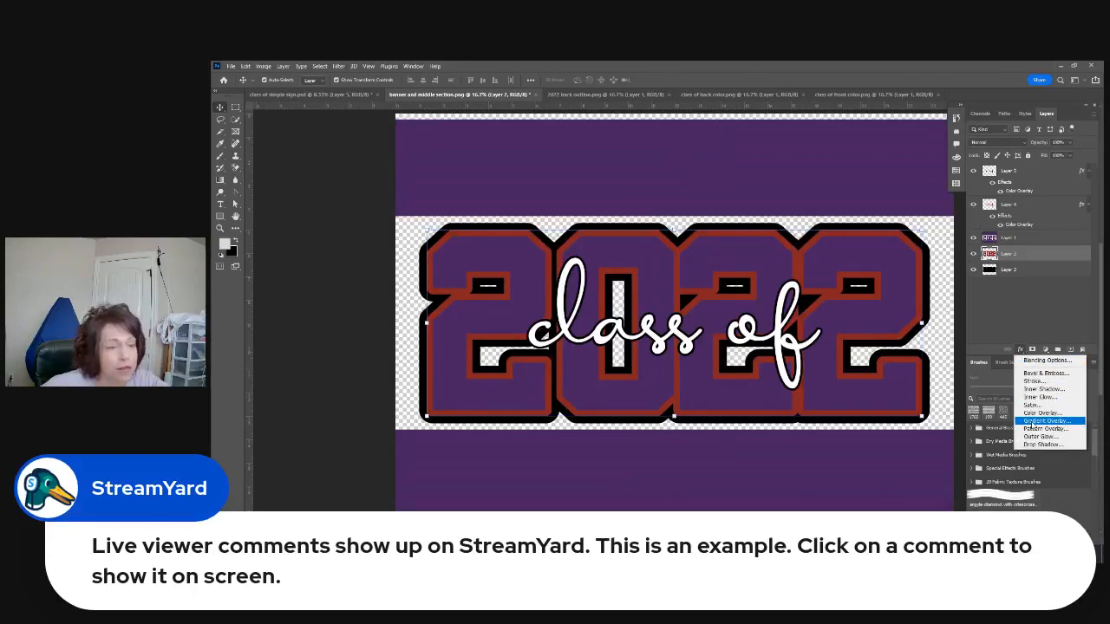
click(1033, 415)
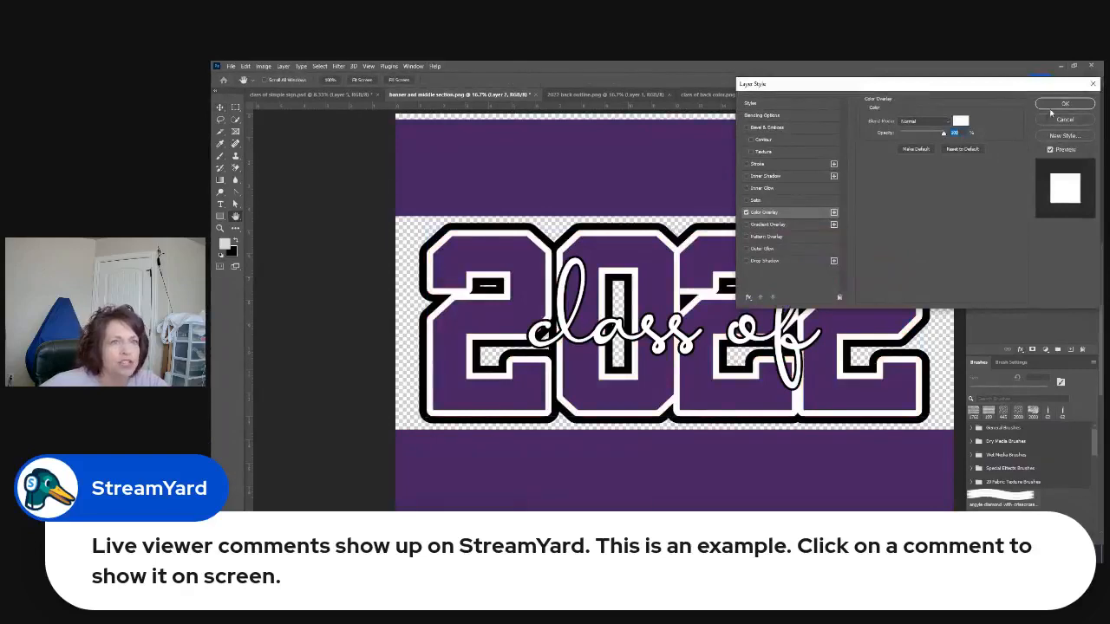
click(1064, 104)
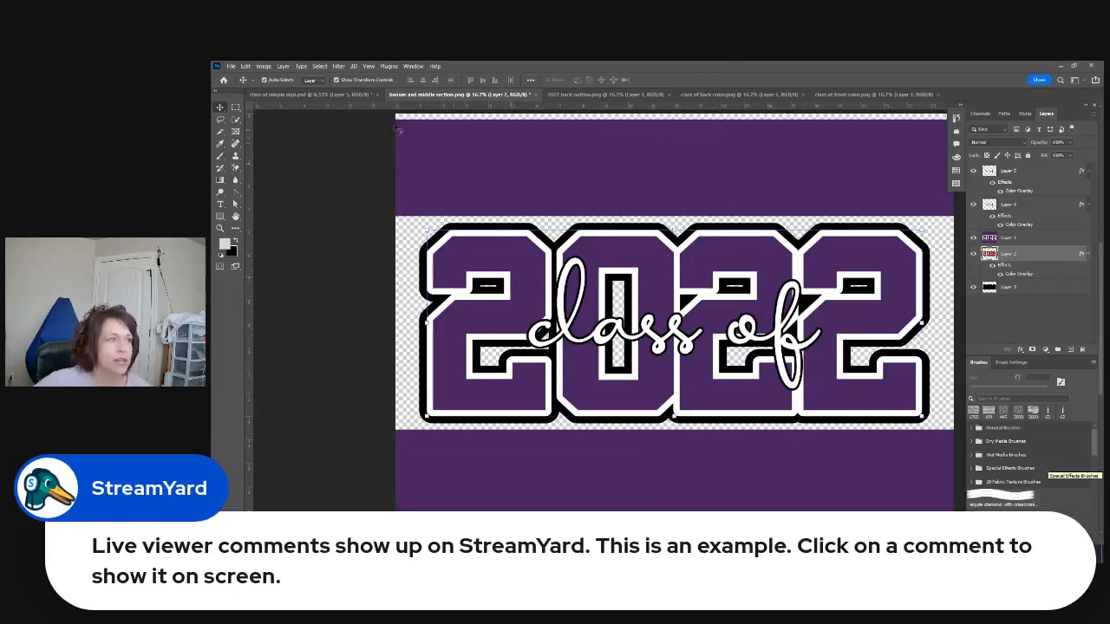
Select all the sign layers and try to merge them into a single layer.
drag(358, 114, 920, 434)
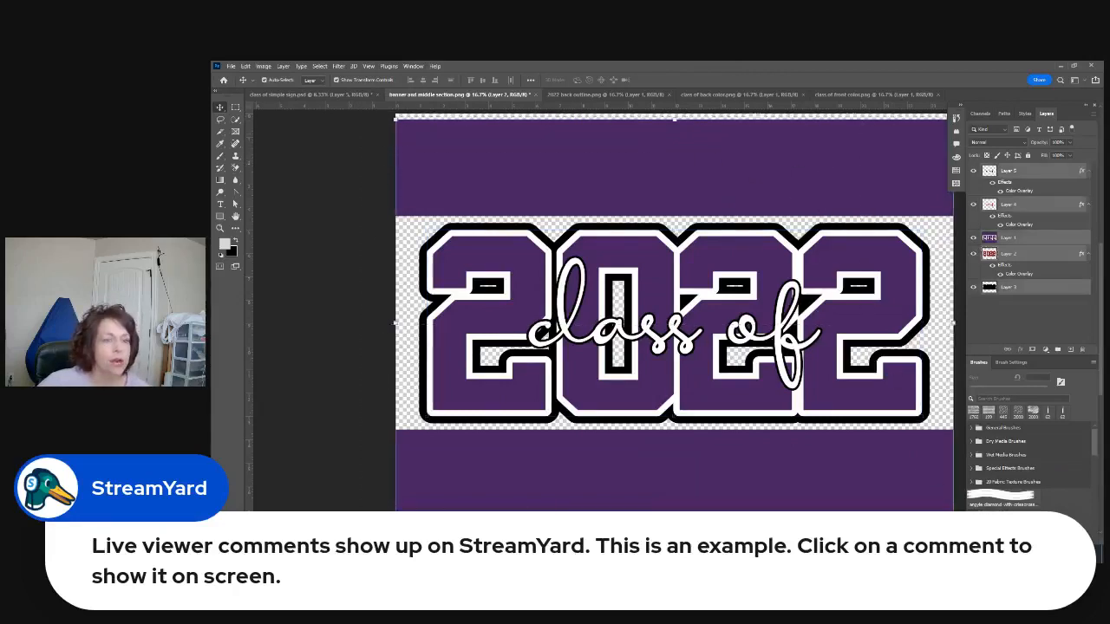
right_click(1041, 237)
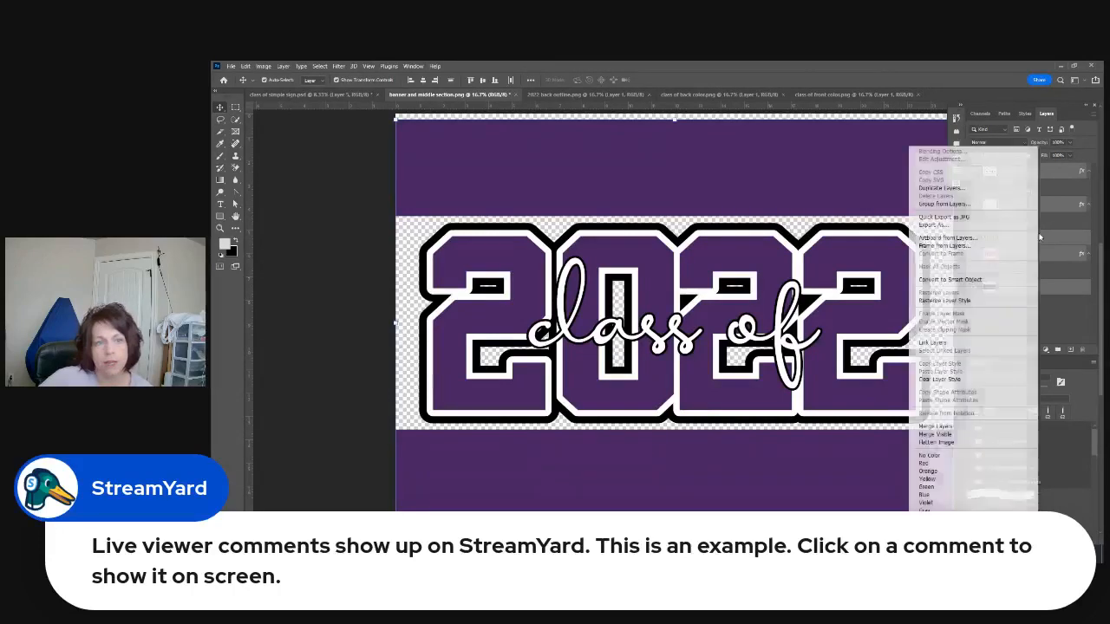
click(935, 425)
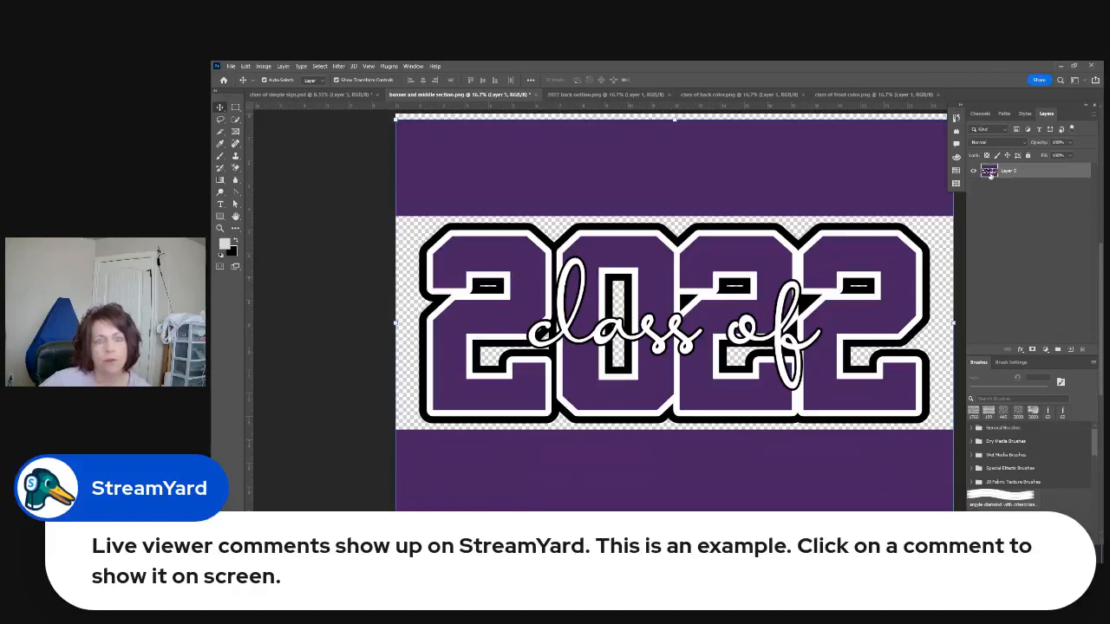
key(ctrl+z)
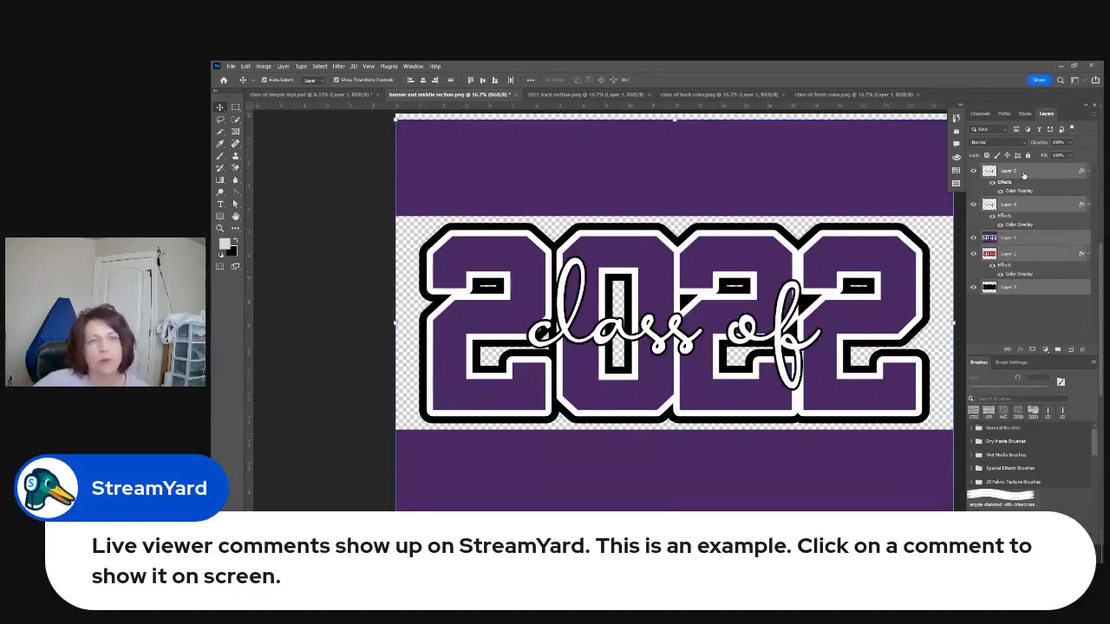
Try to link all the sign layers and duplicate them together.
right_click(1025, 175)
click(1046, 182)
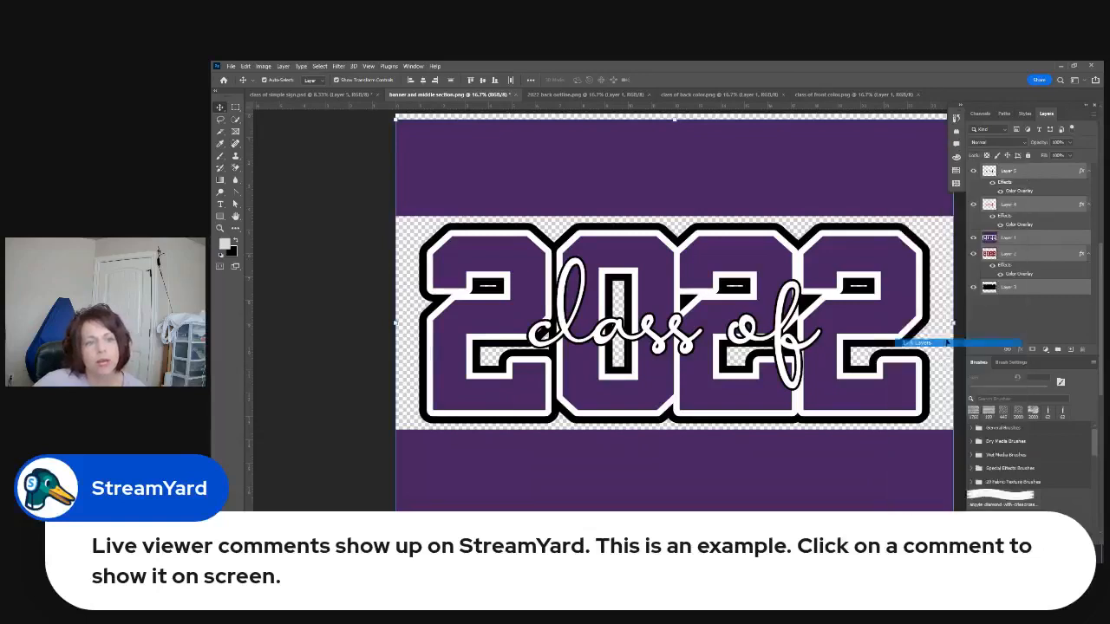
right_click(1044, 200)
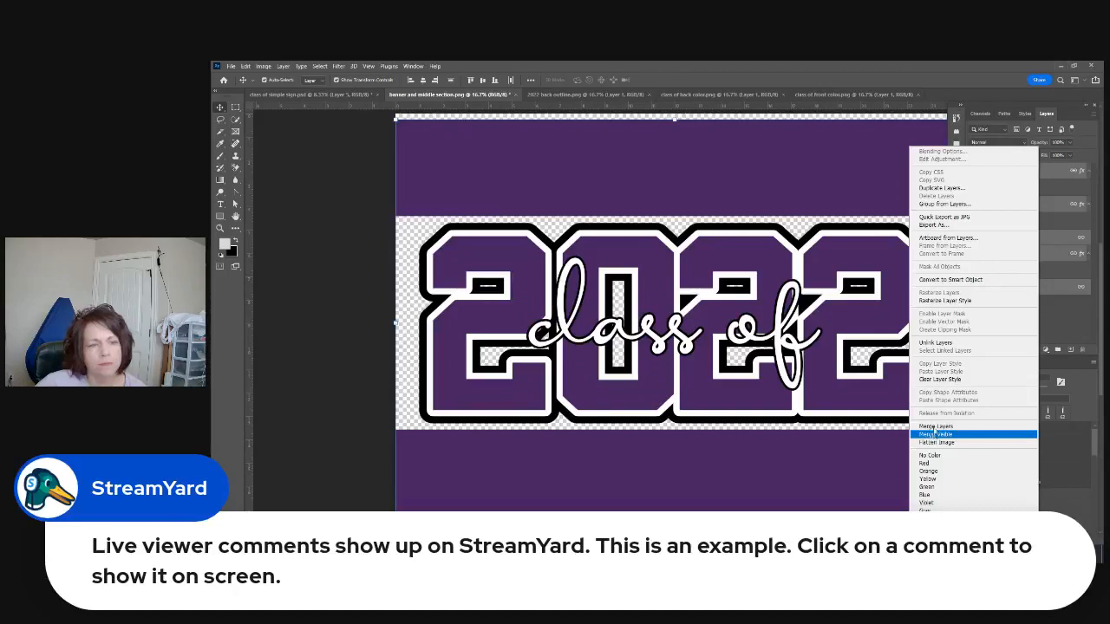
click(941, 188)
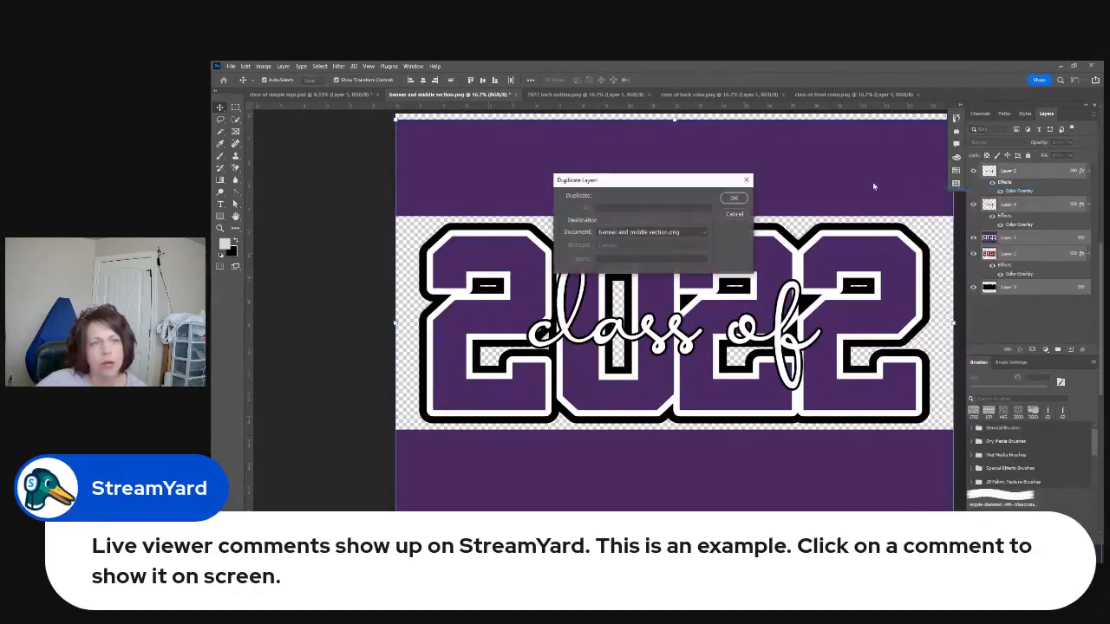
click(745, 179)
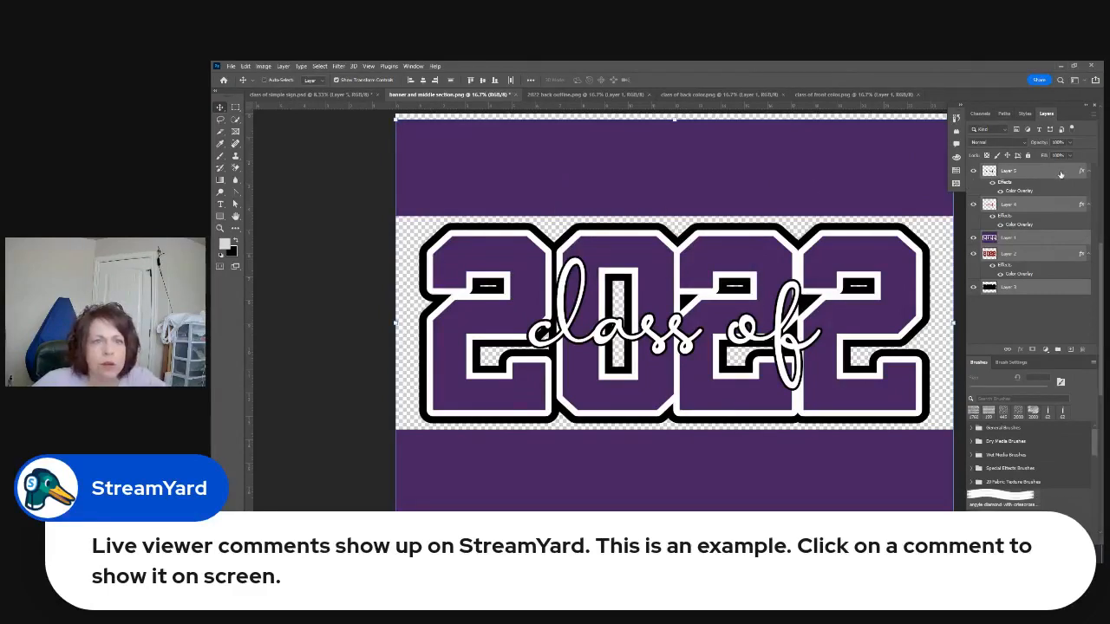
key(ctrl+z)
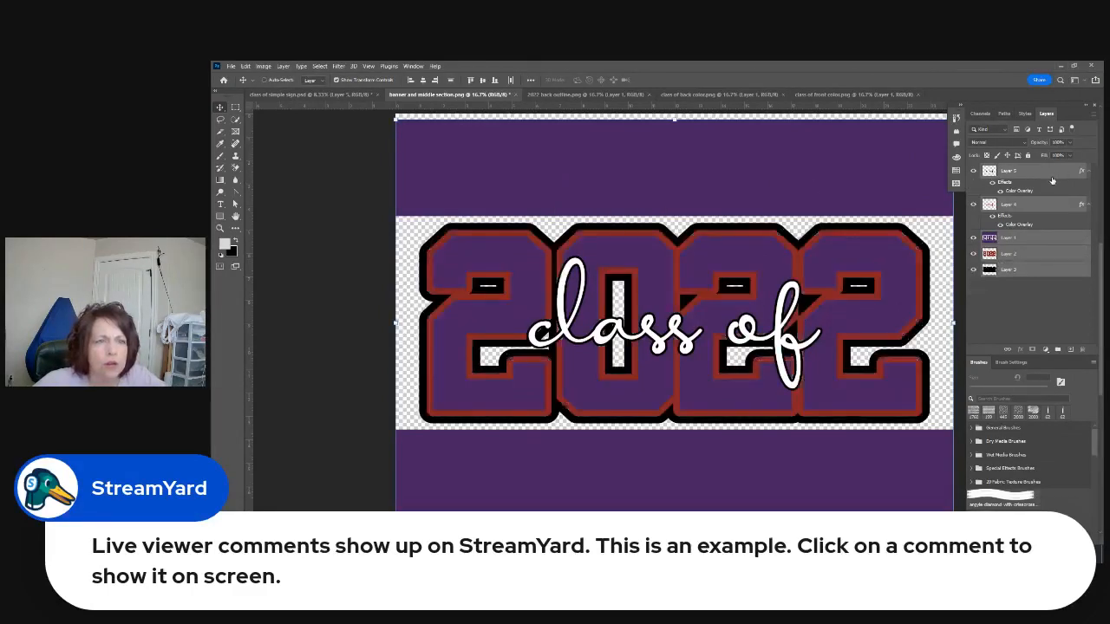
key(ctrl+shift+z)
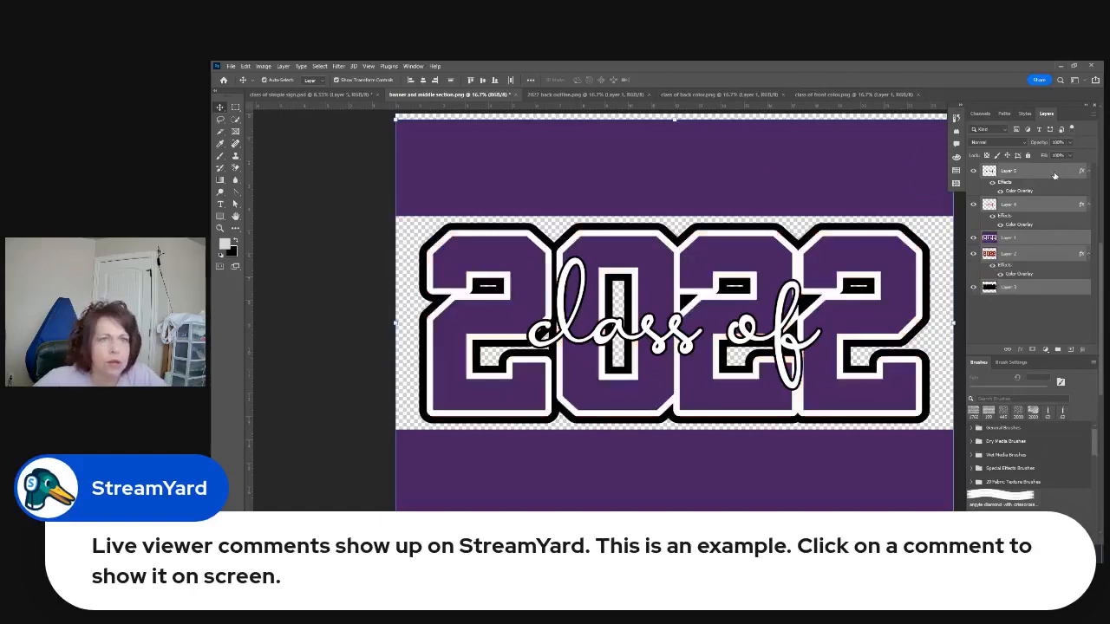
Group all the selected sign layers under the name "original".
right_click(1055, 176)
click(953, 206)
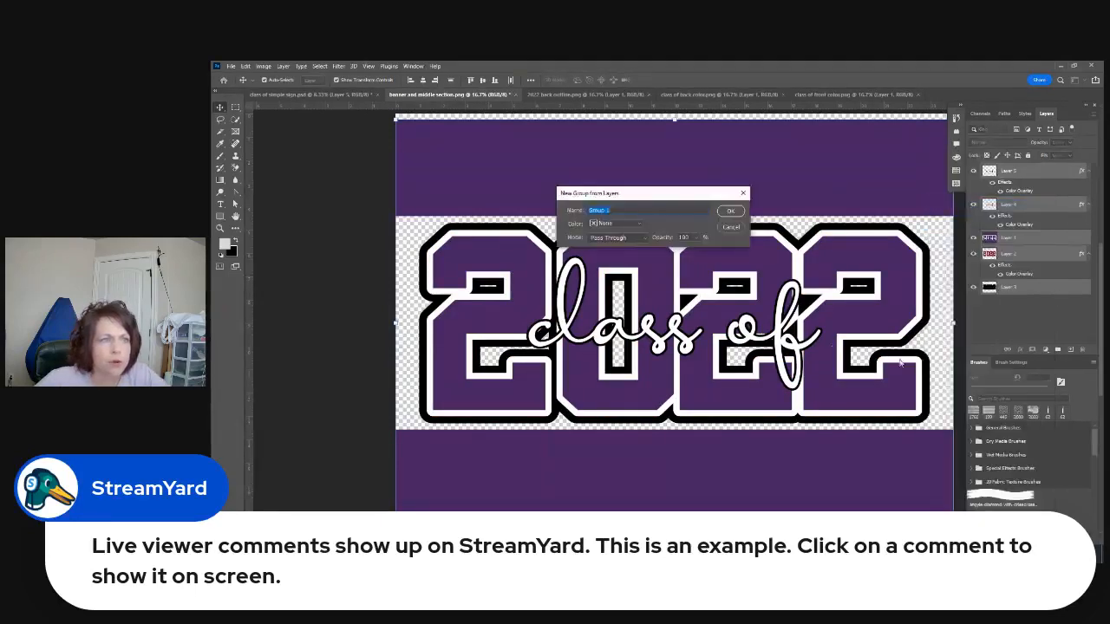
text(cl)
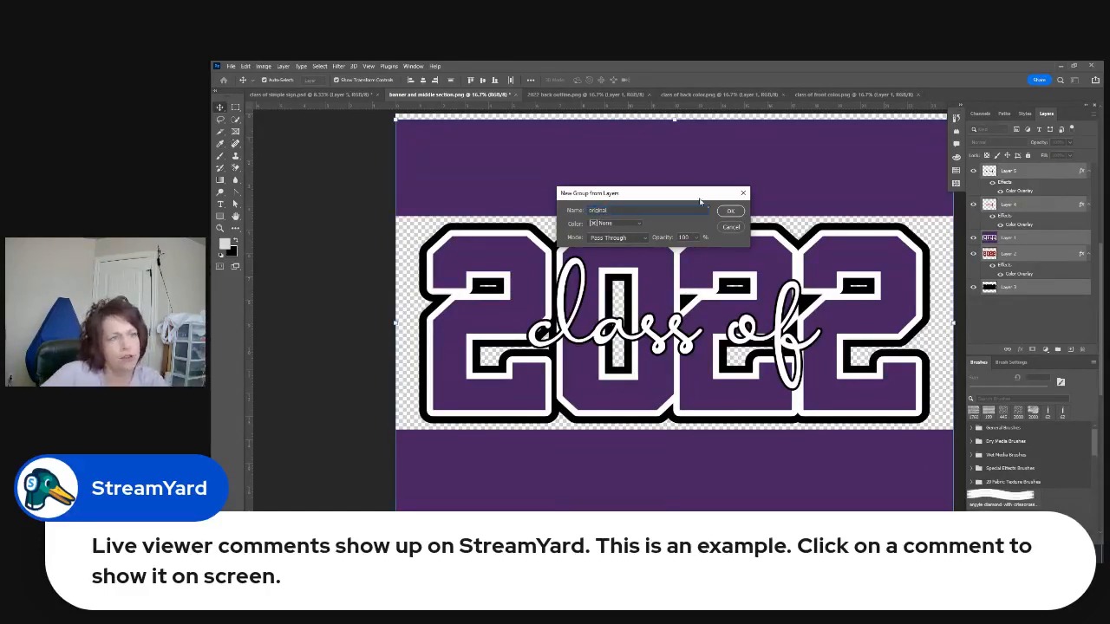
click(730, 210)
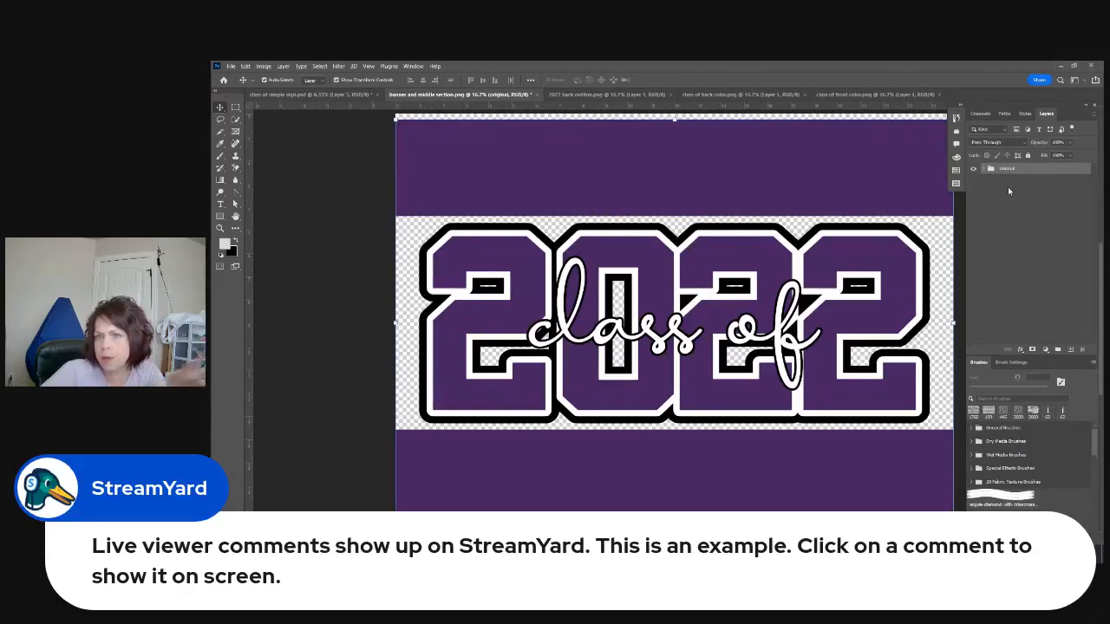
Duplicate the "original" group as "original copy" and merge the copy into one layer, with the original group hidden.
right_click(1027, 169)
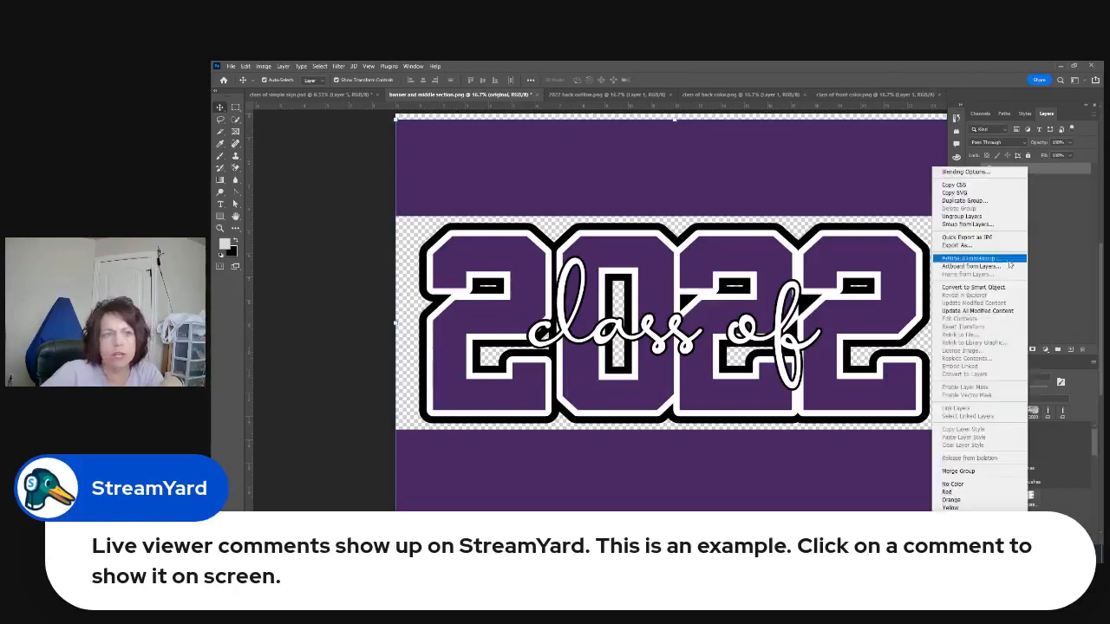
click(963, 200)
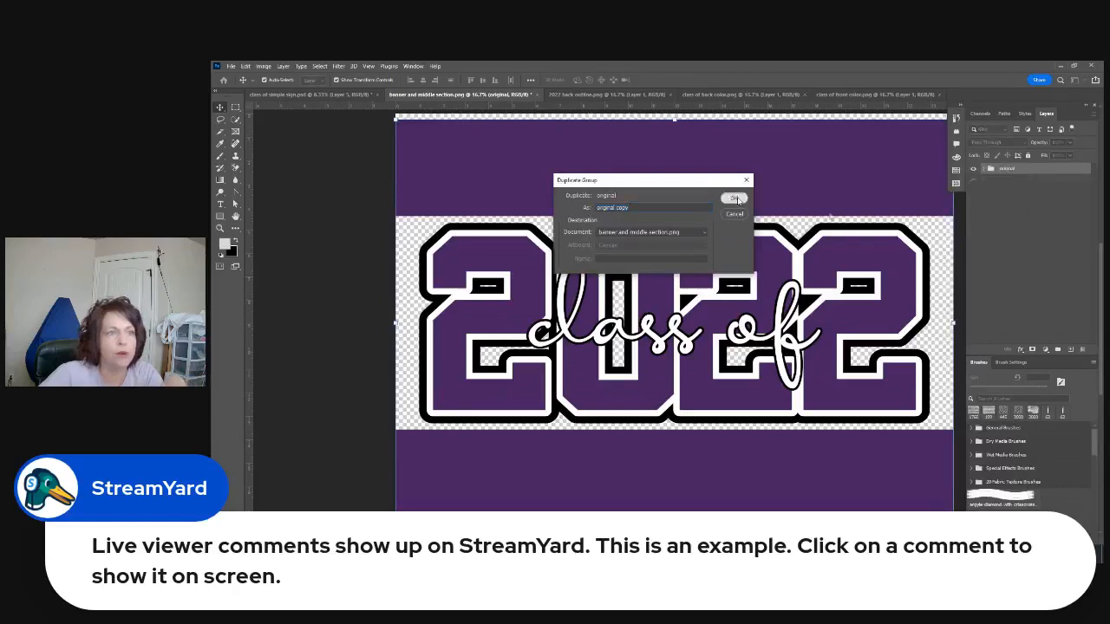
click(736, 198)
click(973, 181)
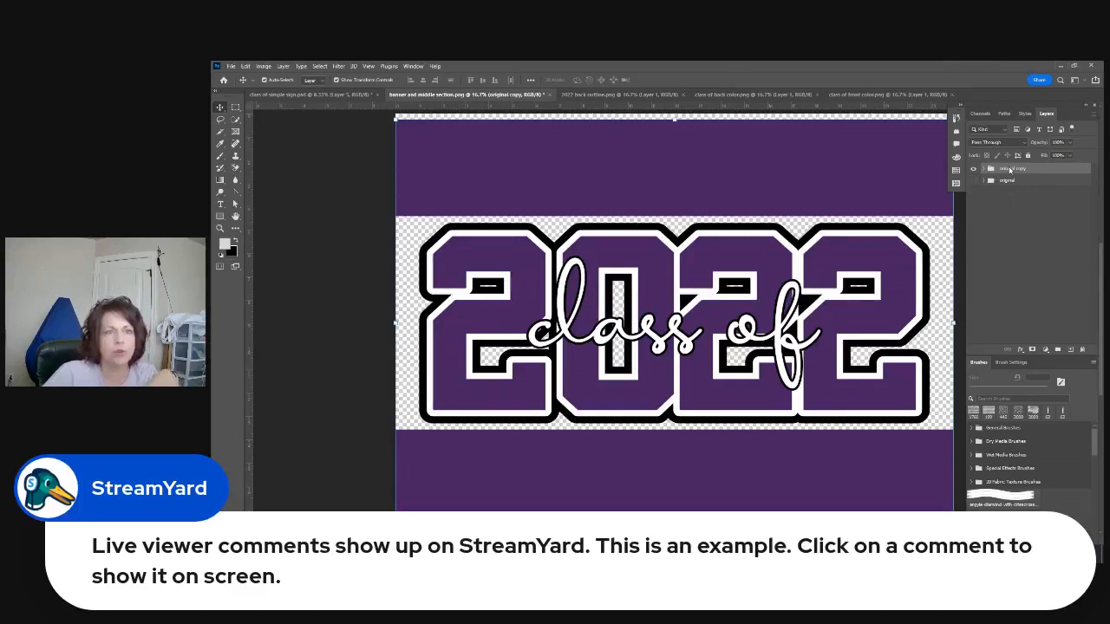
key(ctrl+e)
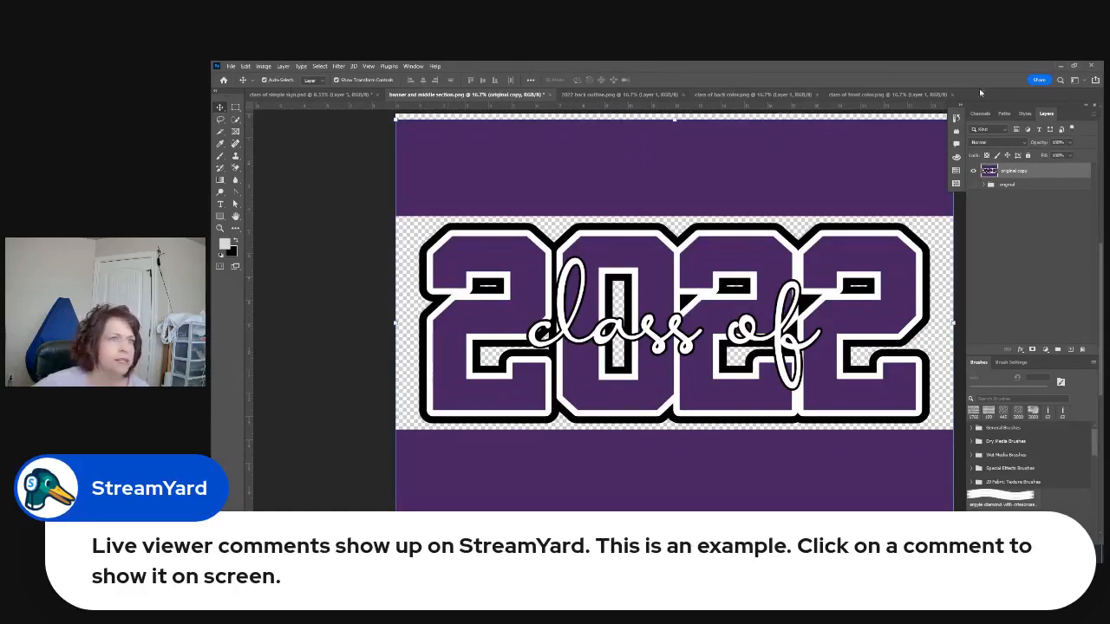
Switch to Affinity Designer and dismiss its new version notice and welcome screen.
click(1060, 67)
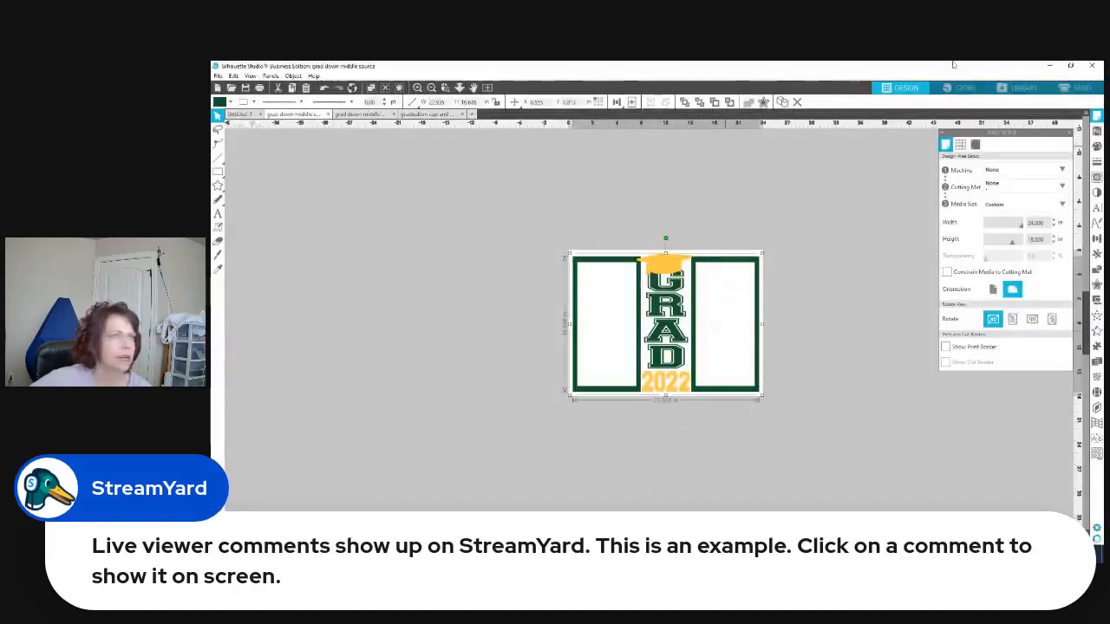
click(1049, 67)
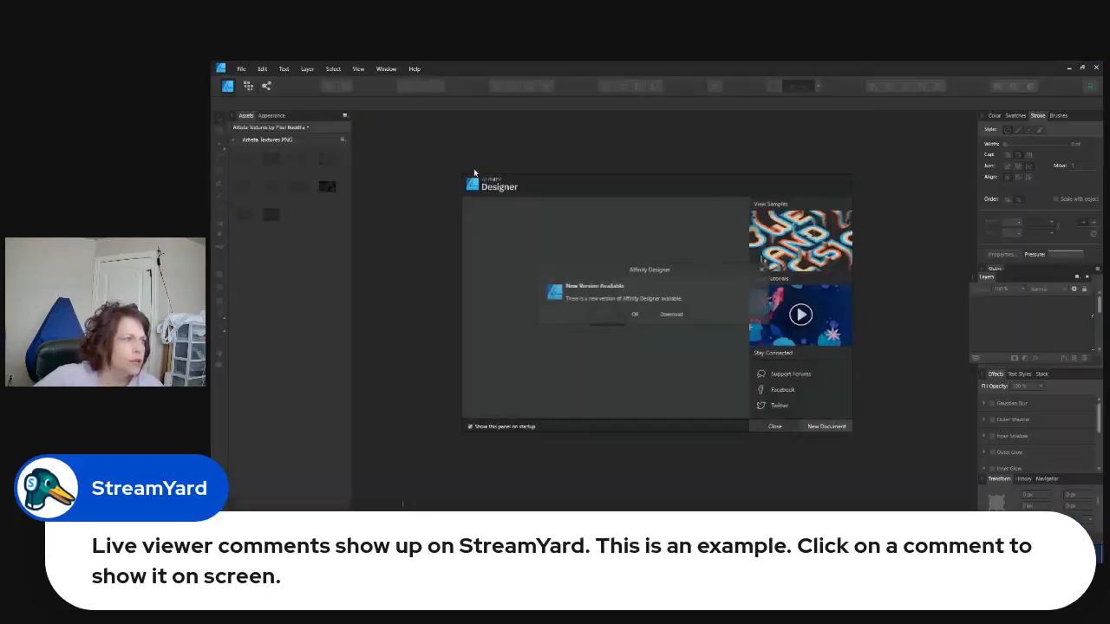
click(647, 315)
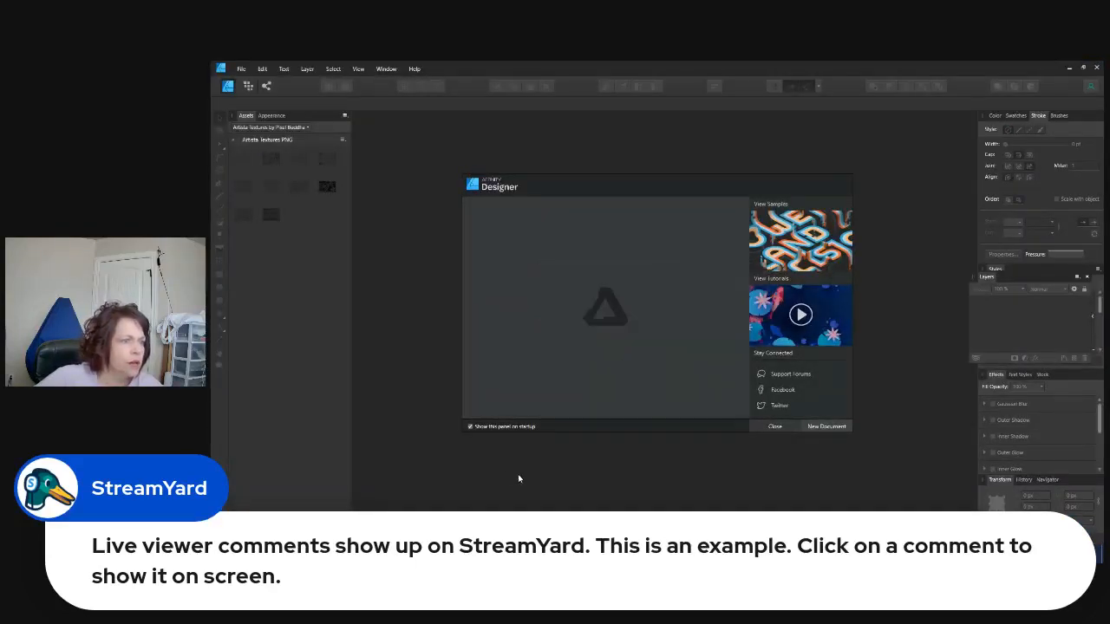
click(775, 426)
Open the Affinity Photo file "congratulations and banner" from the "graduation sign 1" folder inside "graduation yard sign".
click(240, 70)
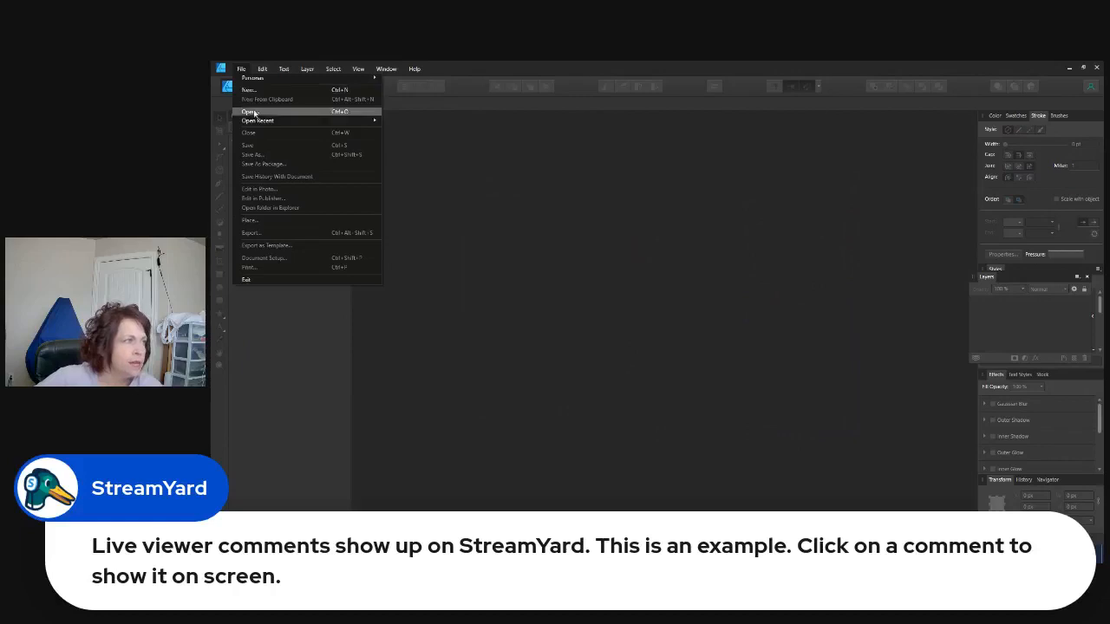
click(250, 112)
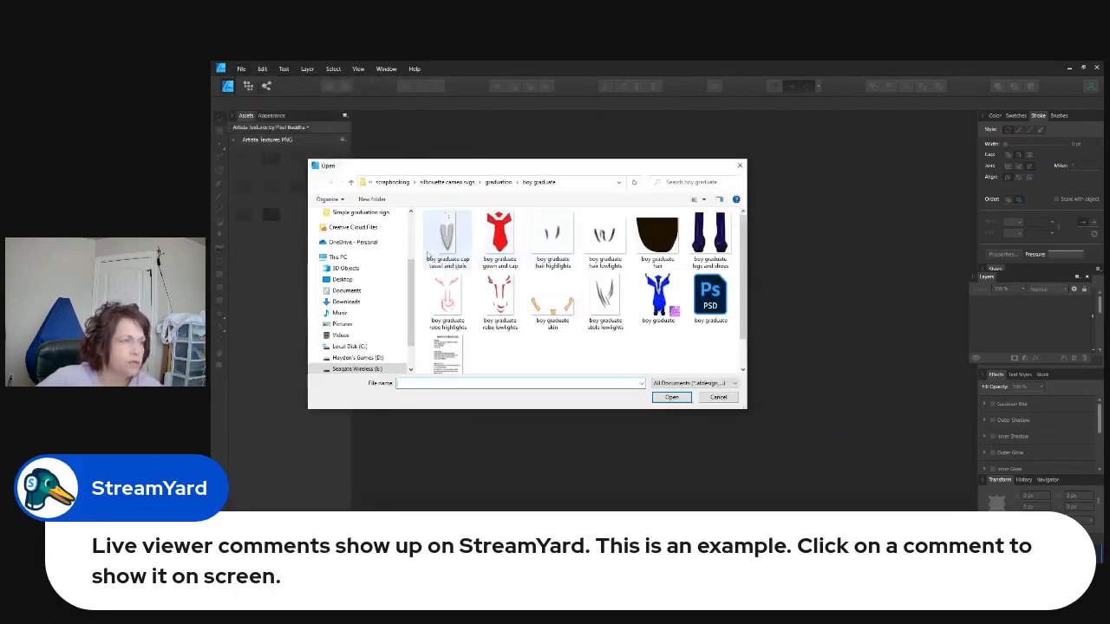
scroll(374, 250, up, 1)
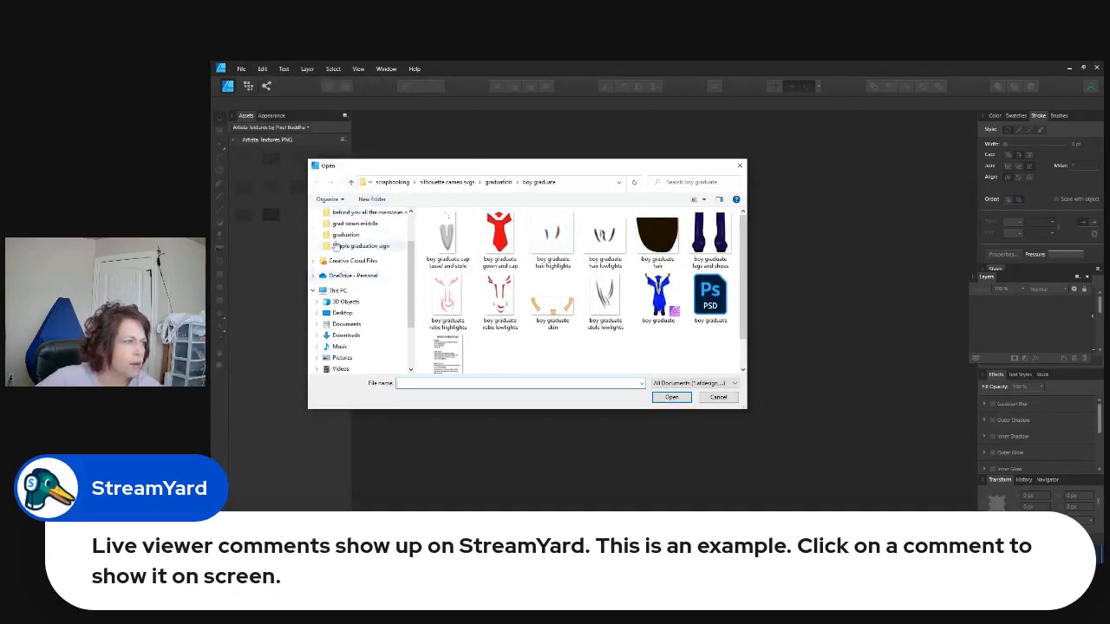
click(353, 237)
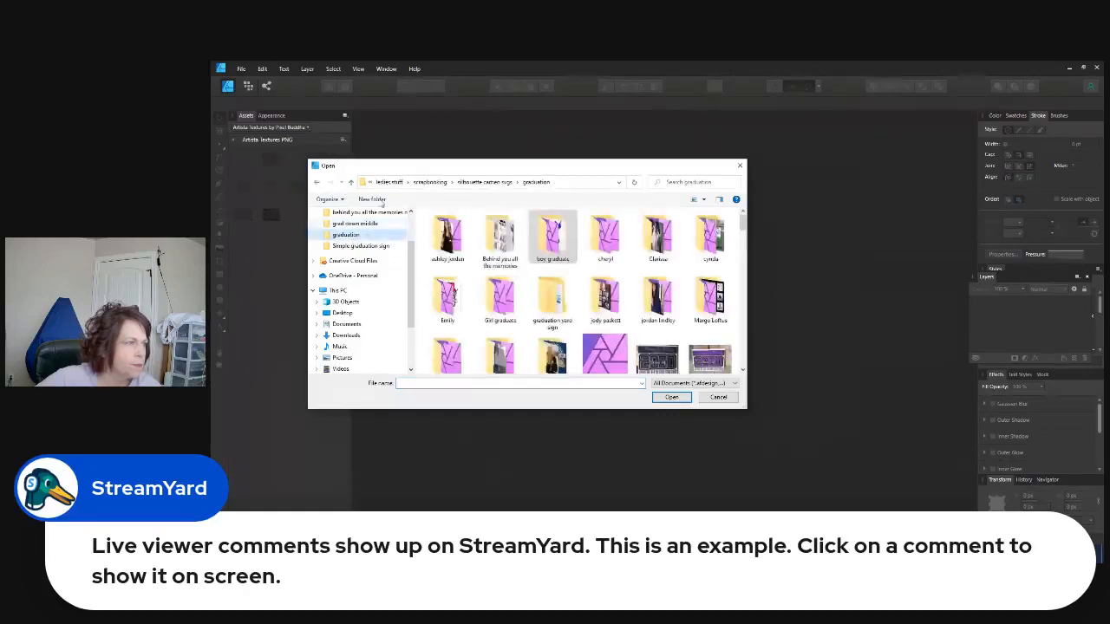
double_click(552, 299)
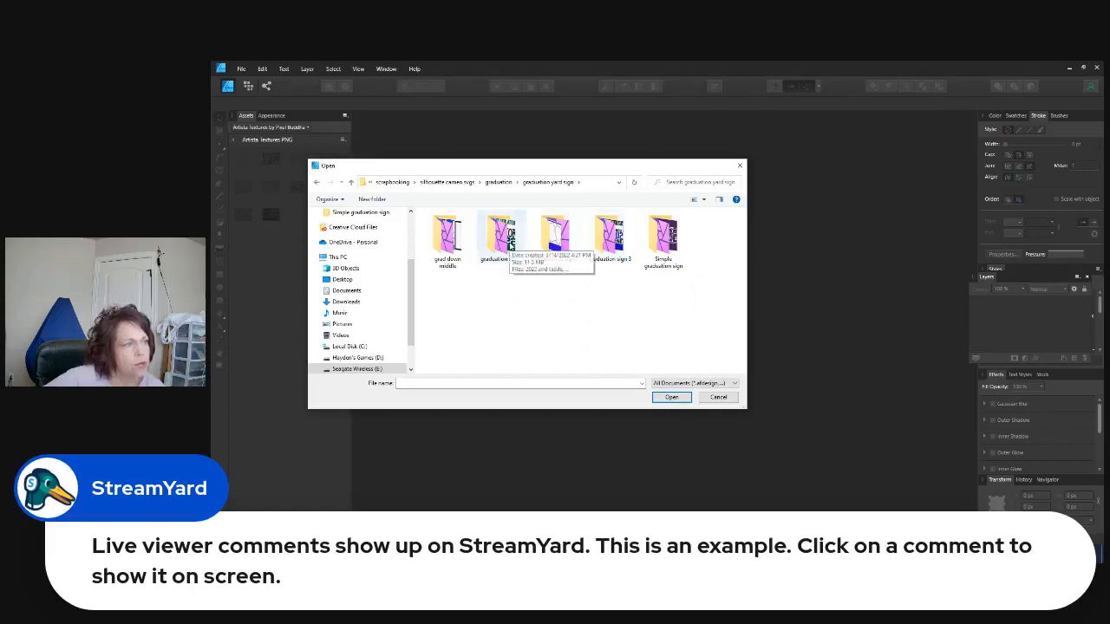
double_click(501, 251)
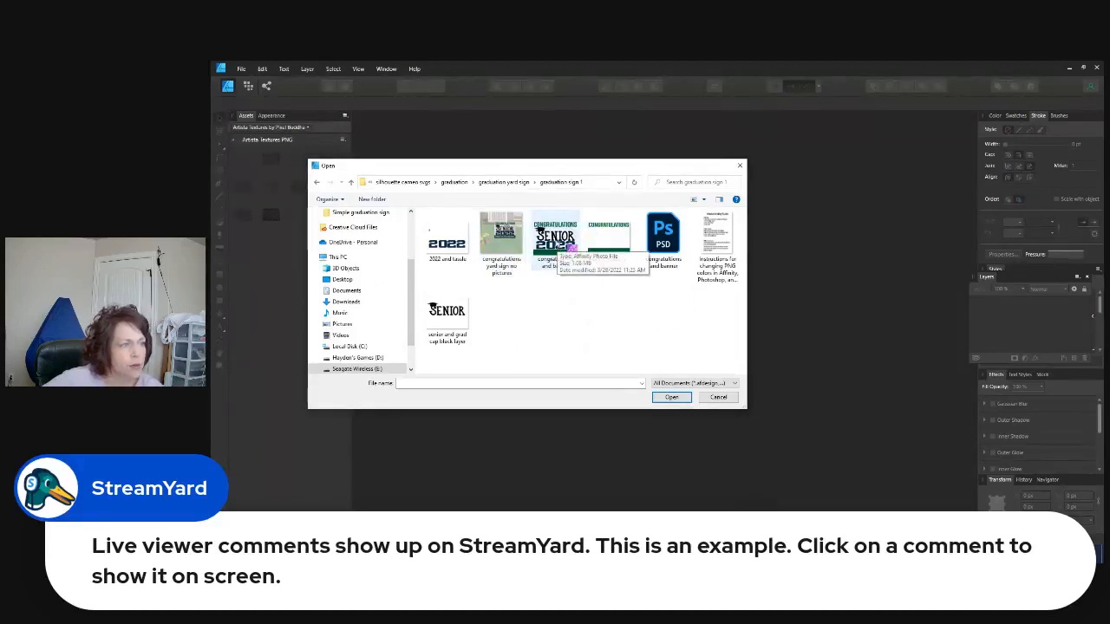
double_click(558, 245)
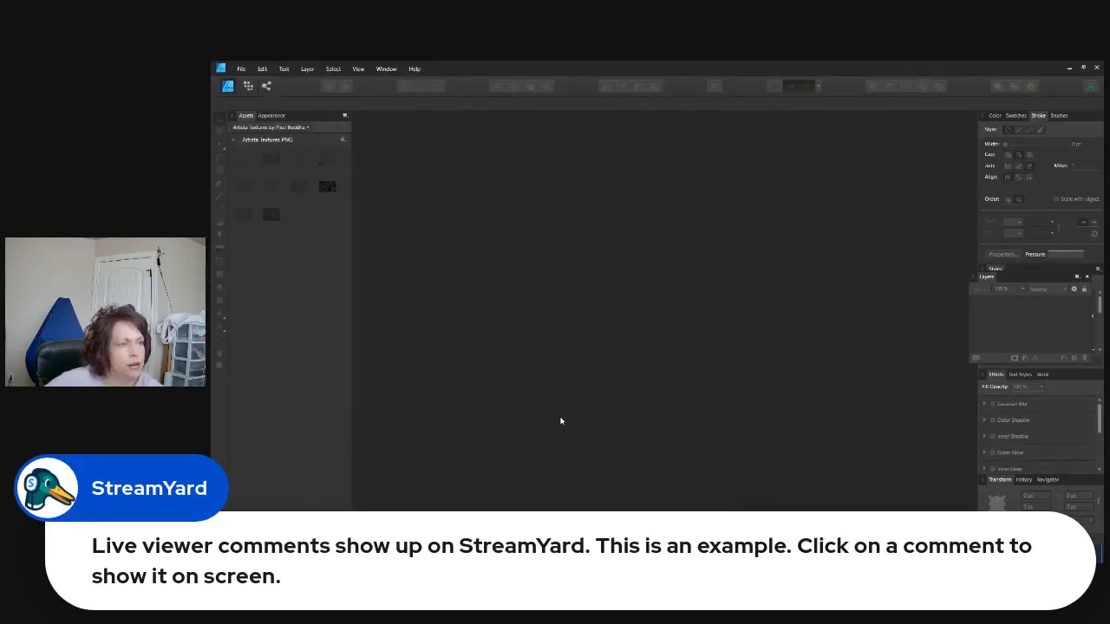
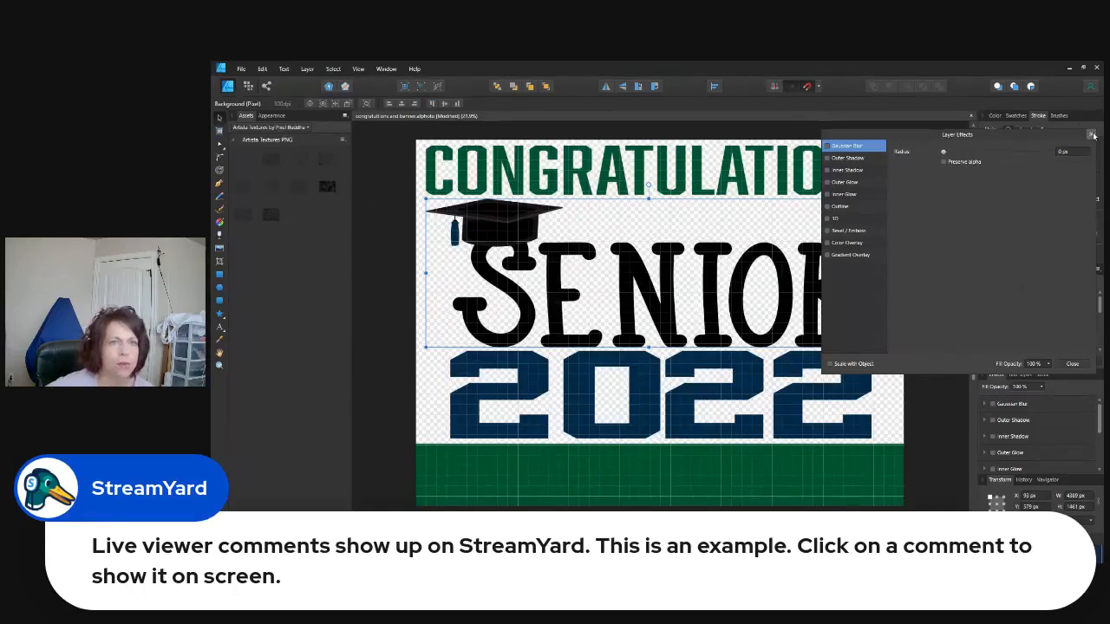
Enable a Color Overlay layer effect on the Congratulations and banner layer and show its settings.
click(1091, 134)
click(1078, 333)
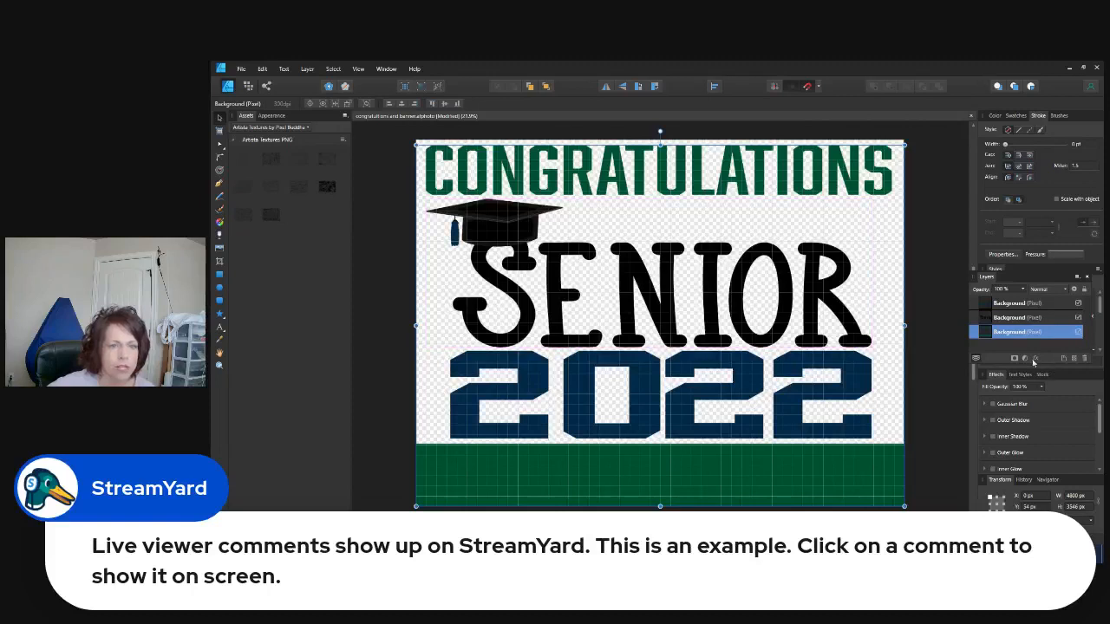
click(1035, 359)
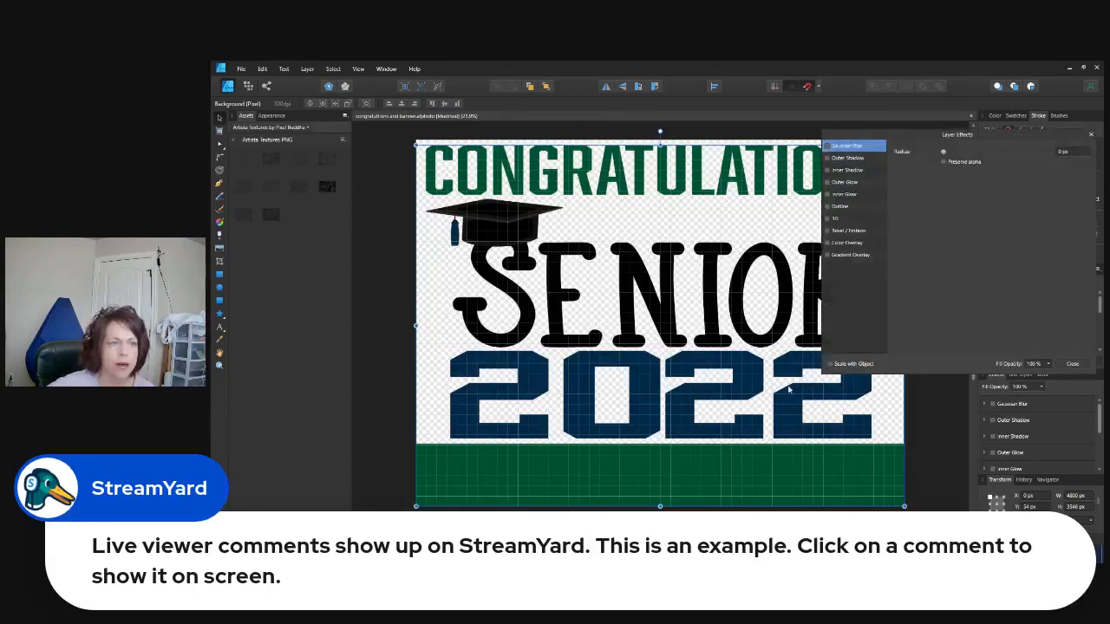
click(1091, 133)
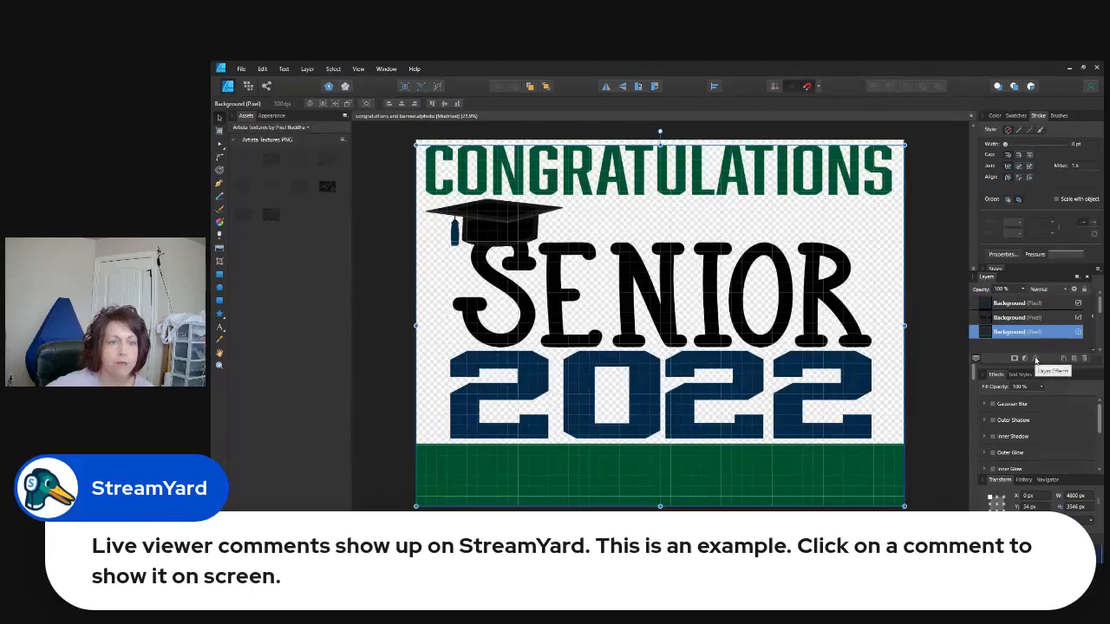
click(1035, 361)
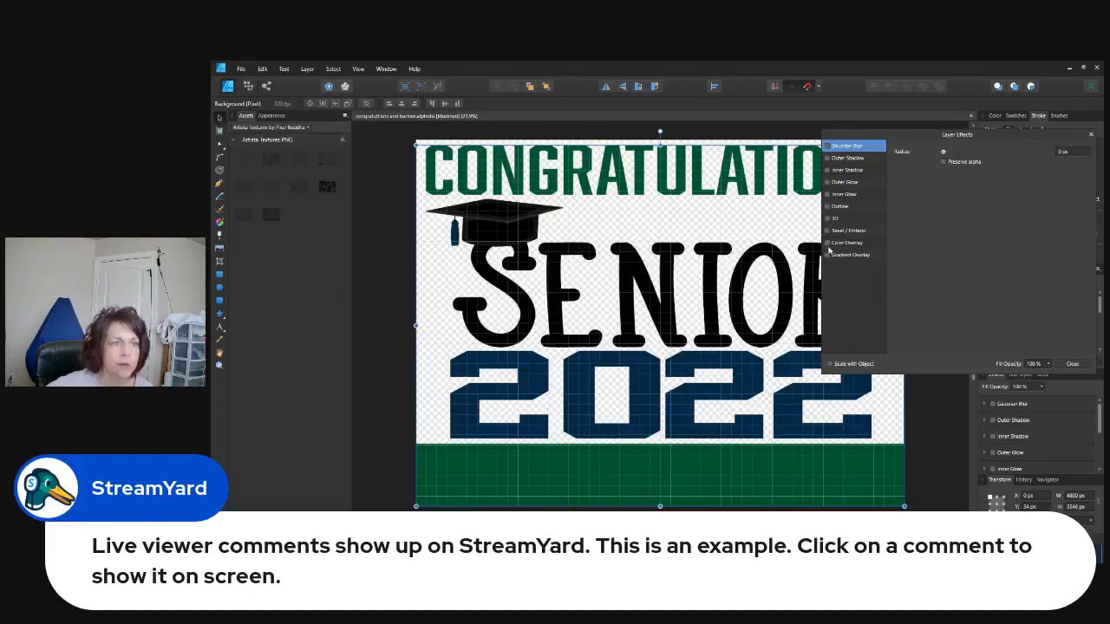
click(828, 242)
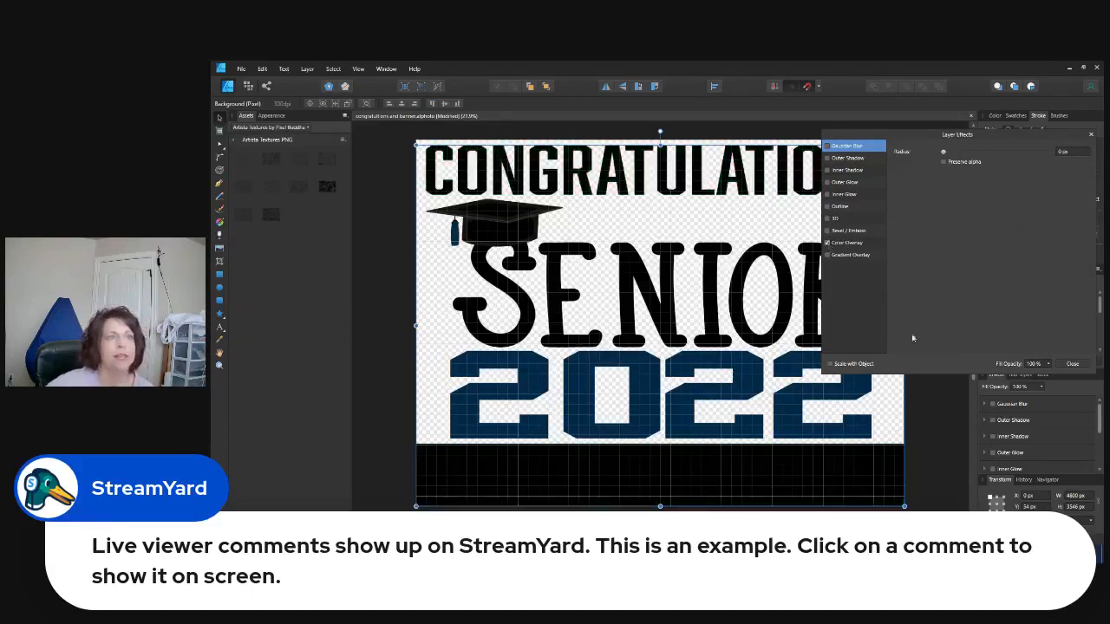
click(846, 244)
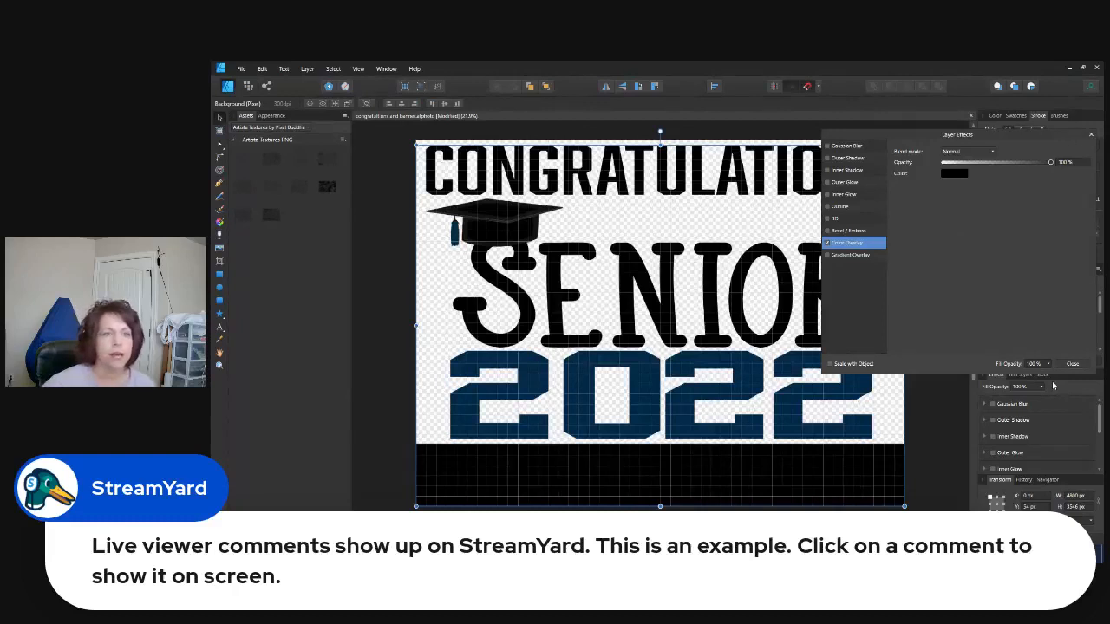
Set the Color Overlay of the Congratulations and banner layer to a dark red-orange and close the layer effects.
click(957, 173)
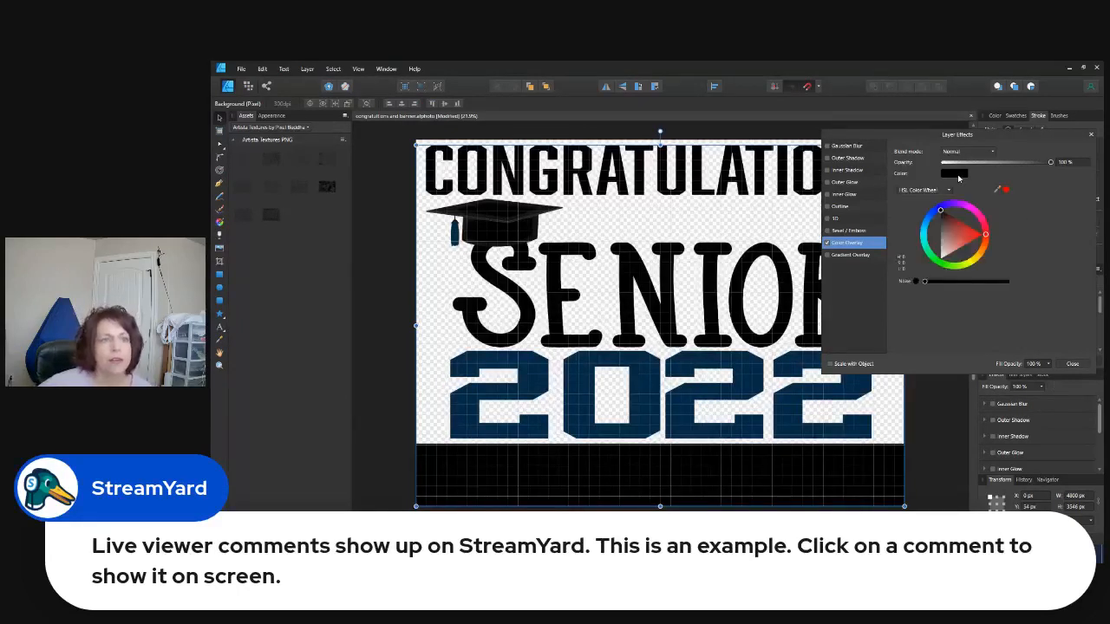
click(987, 234)
click(990, 236)
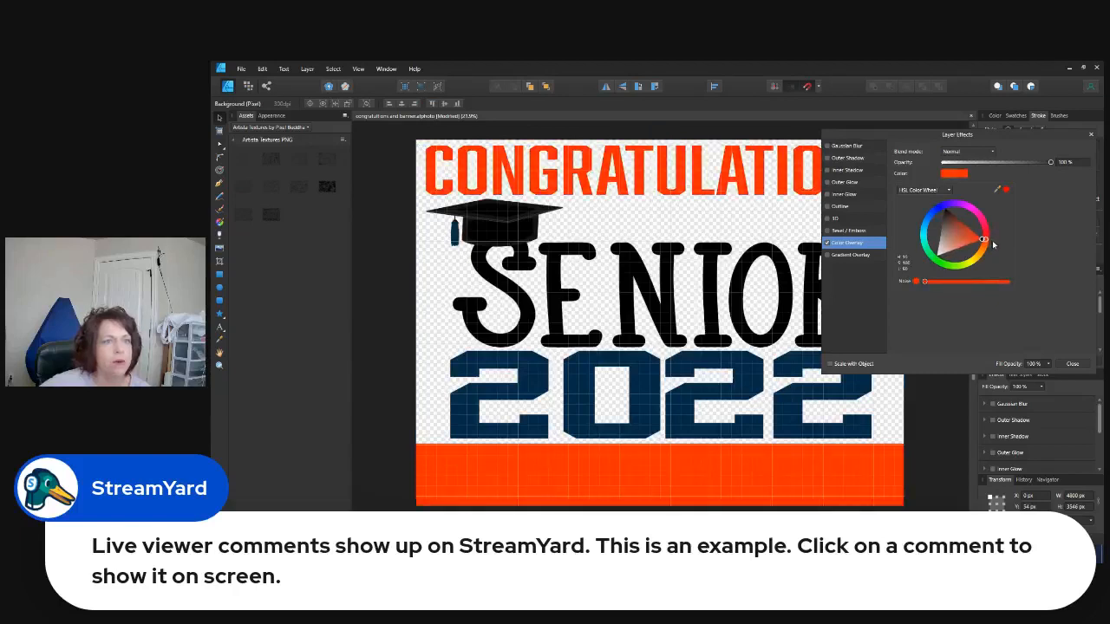
mouse_move(979, 237)
mouse_down()
mouse_move(967, 241)
mouse_move(971, 232)
mouse_up()
click(1087, 368)
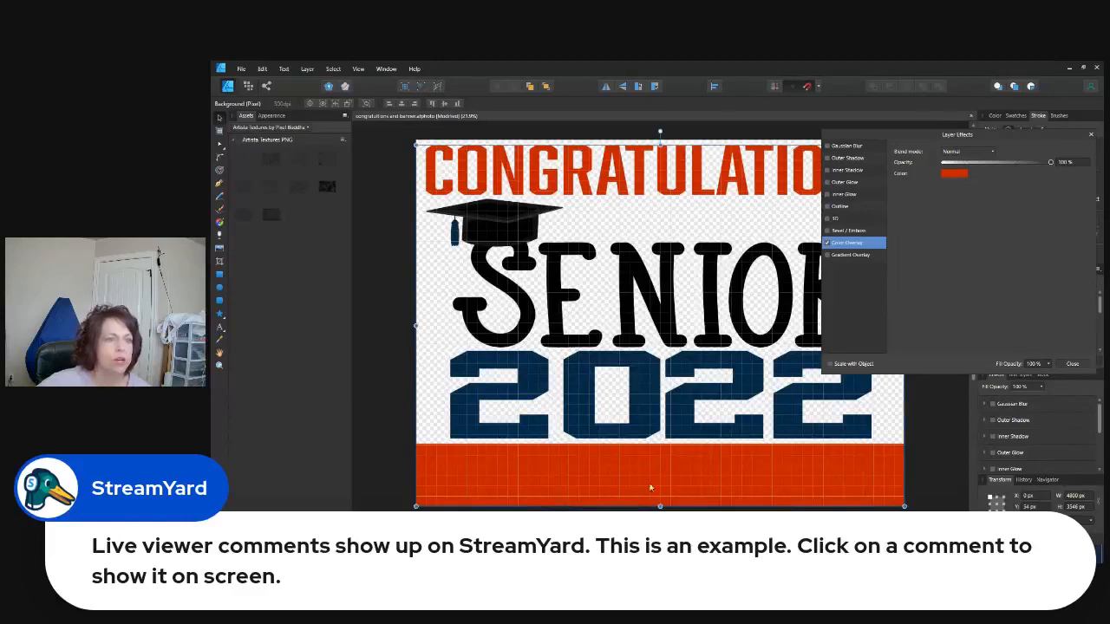
click(1091, 134)
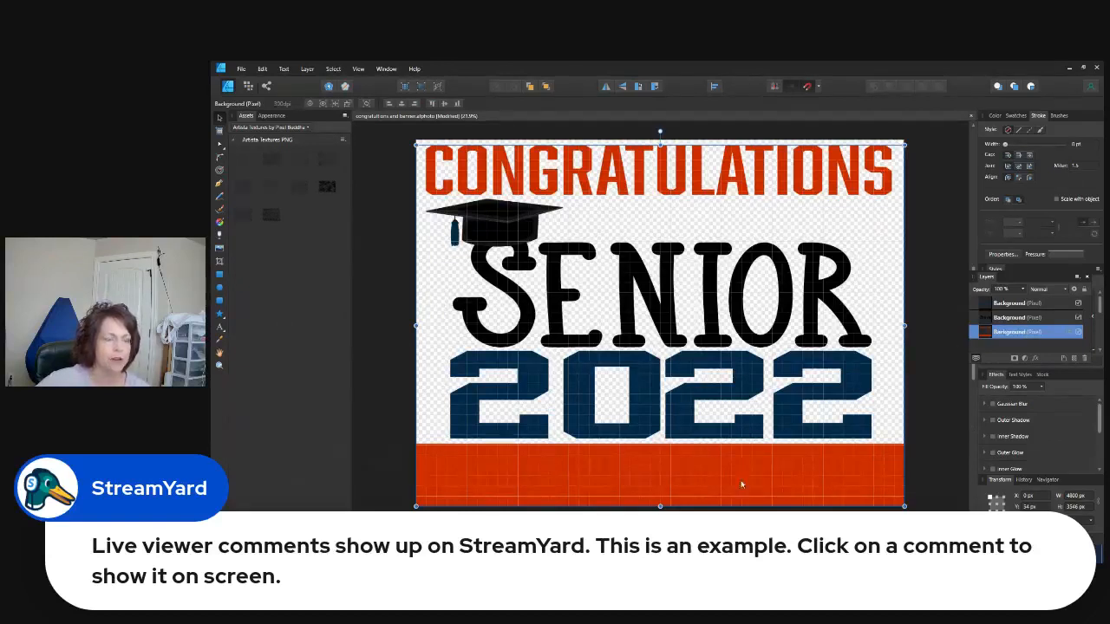
Try moving the 2022 and tassel layer sideways on the sign, and undo the move.
click(1028, 303)
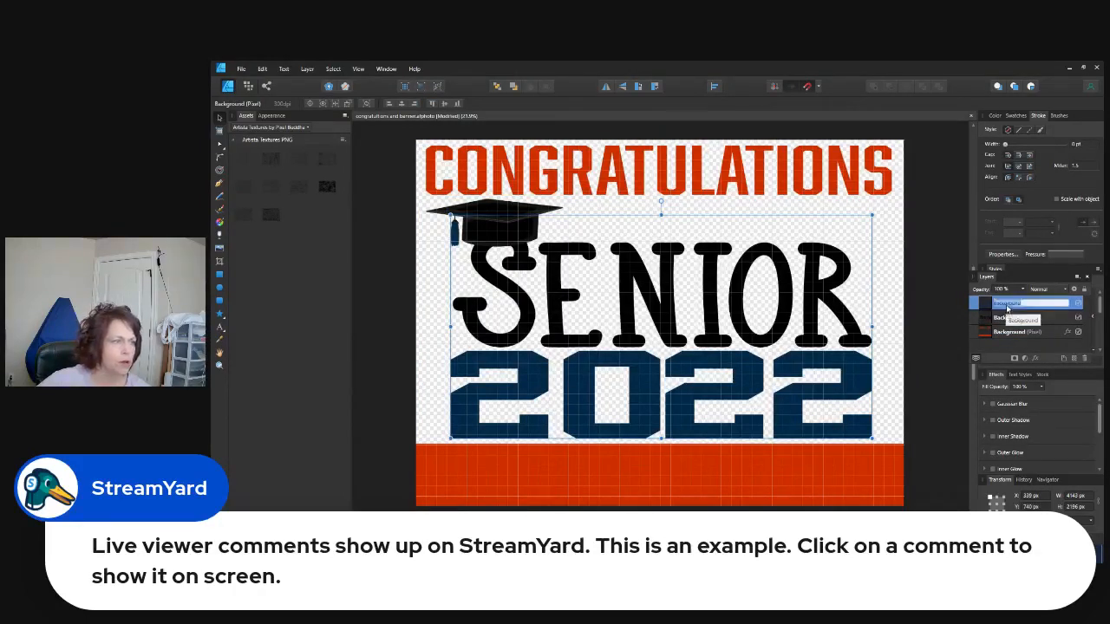
drag(856, 383, 965, 366)
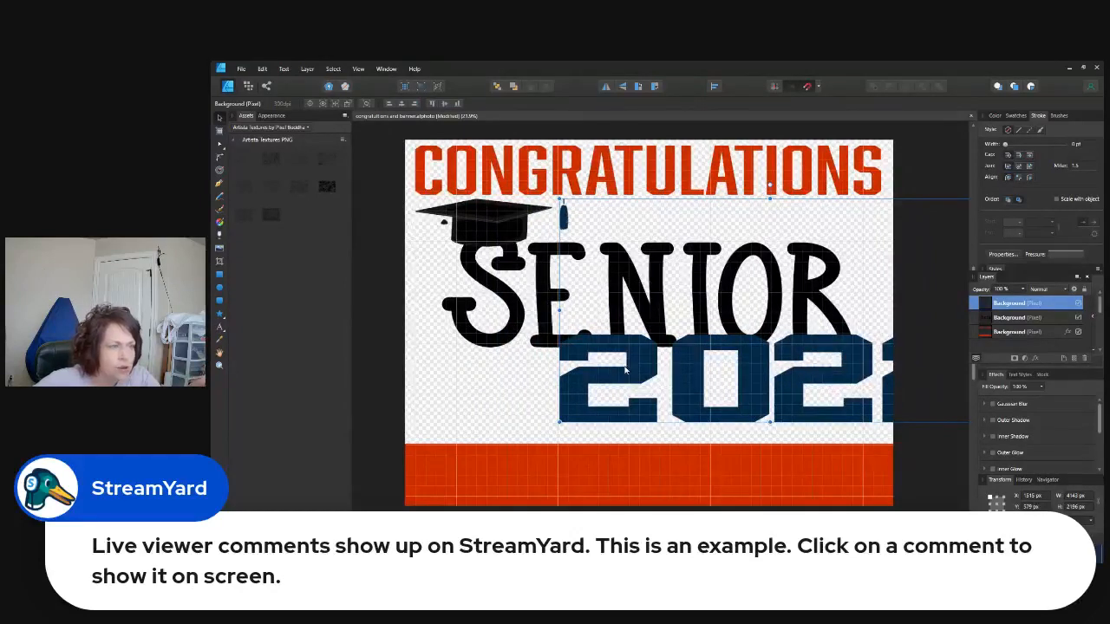
key(ctrl+z)
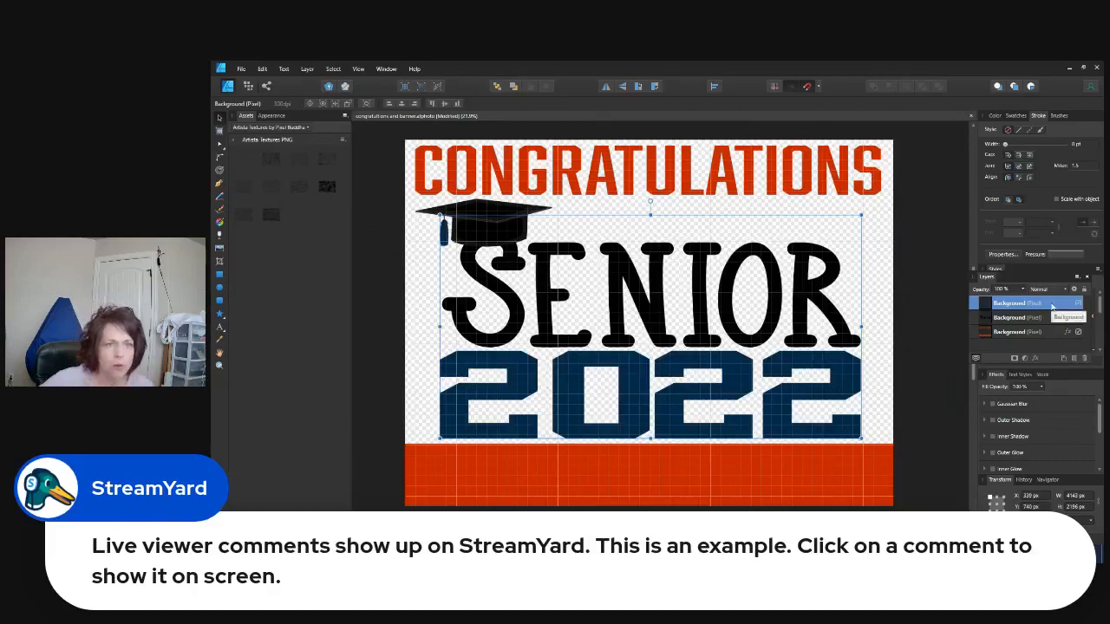
Apply a golden orange Color Overlay to the 2022 and tassel layer and close the layer effects.
click(1036, 359)
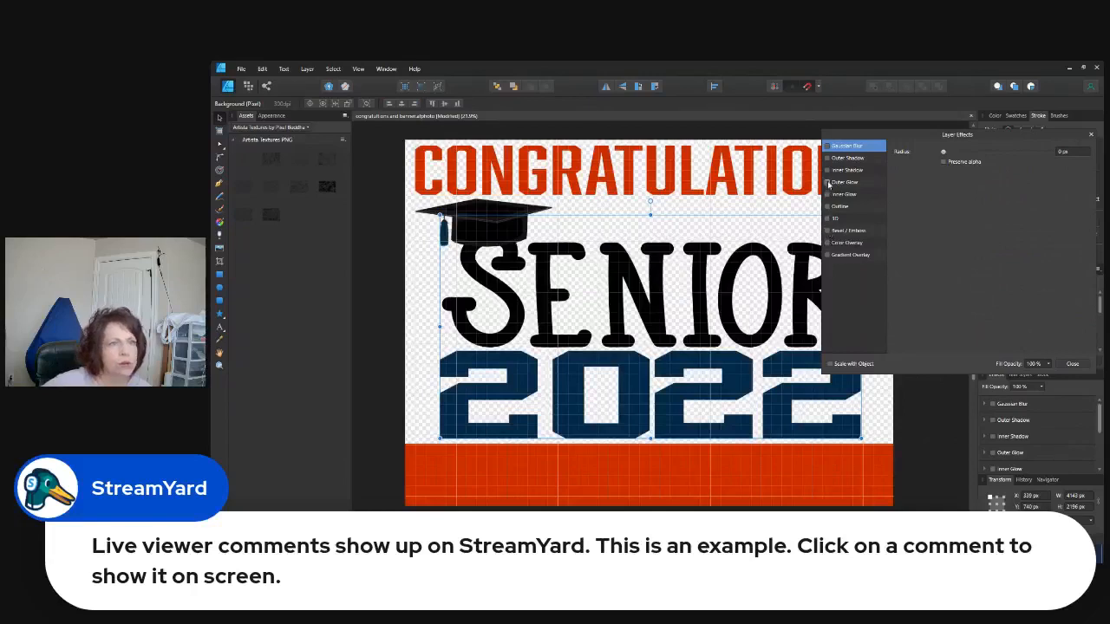
click(826, 244)
click(850, 243)
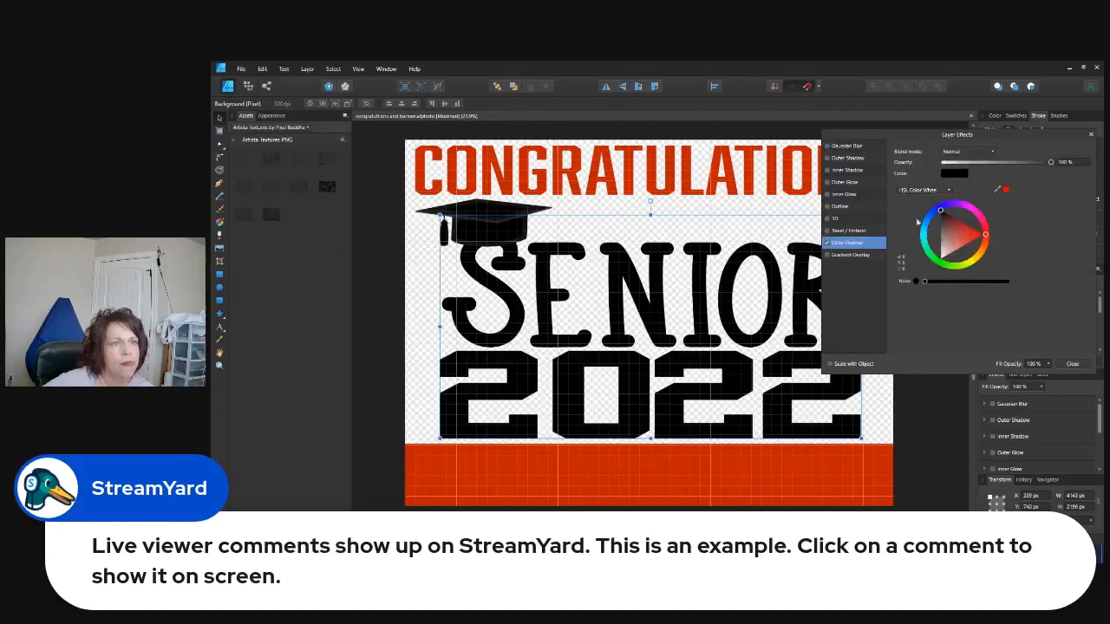
drag(978, 260, 985, 260)
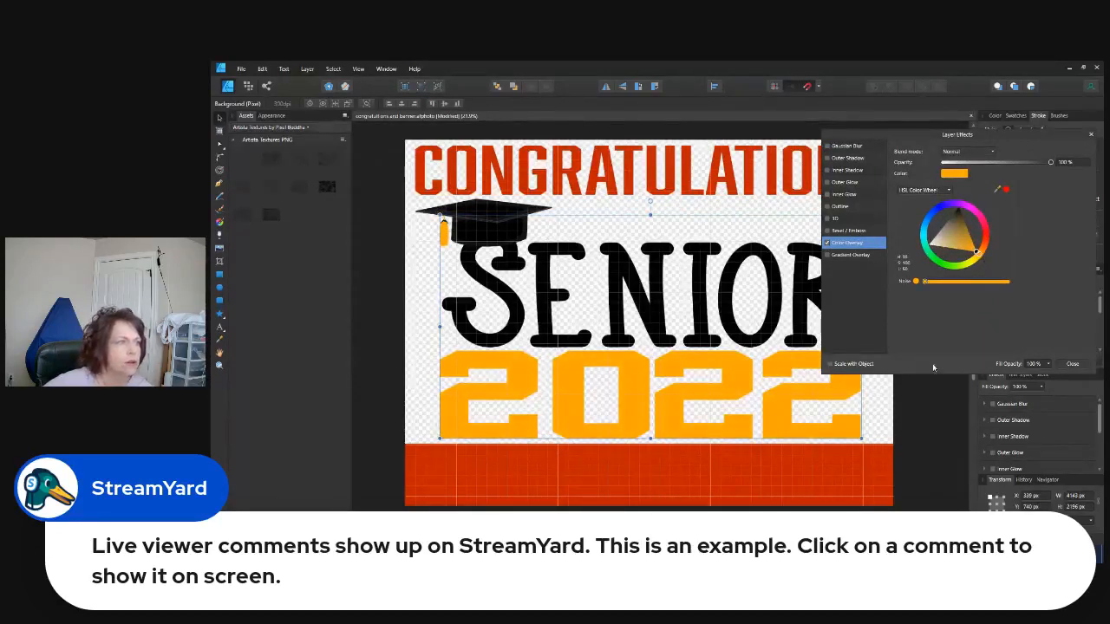
click(1063, 365)
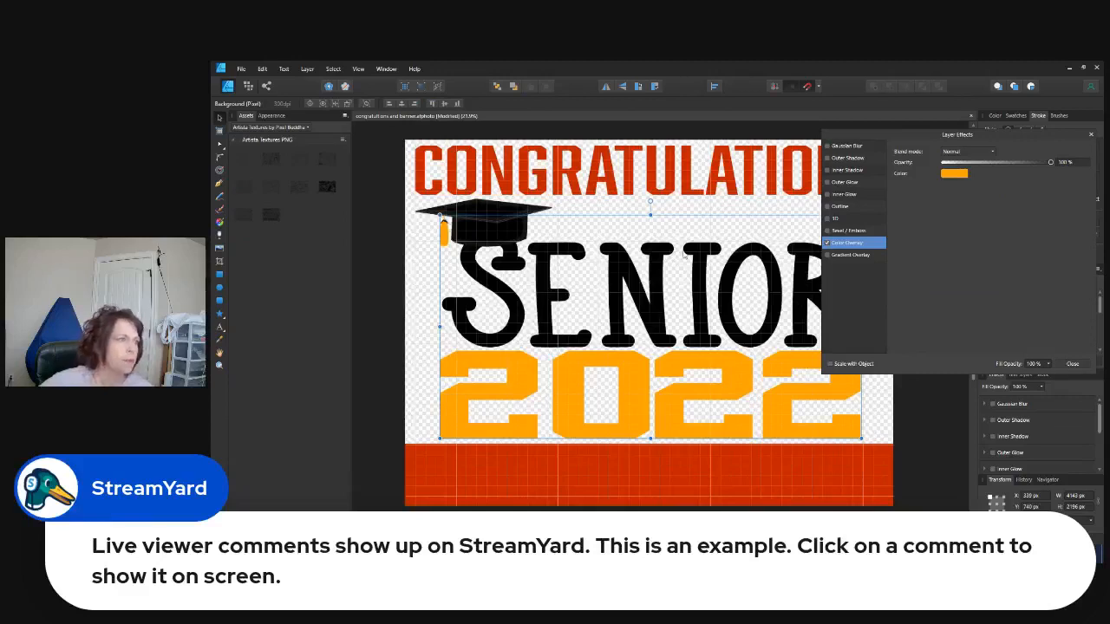
click(1074, 364)
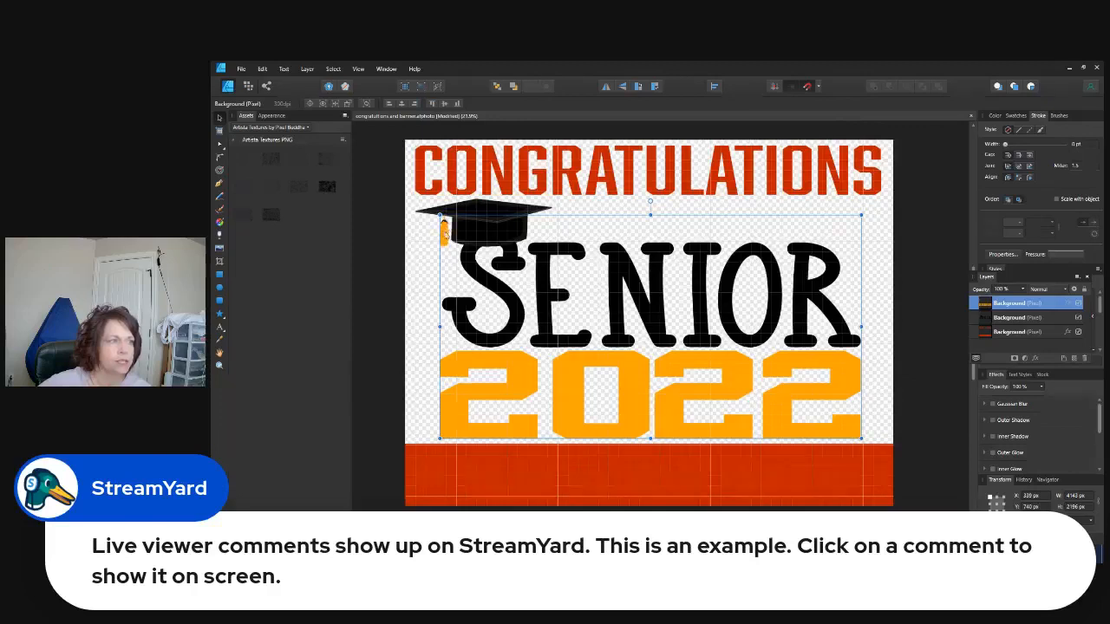
Reorder the layers so the 2022 and tassel layer sits directly below the Senior and graduation cap layer.
click(543, 250)
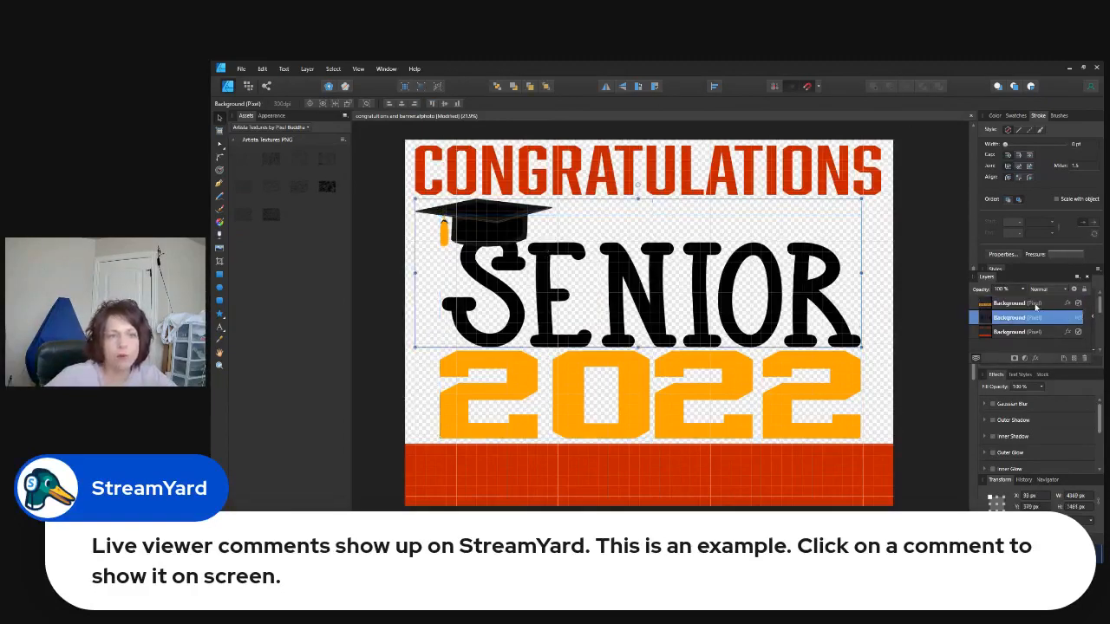
drag(1034, 317, 1036, 331)
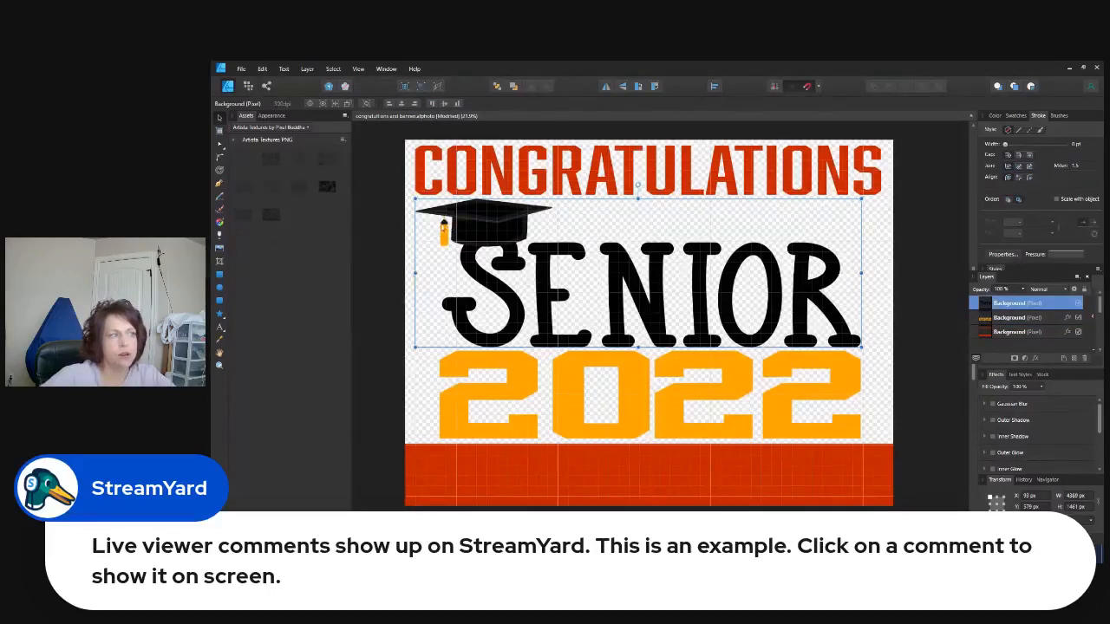
drag(1047, 305, 1050, 297)
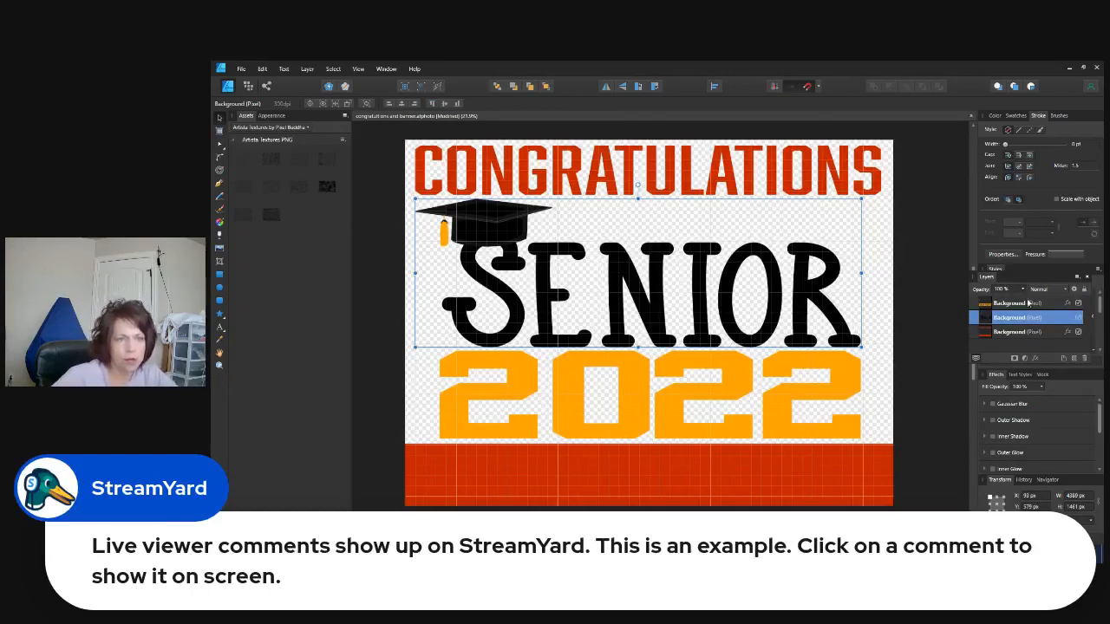
click(1030, 303)
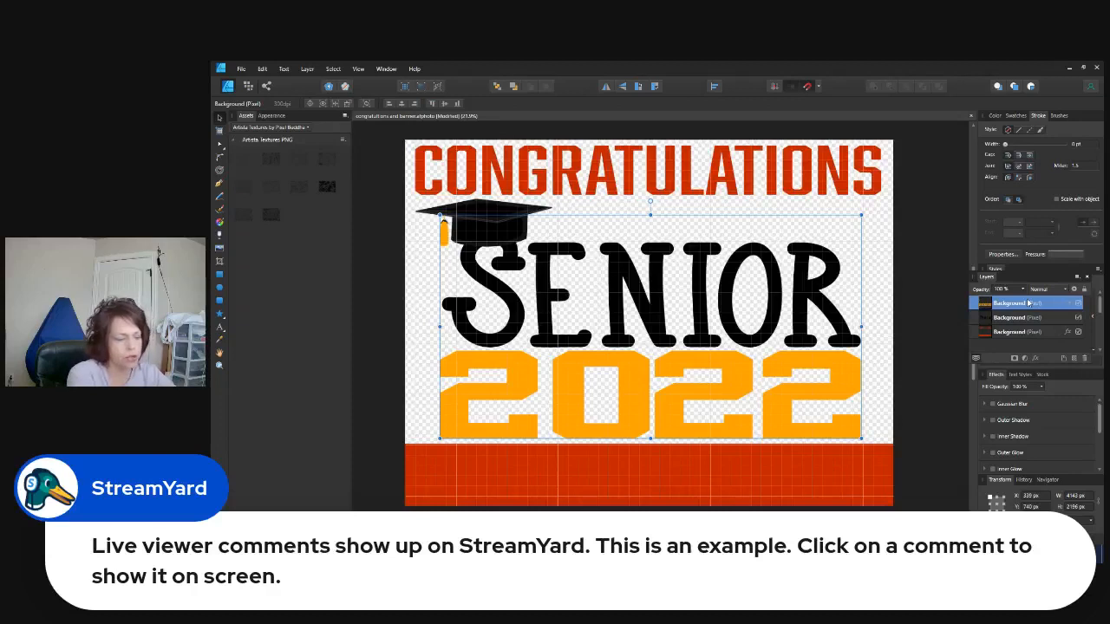
key(ctrl+[)
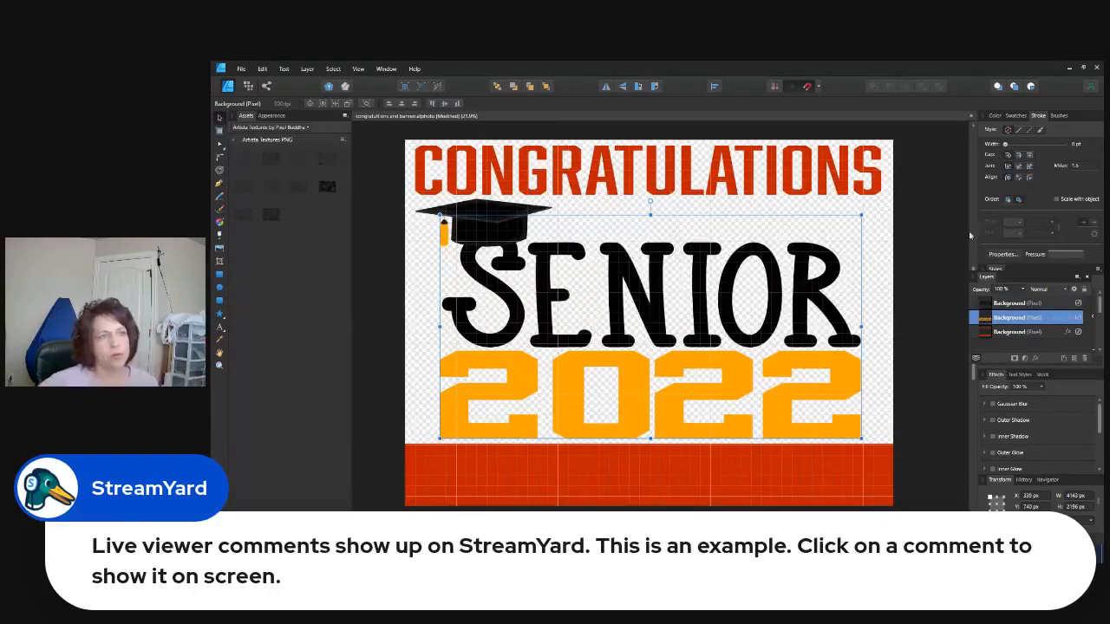
Change the Color Overlay of the Congratulations and banner layer to dark navy blue and close the layer effects.
click(841, 194)
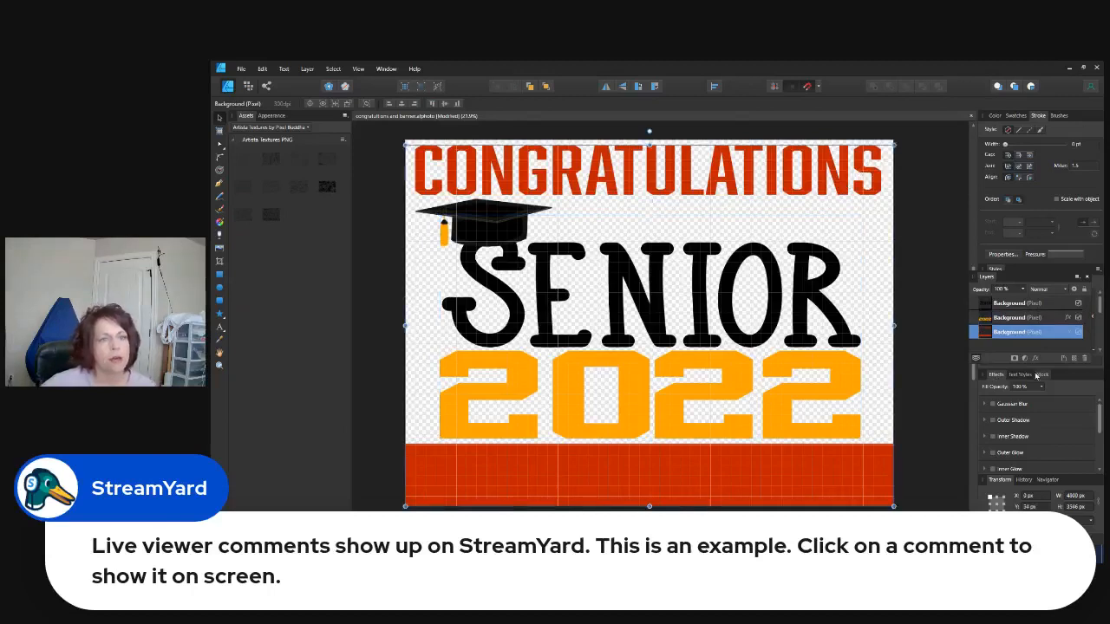
click(1072, 332)
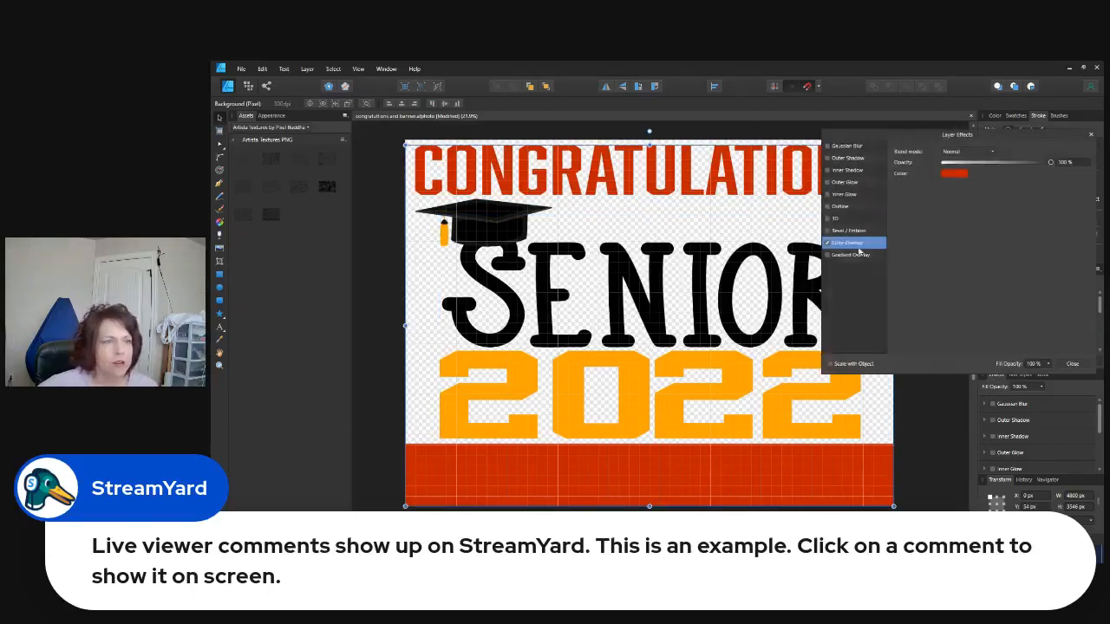
click(954, 173)
click(942, 207)
click(943, 239)
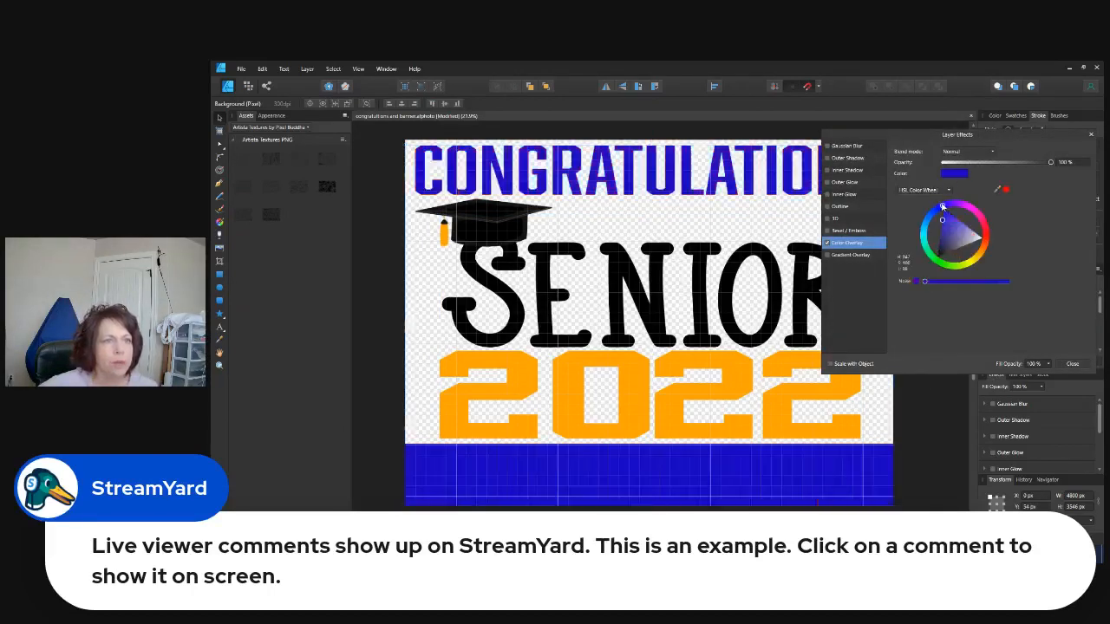
drag(943, 240, 941, 236)
click(1073, 367)
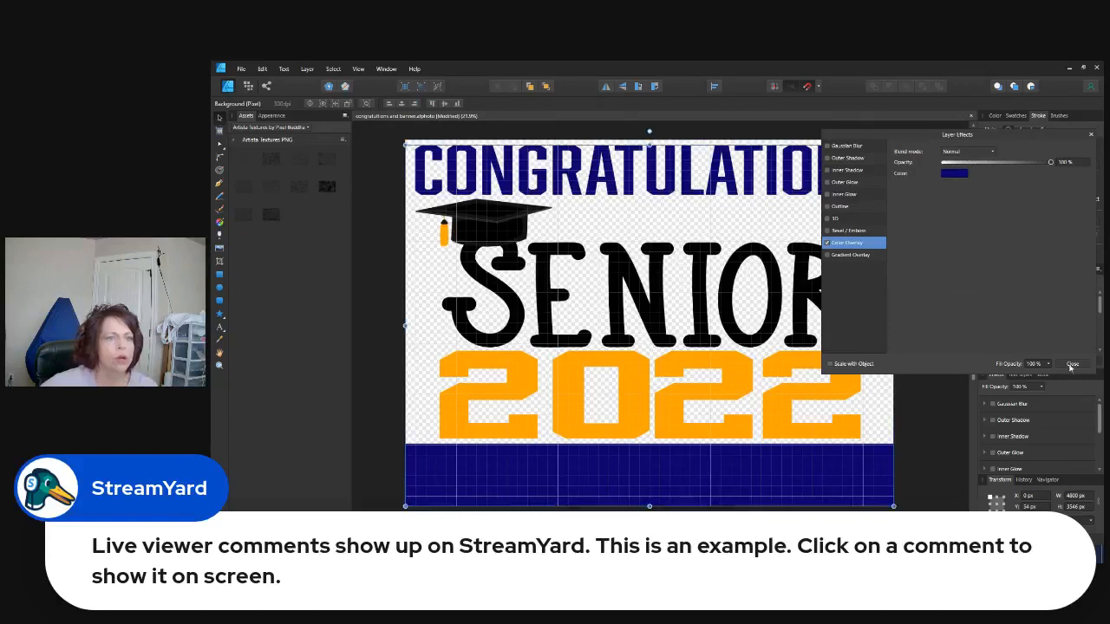
Add the graduate's first name as artistic text above Senior and enlarge it to about 2300 px wide.
click(1072, 364)
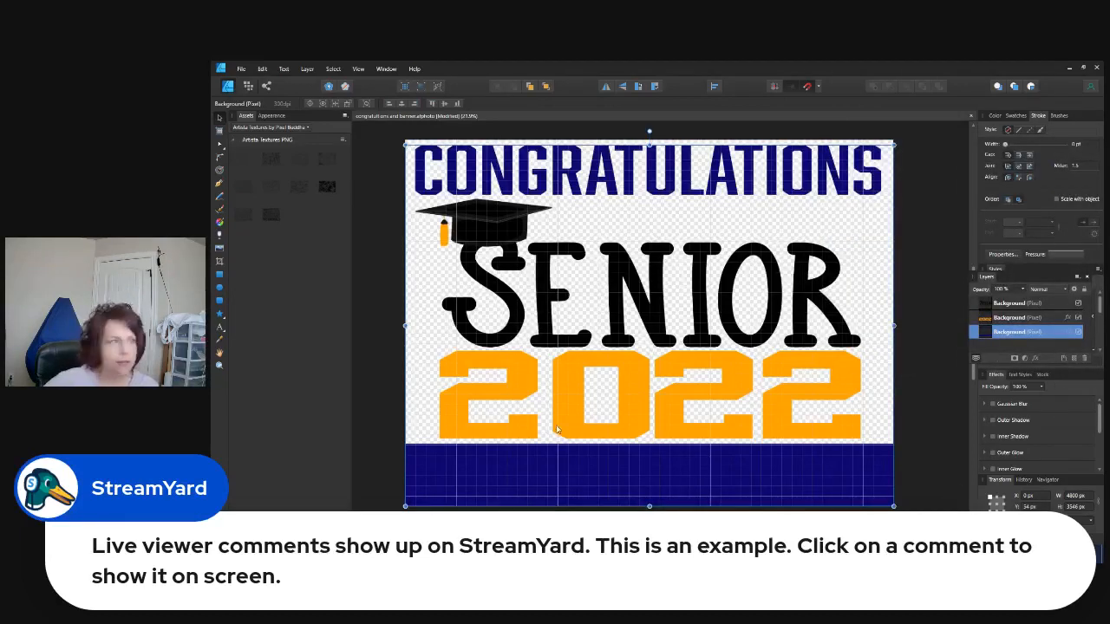
click(219, 327)
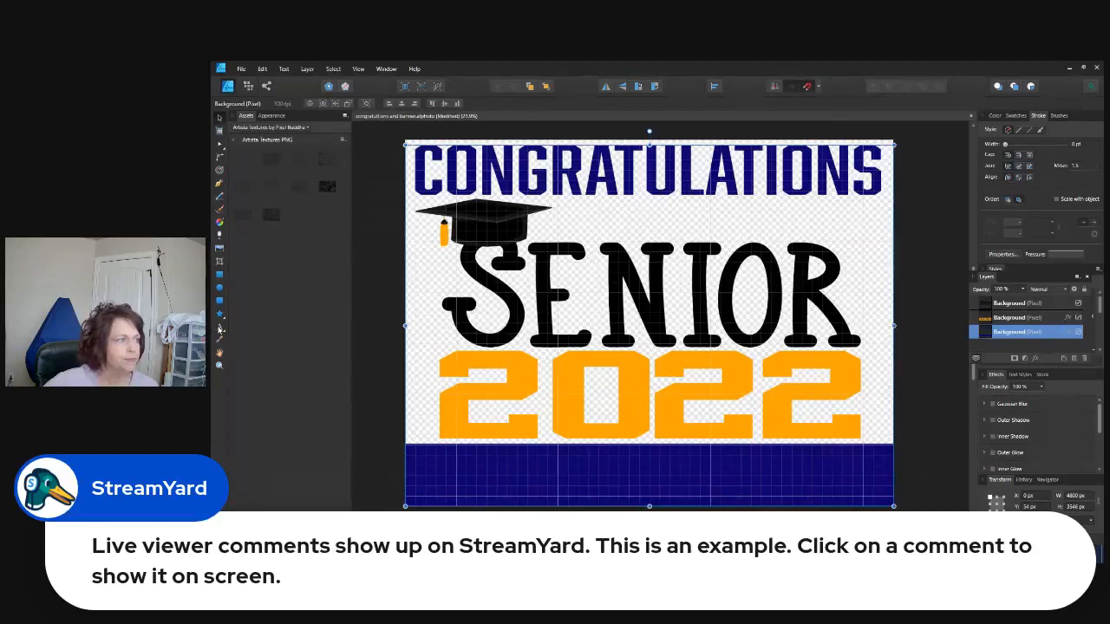
click(582, 222)
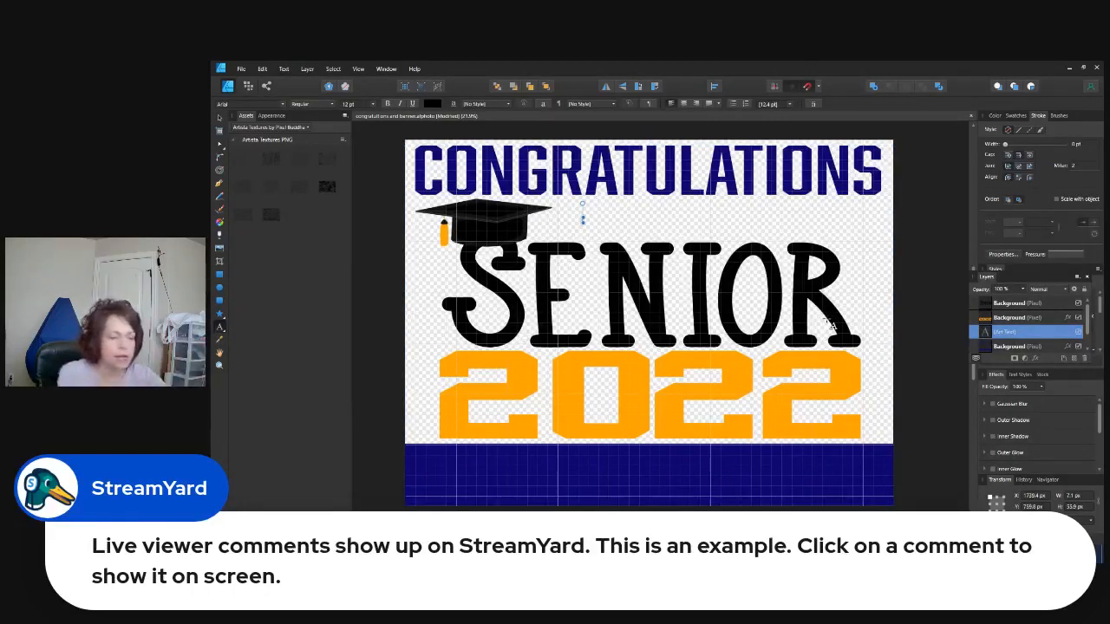
text(Casey)
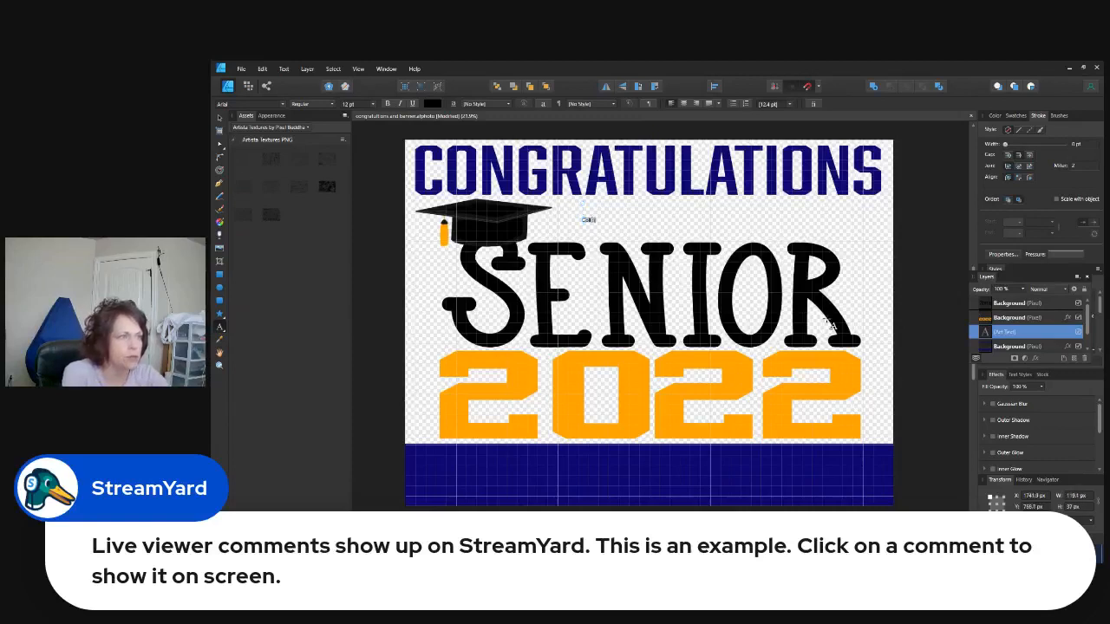
key(Escape)
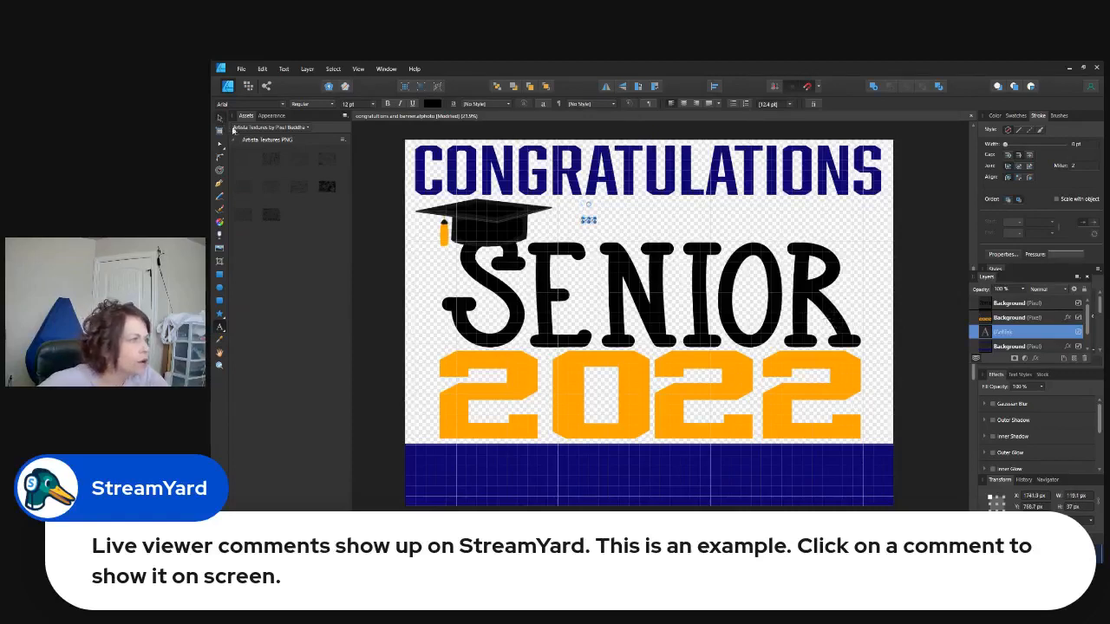
drag(597, 222, 798, 228)
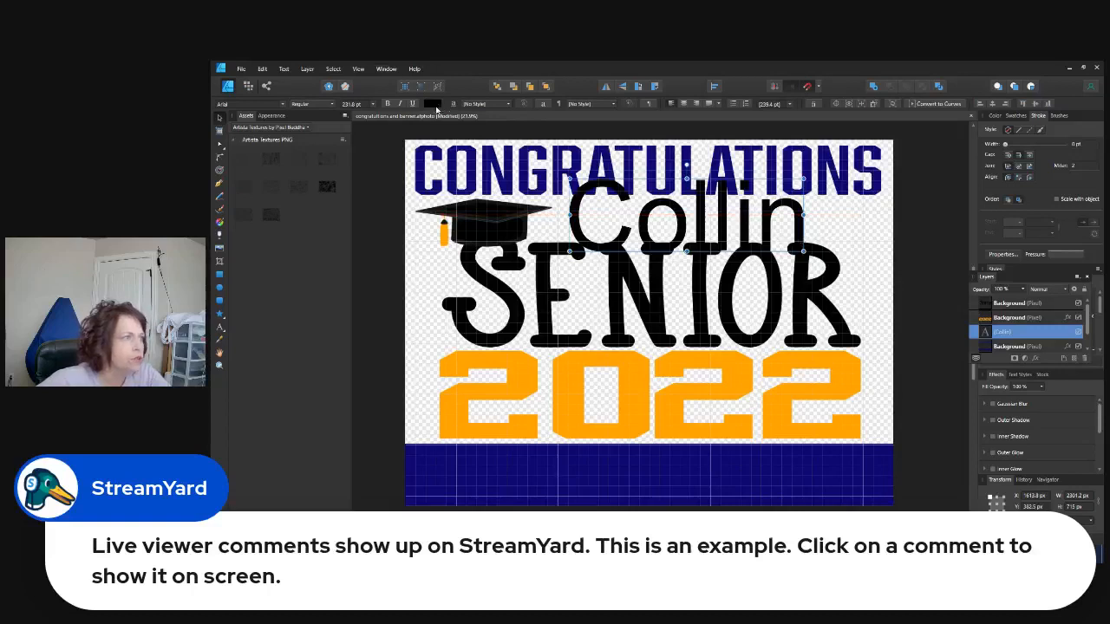
Recolor the name text golden orange by sampling the color of the 2022 lettering.
click(436, 106)
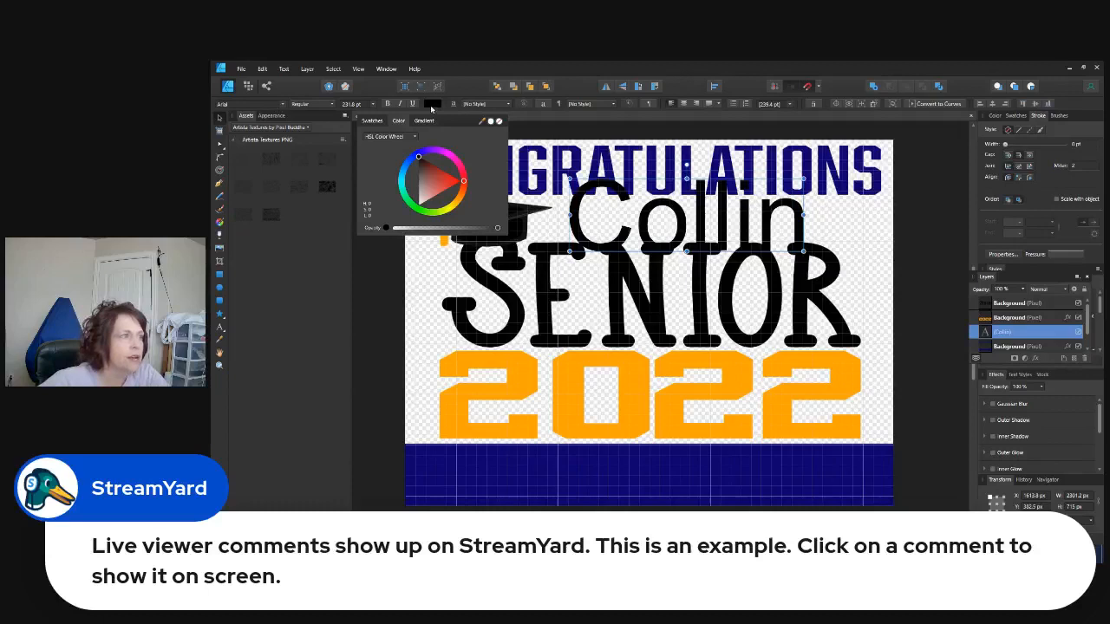
drag(483, 124, 564, 378)
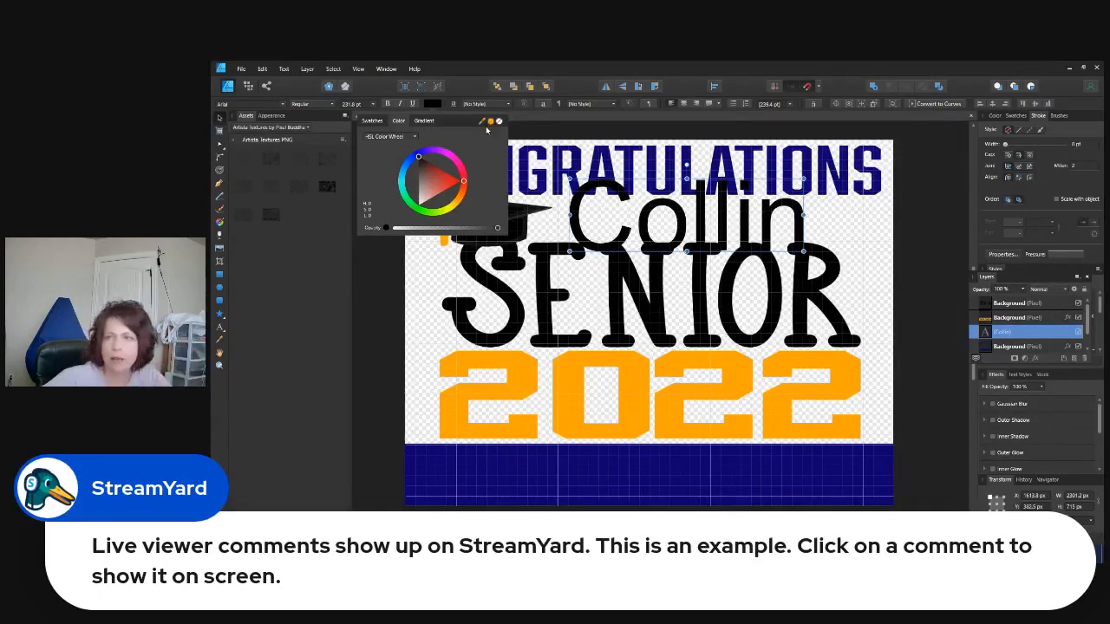
drag(490, 124, 570, 393)
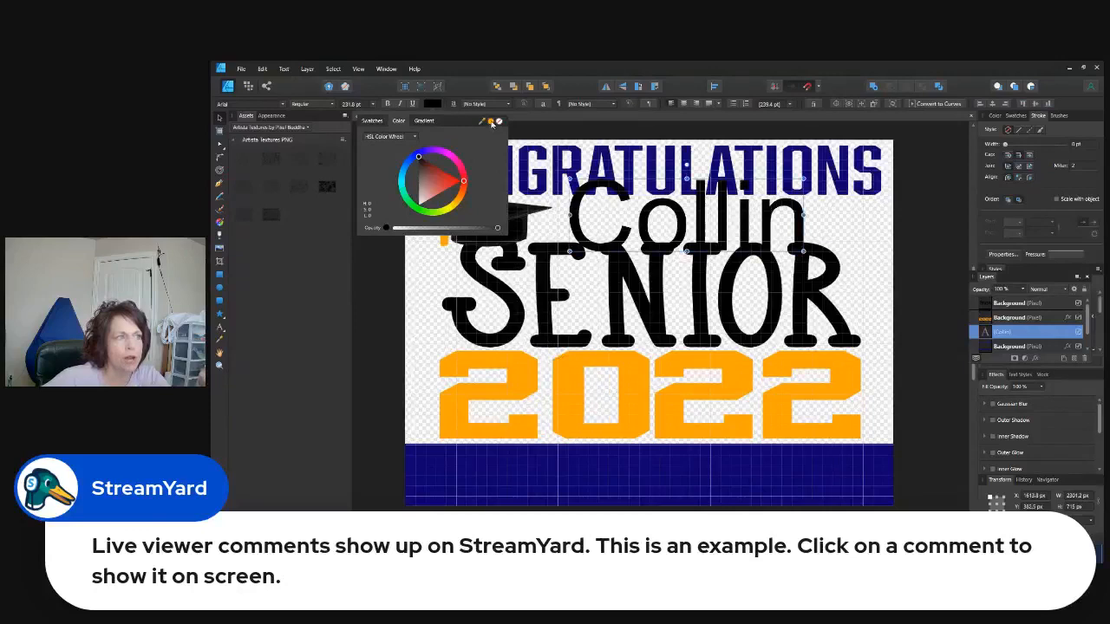
click(491, 122)
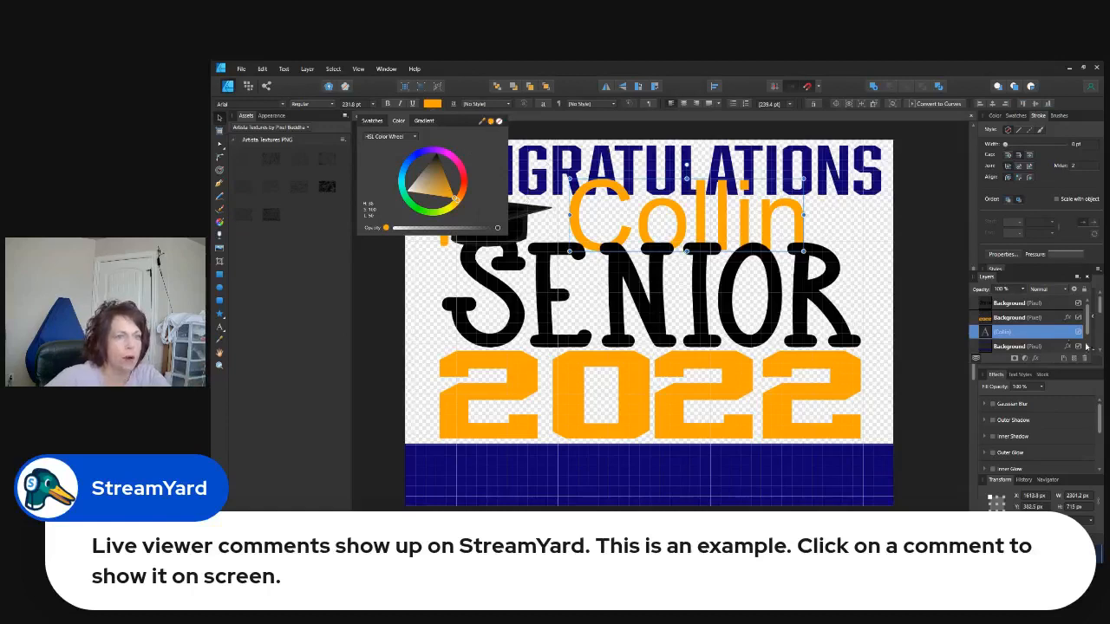
Bring the name text layer to the top of the layer stack, above the Senior and graduation cap layer.
click(1046, 335)
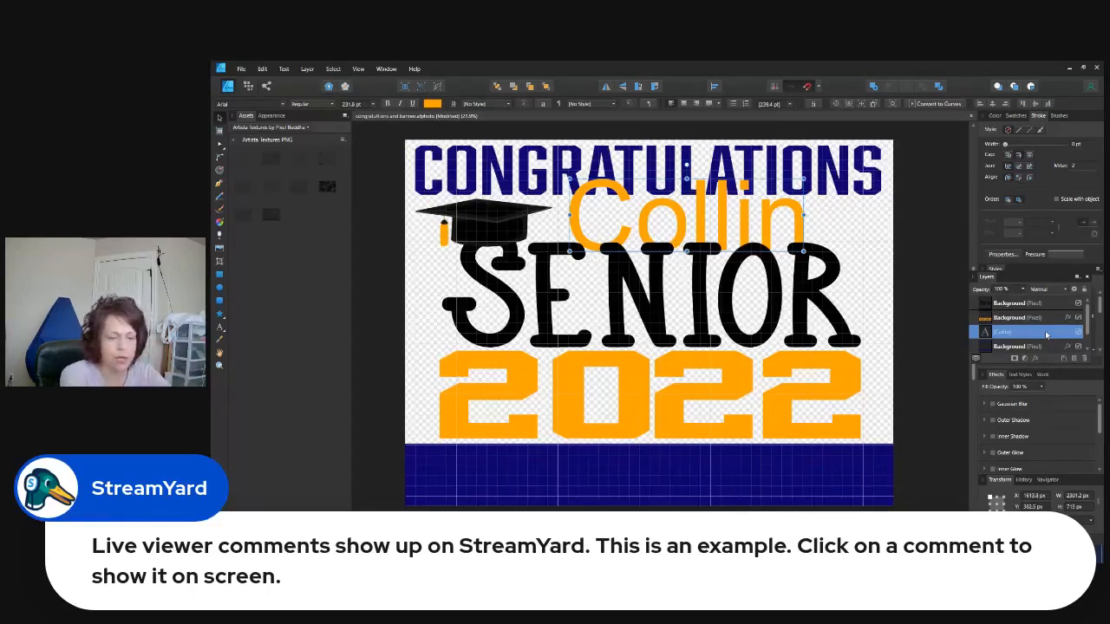
key(ctrl+bracketright)
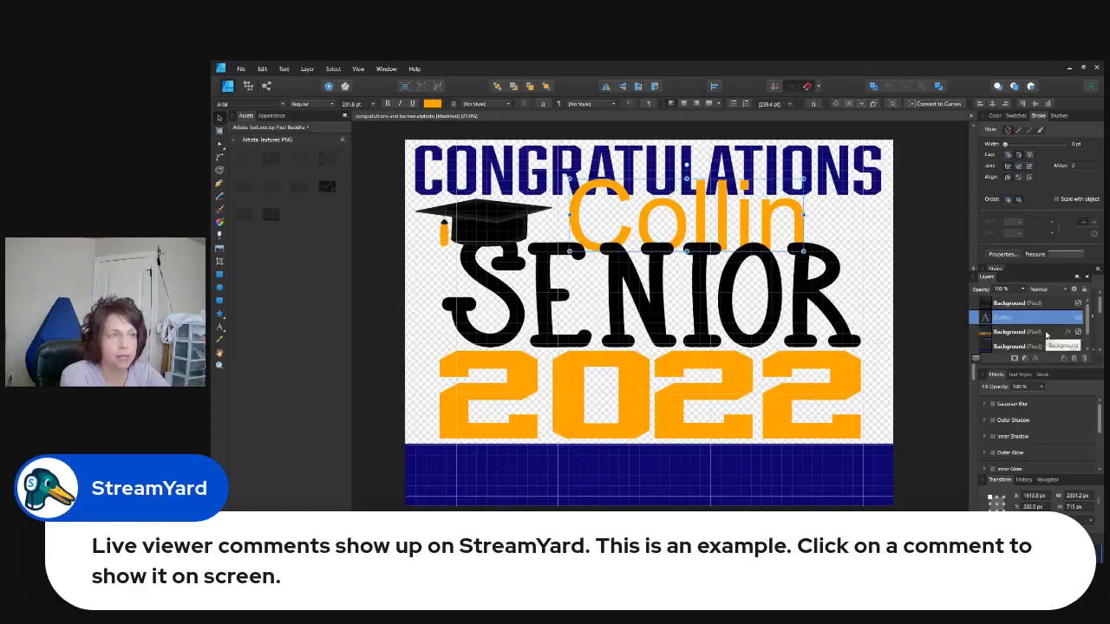
key(ctrl+bracketright)
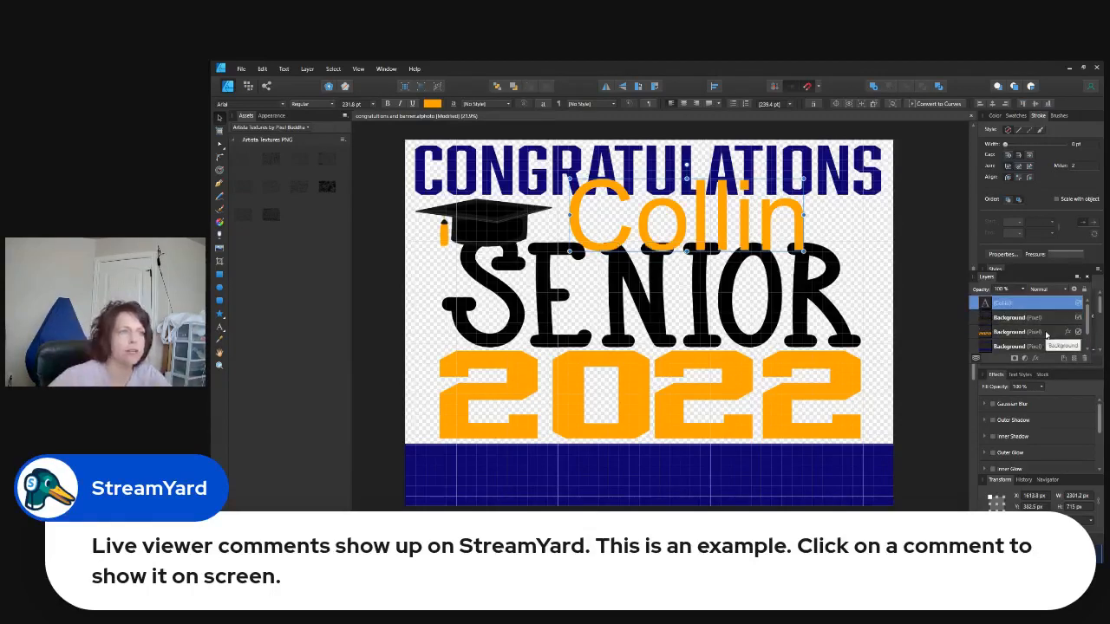
Change the name text to a handwritten script font and deselect it.
click(282, 105)
click(260, 173)
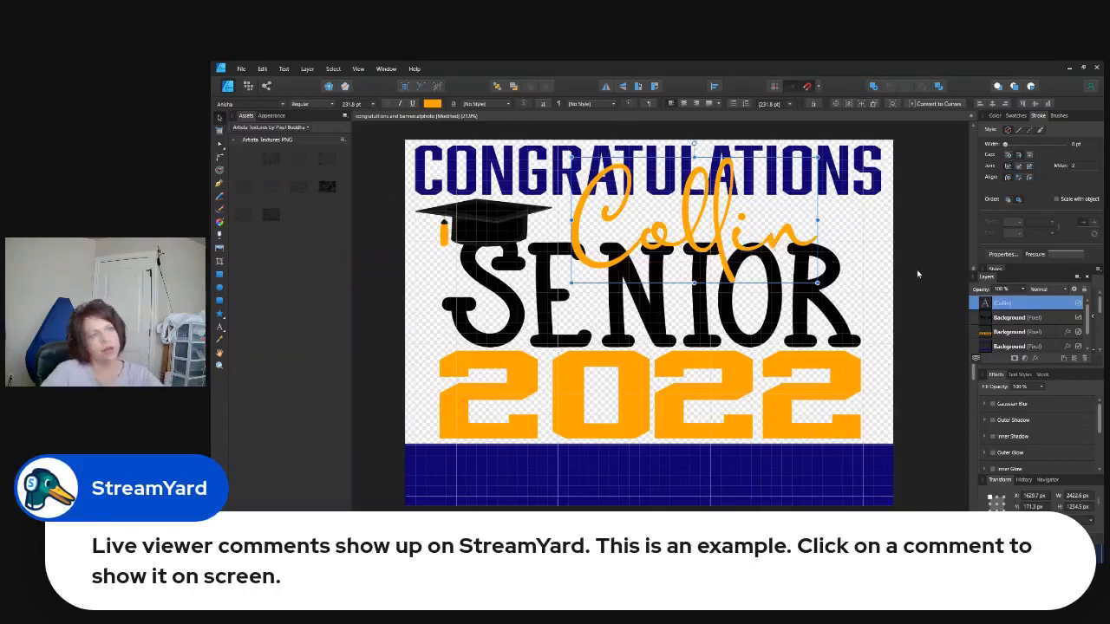
click(921, 246)
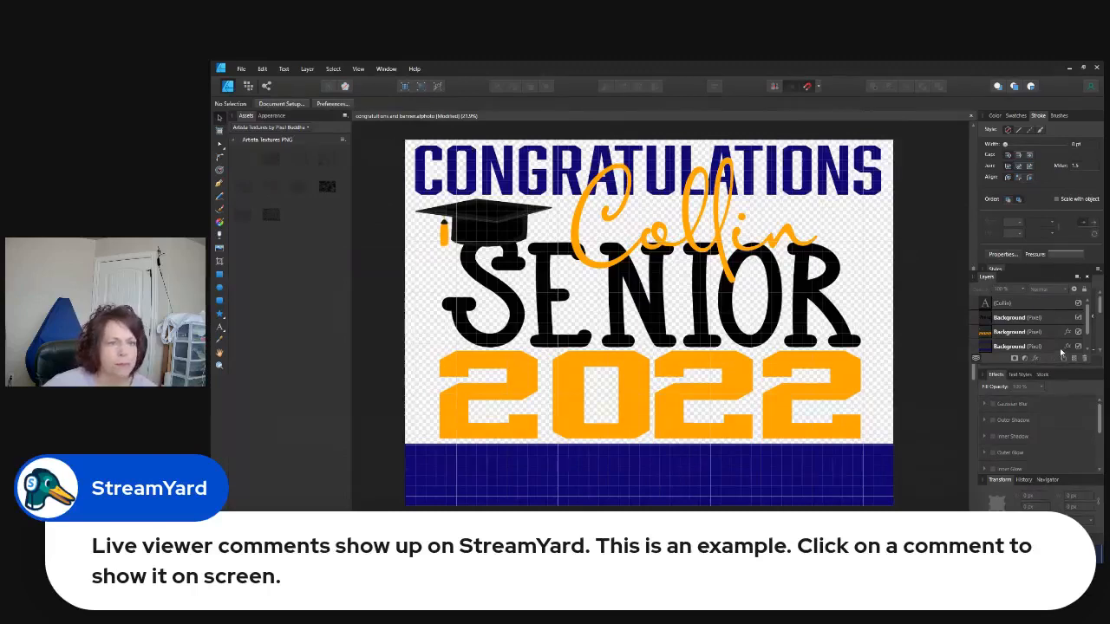
Examine the commands available for the name, banner and Senior layers for a way to merge the layers.
right_click(1029, 304)
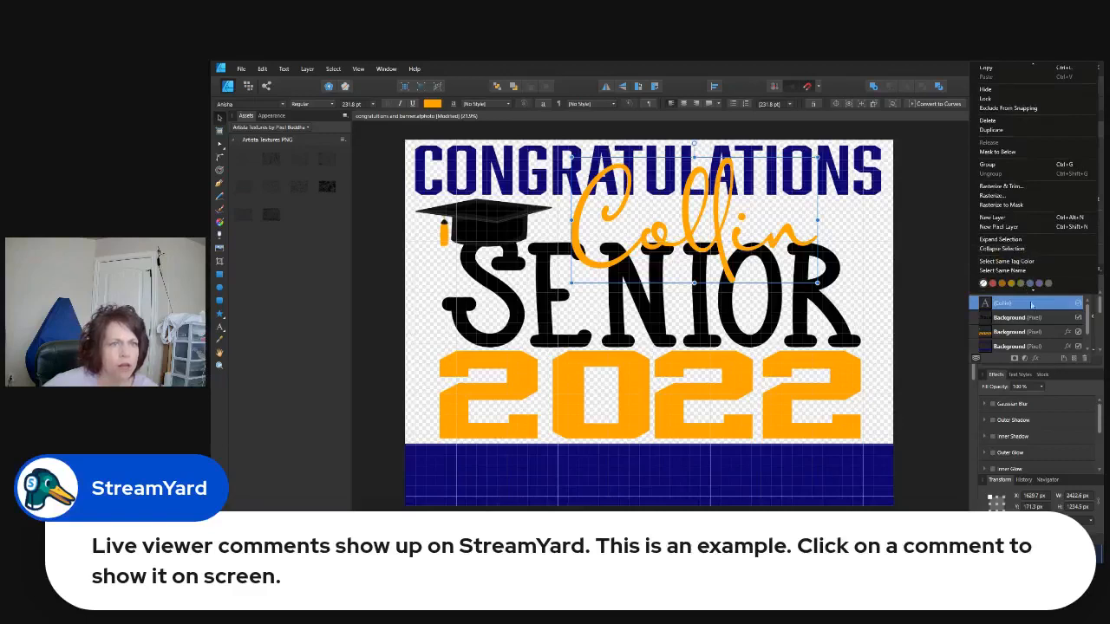
click(856, 257)
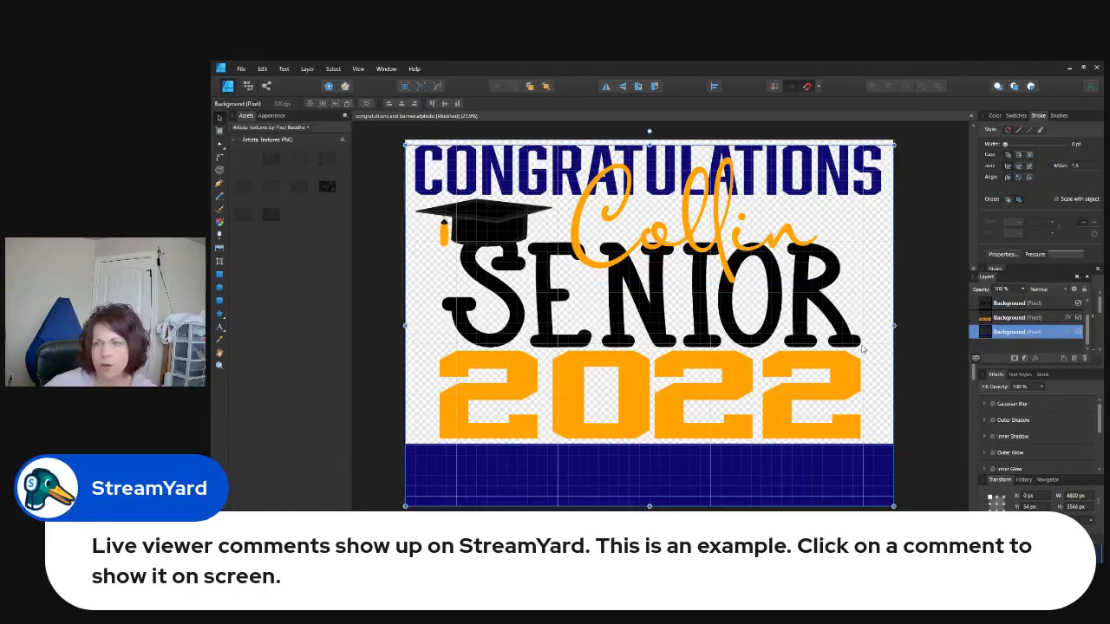
right_click(1007, 338)
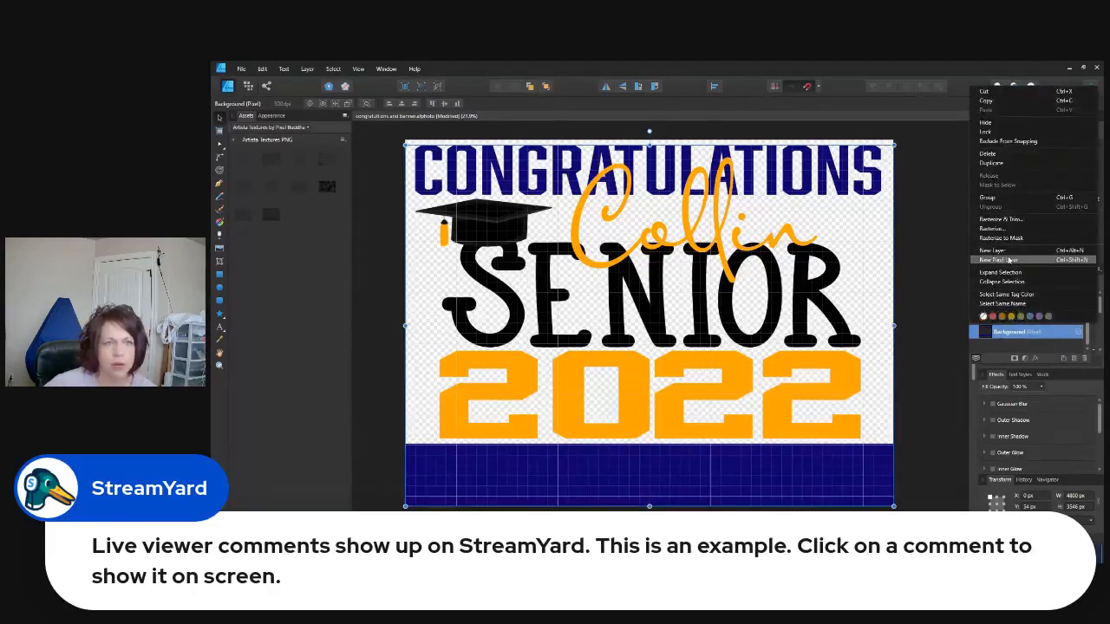
double_click(1011, 337)
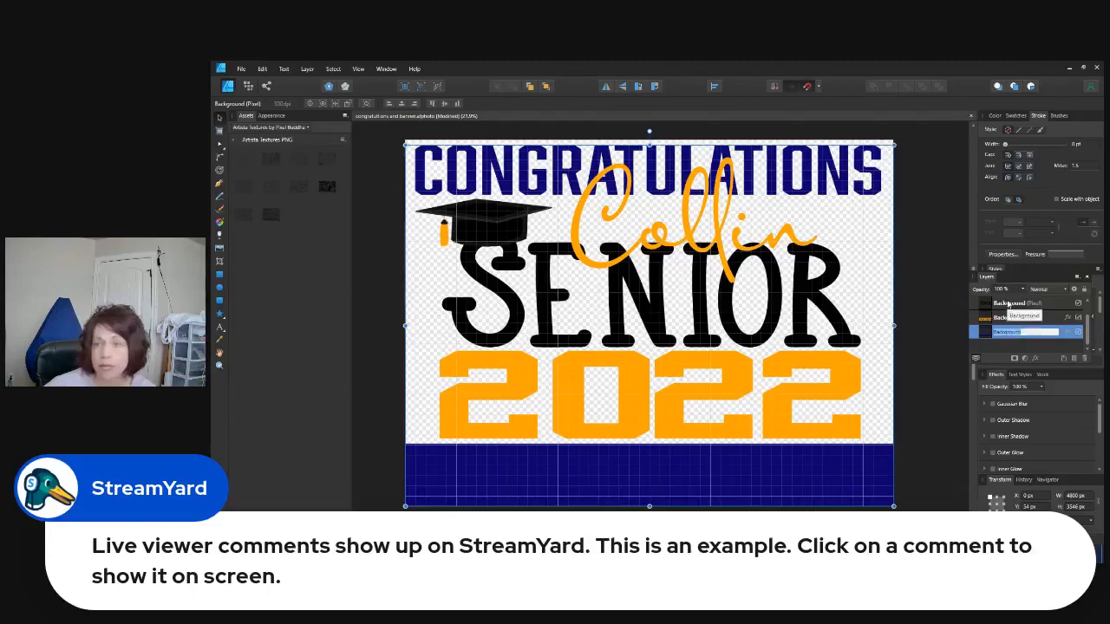
right_click(1009, 304)
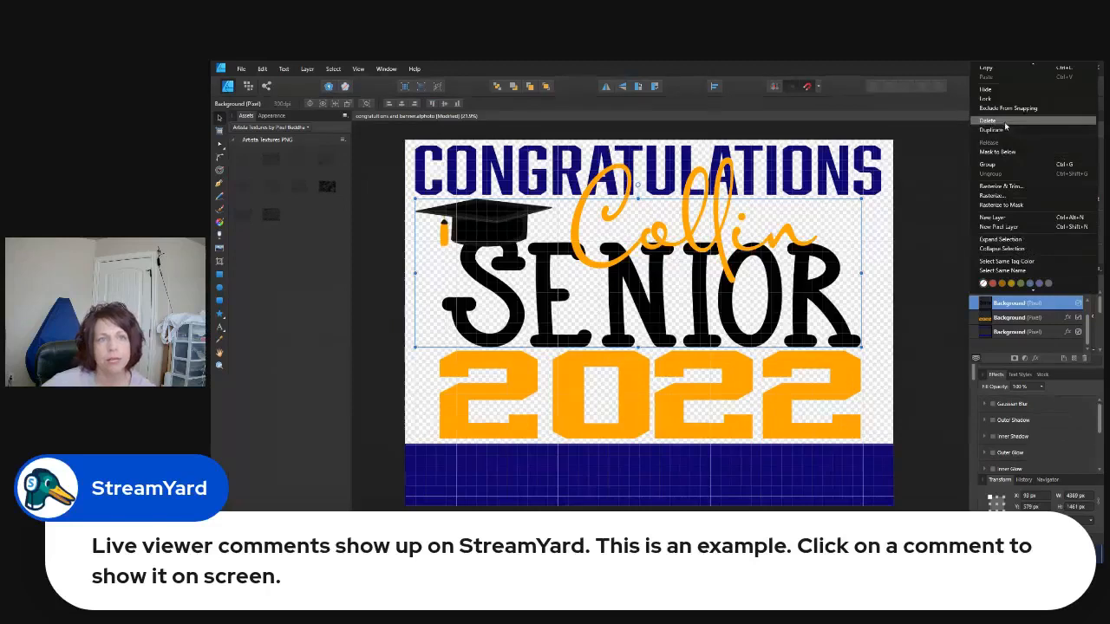
scroll(1023, 233, up, 1)
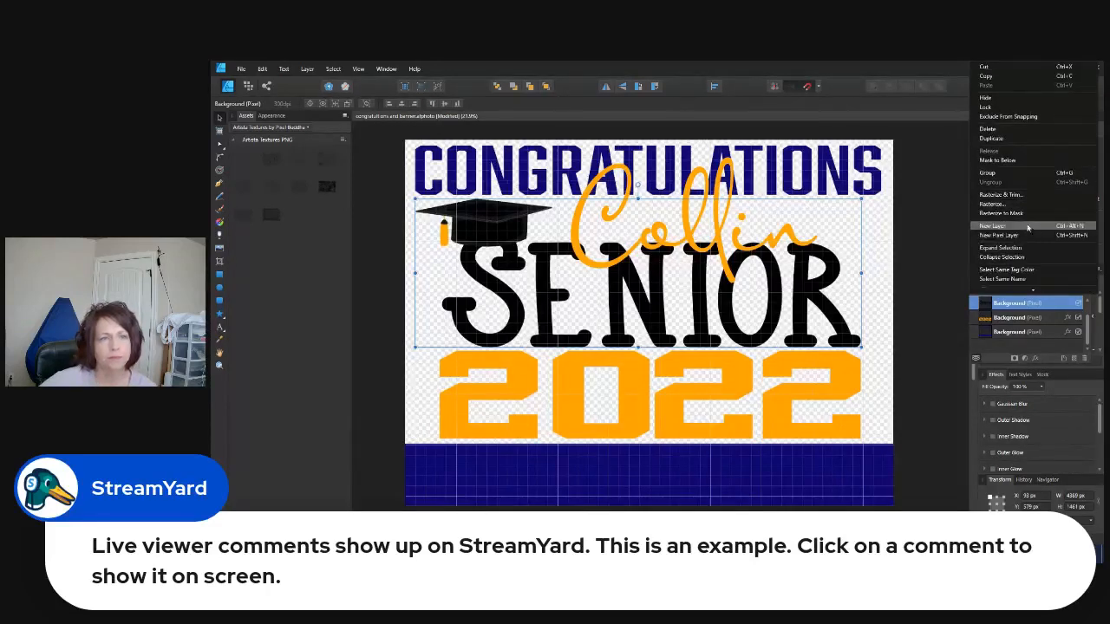
scroll(1028, 216, down, 1)
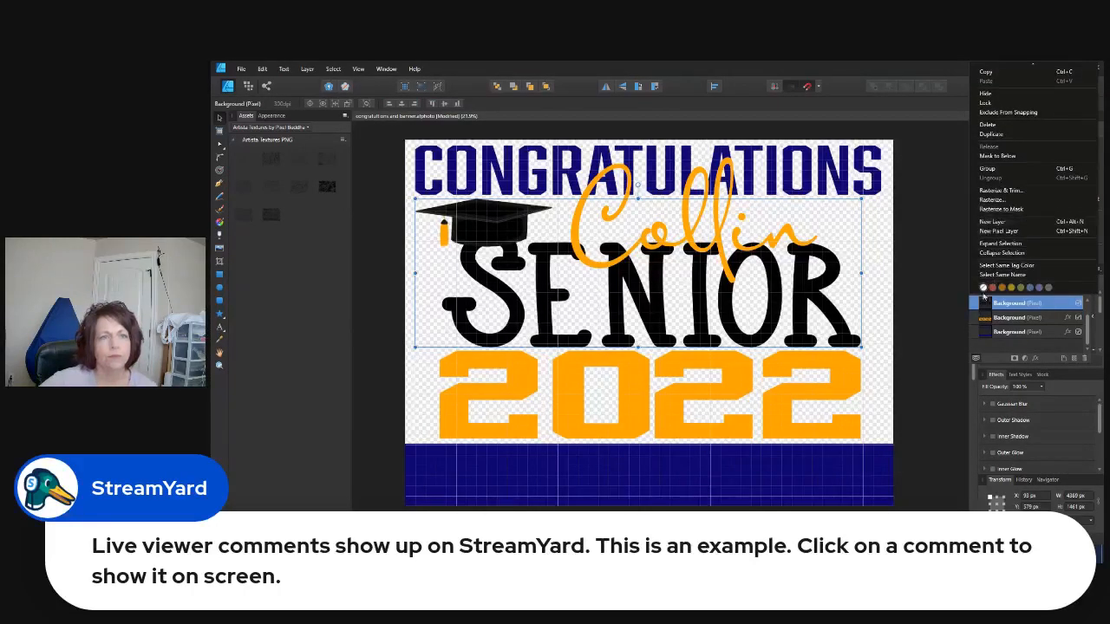
click(959, 291)
Group all four sign objects together and duplicate the group.
drag(373, 134, 954, 510)
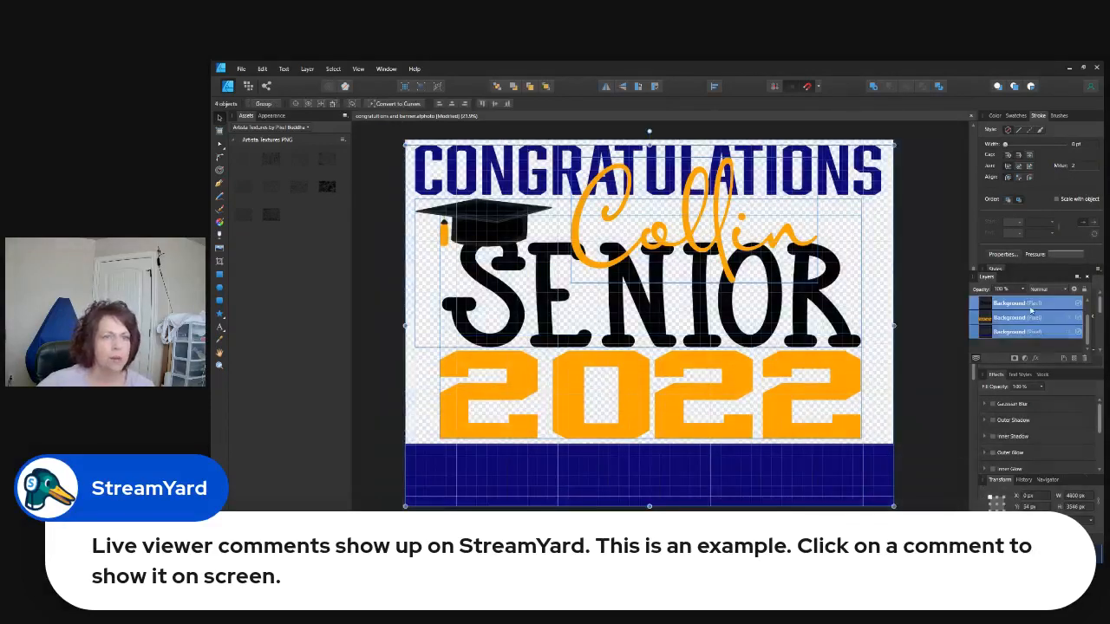
right_click(1032, 312)
click(994, 416)
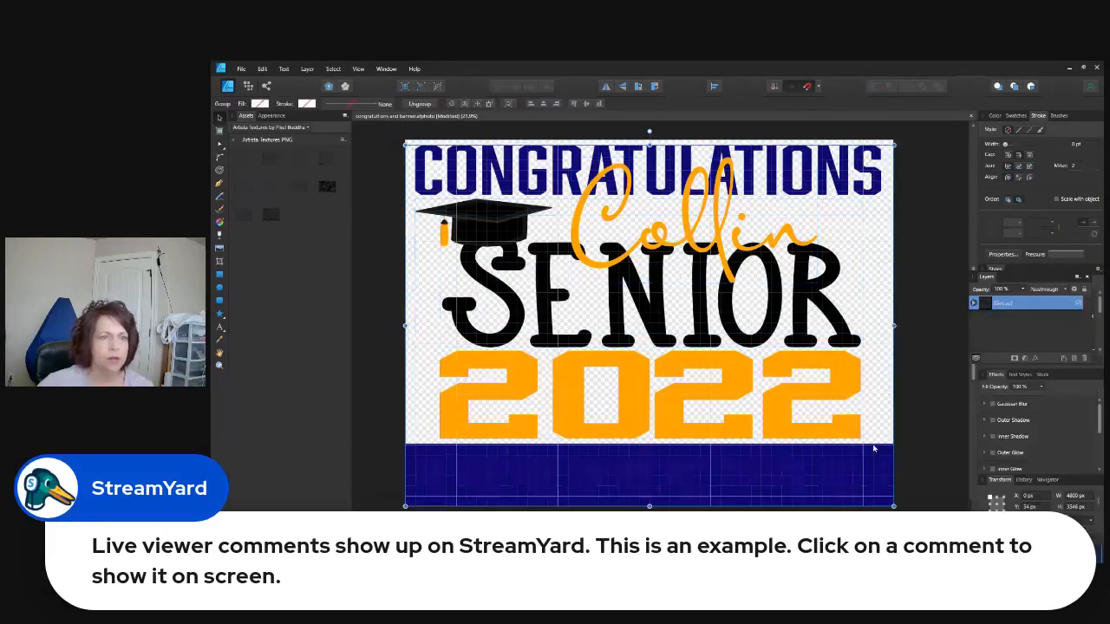
right_click(1042, 307)
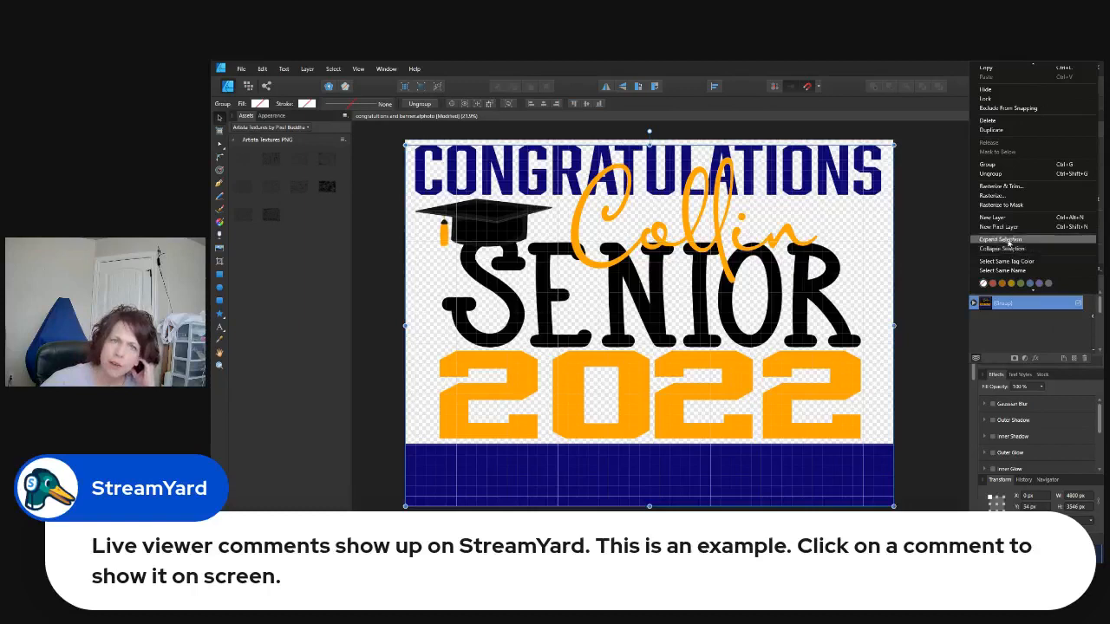
click(992, 129)
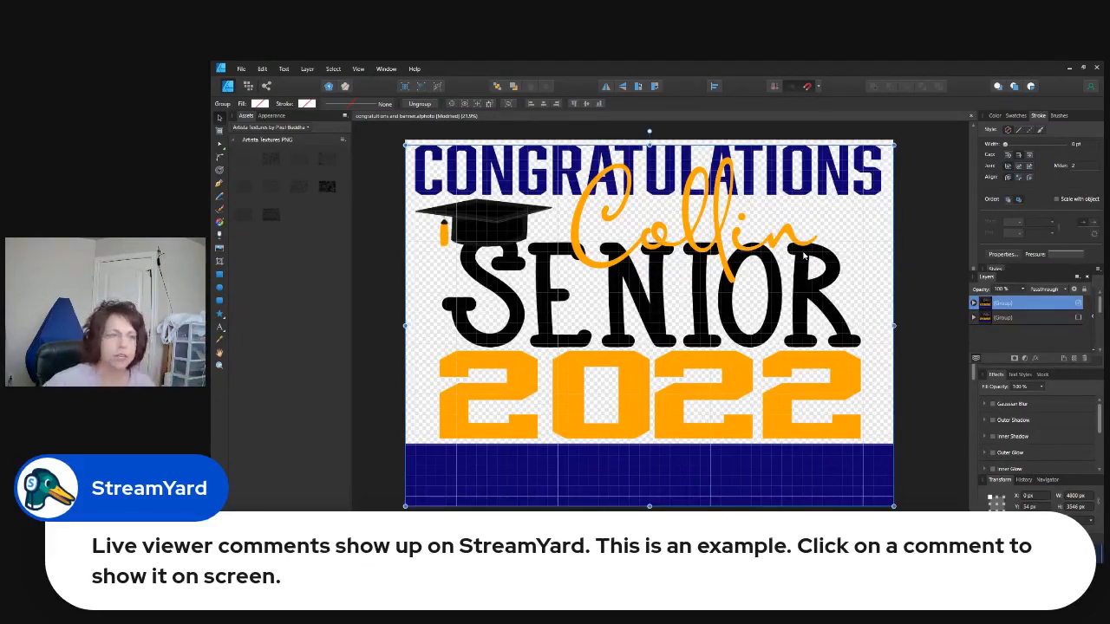
Rasterize the upper copy of the sign group into a single pixel layer, keeping the other group editable.
right_click(1032, 310)
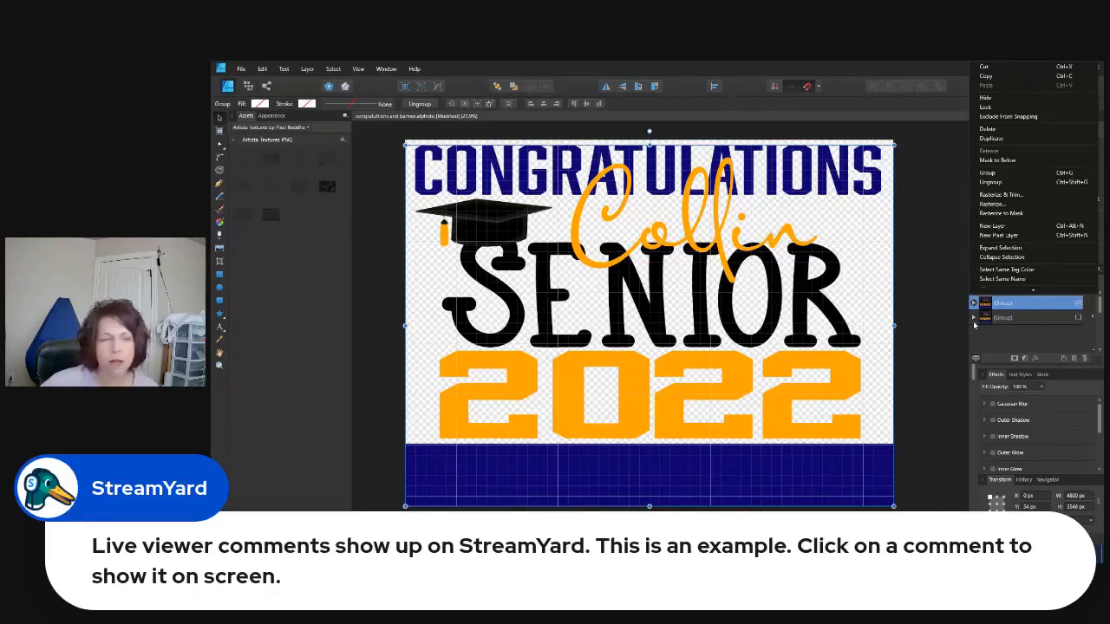
mouse_move(1006, 292)
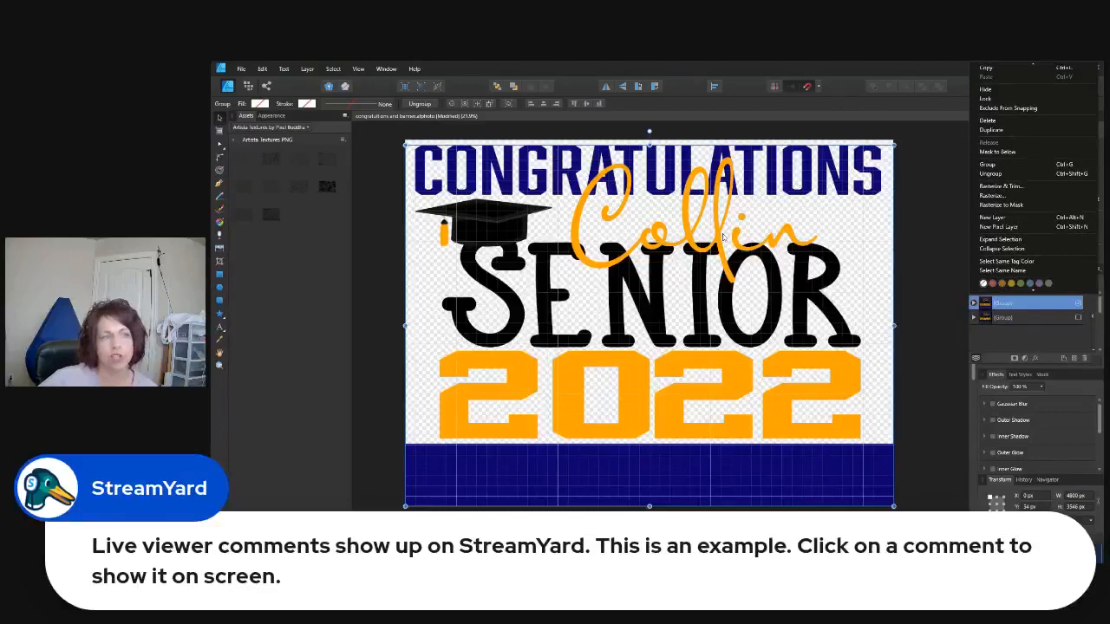
right_click(1030, 306)
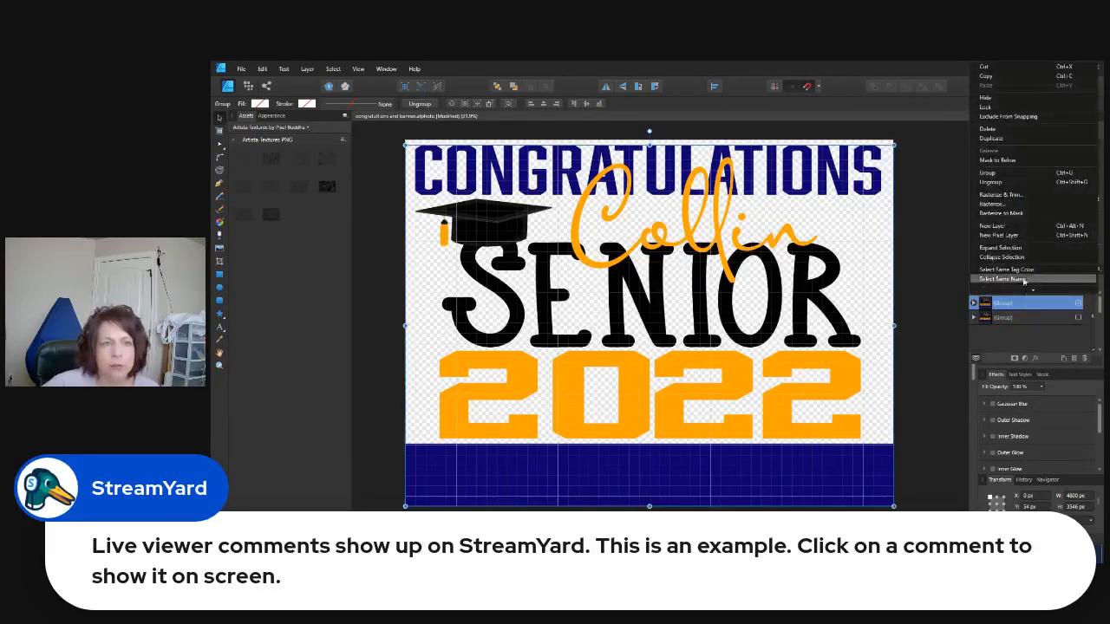
click(1004, 205)
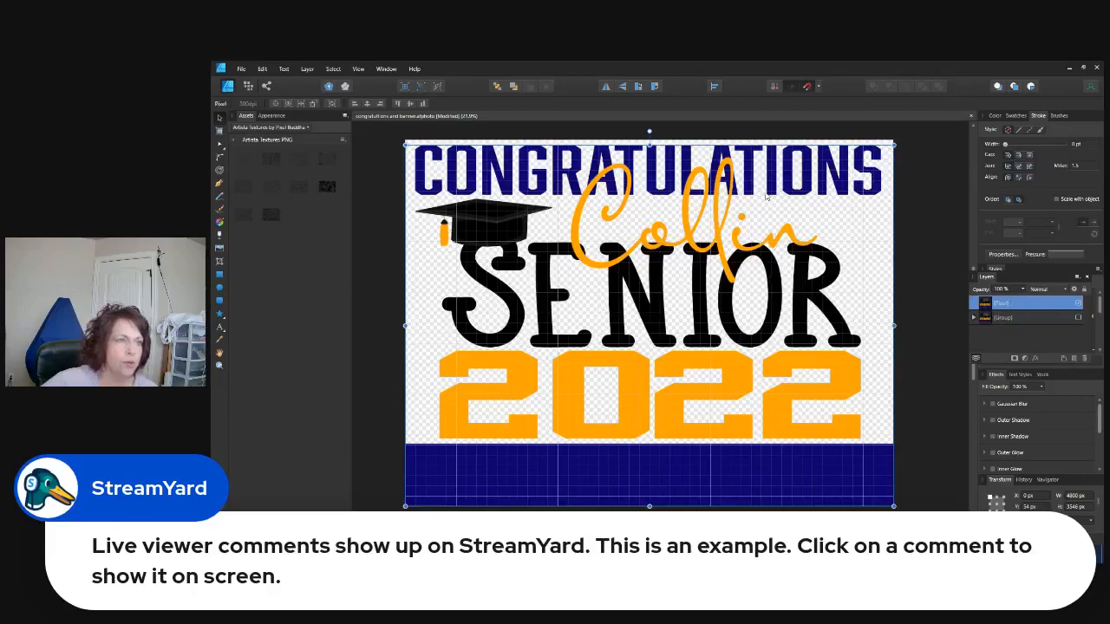
mouse_move(765, 189)
mouse_down()
mouse_move(822, 200)
mouse_move(765, 189)
mouse_up()
drag(854, 477, 858, 478)
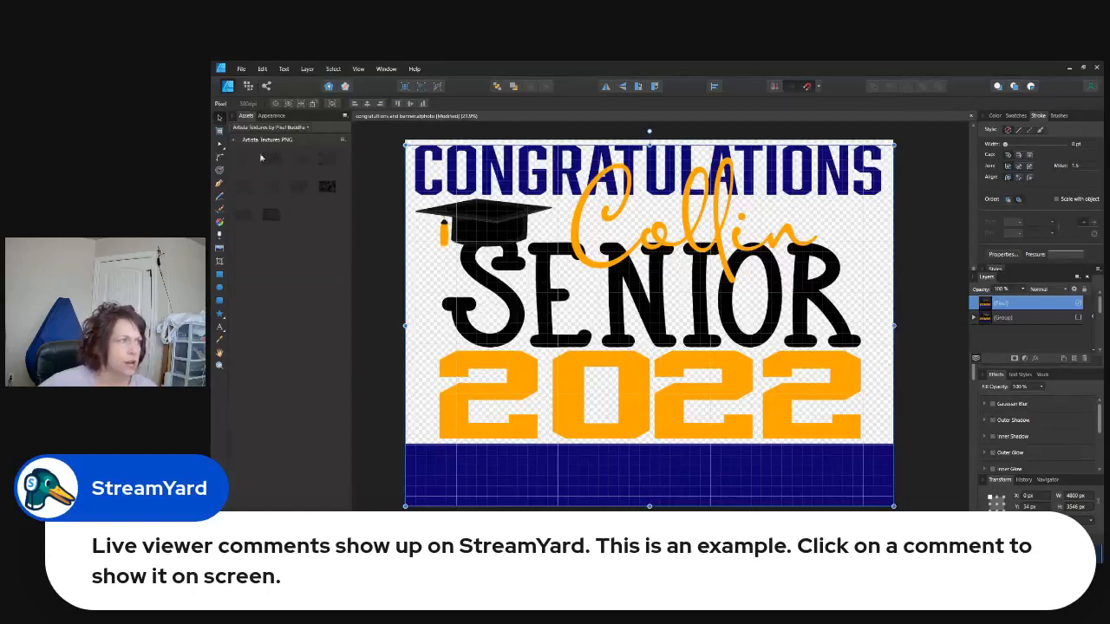
Open the Affinity file "behind you all the memories girl and boy 2022" from the "behind you all the memories main design" folder.
click(241, 68)
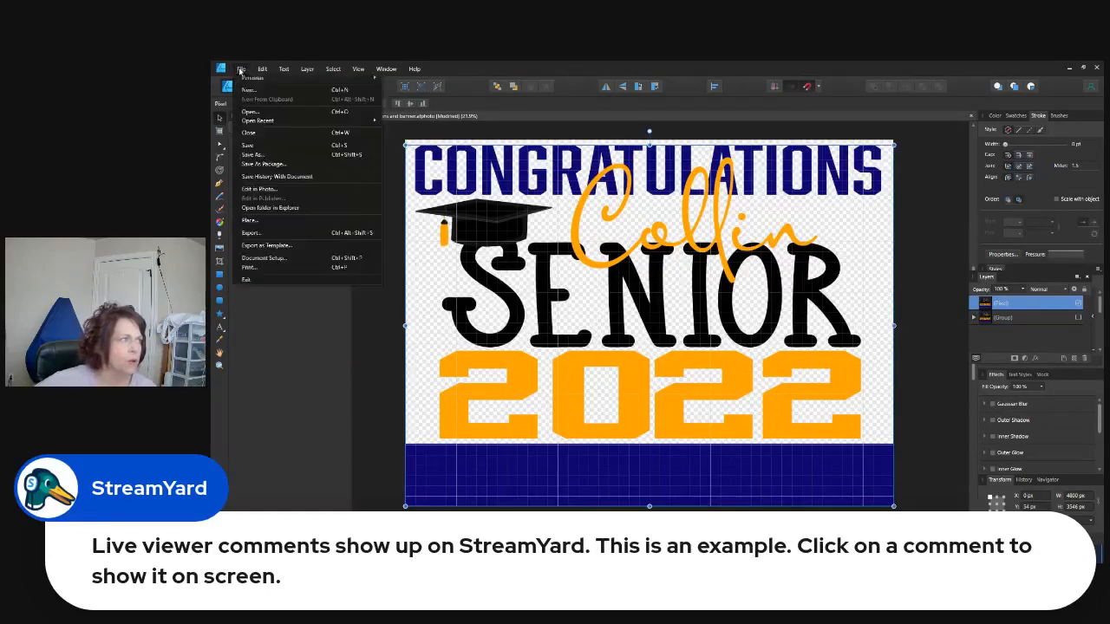
click(251, 112)
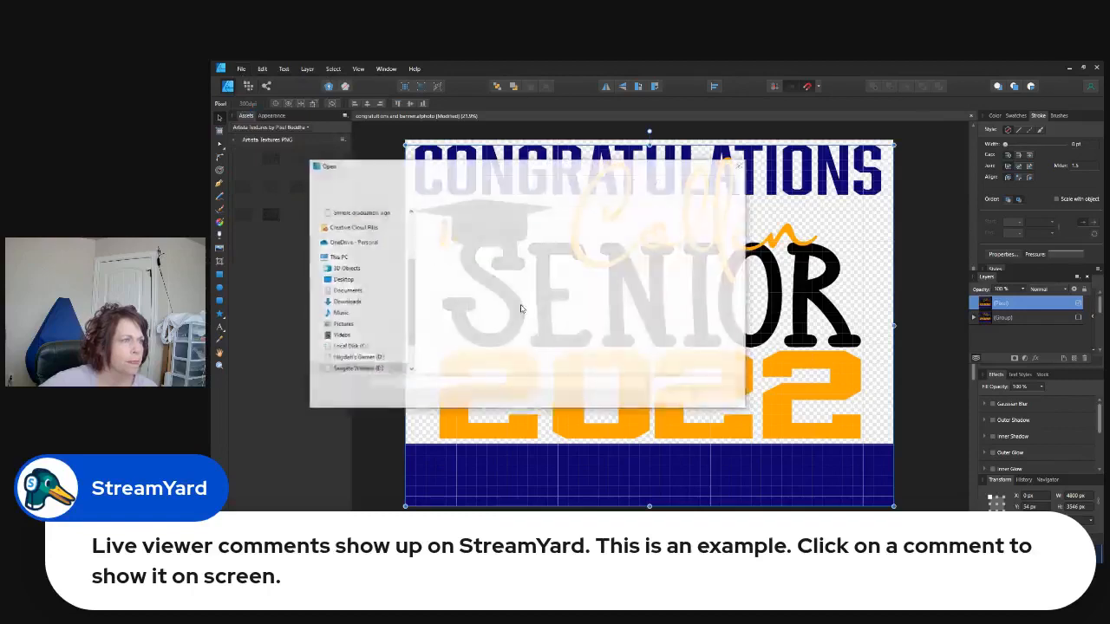
click(351, 184)
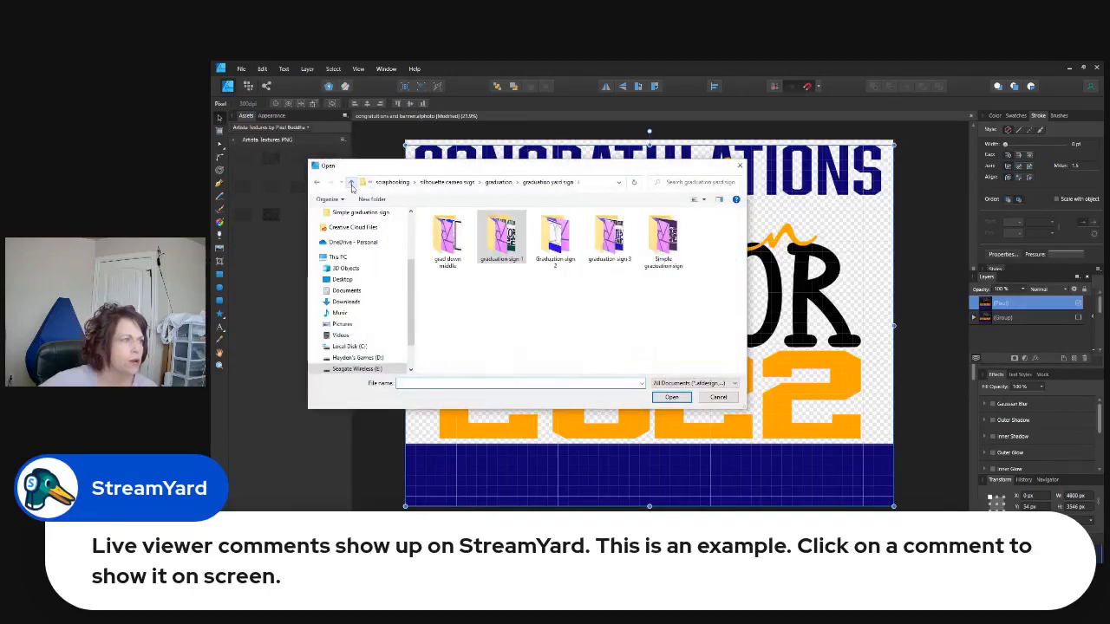
click(351, 185)
scroll(452, 259, down, 1)
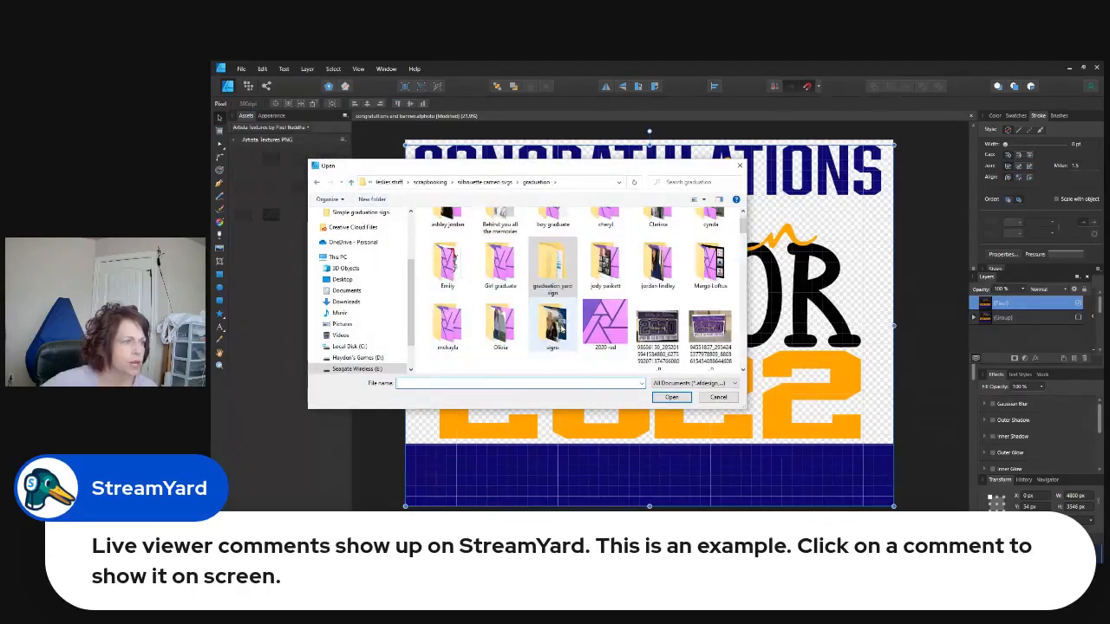
scroll(509, 252, up, 1)
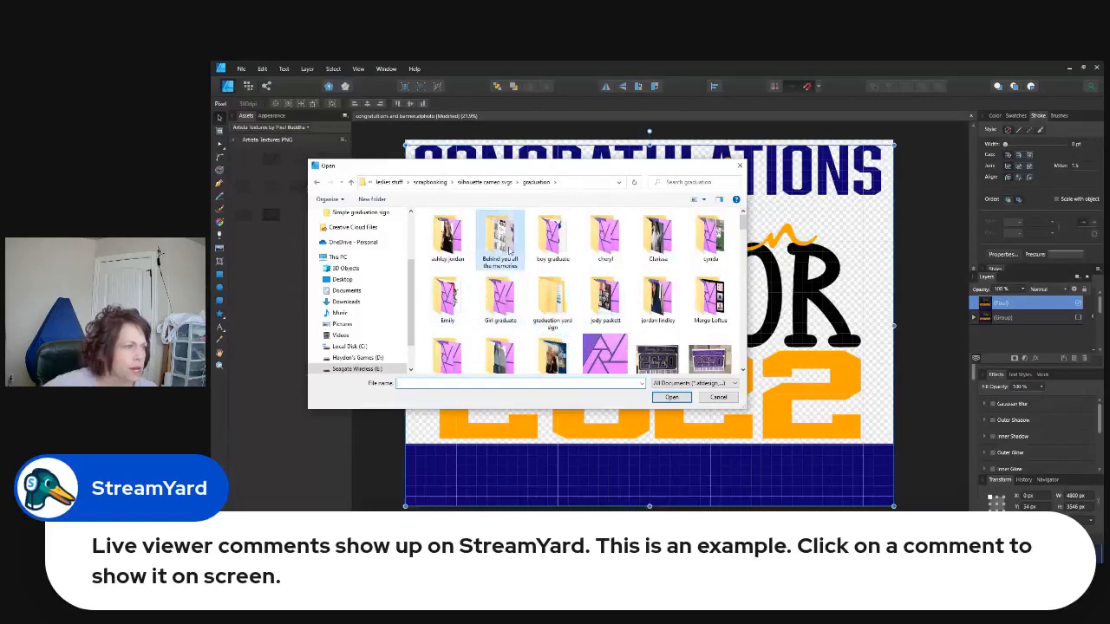
double_click(509, 251)
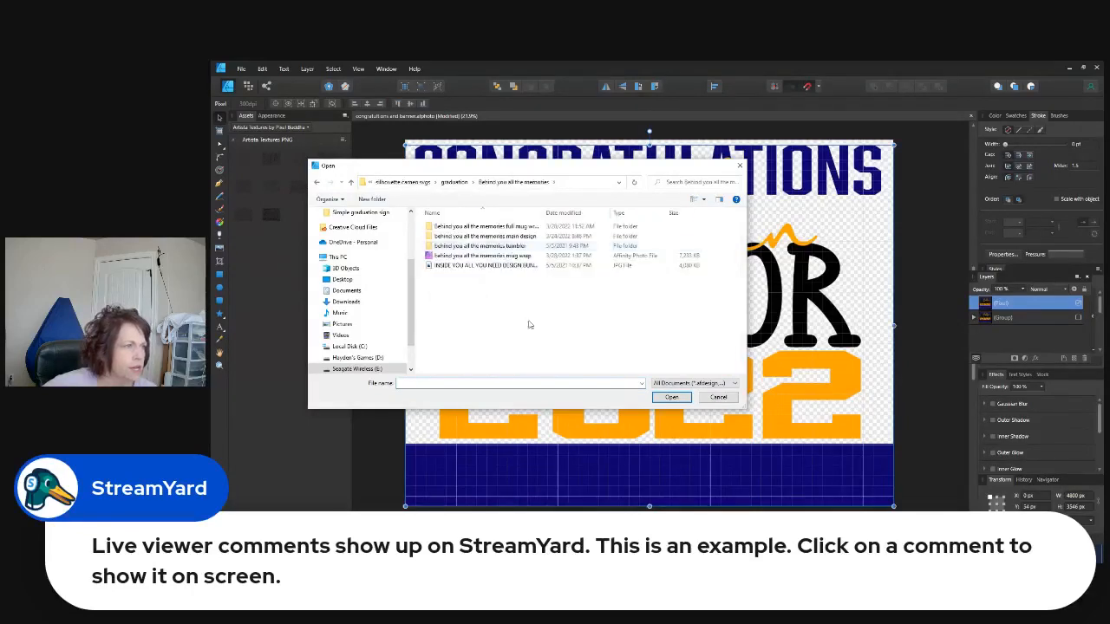
double_click(482, 236)
scroll(607, 334, down, 1)
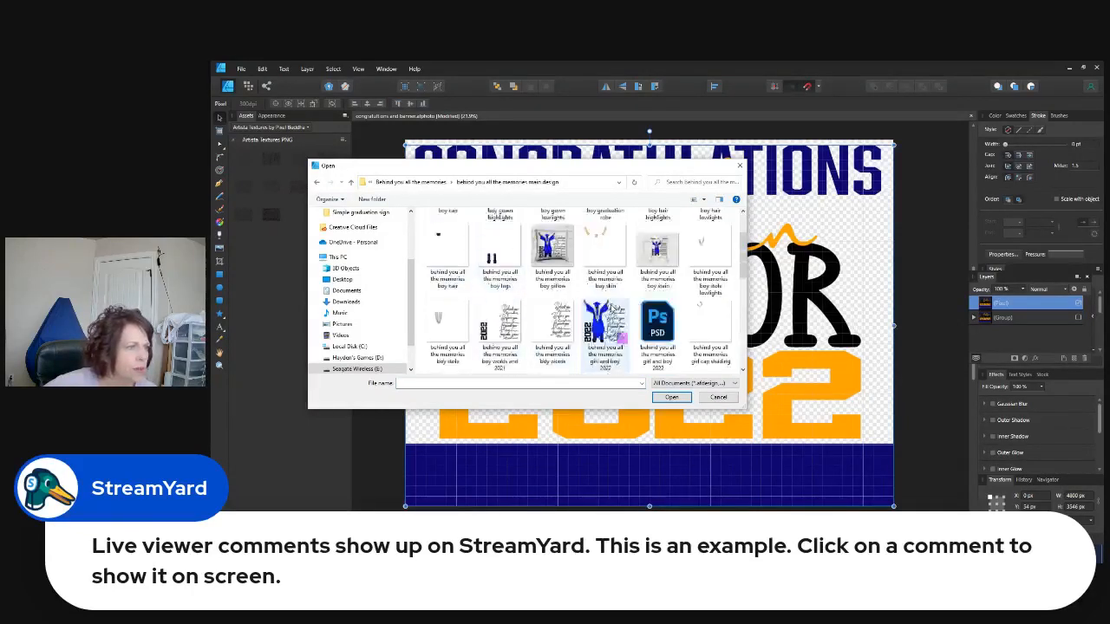
scroll(620, 314, down, 1)
double_click(611, 308)
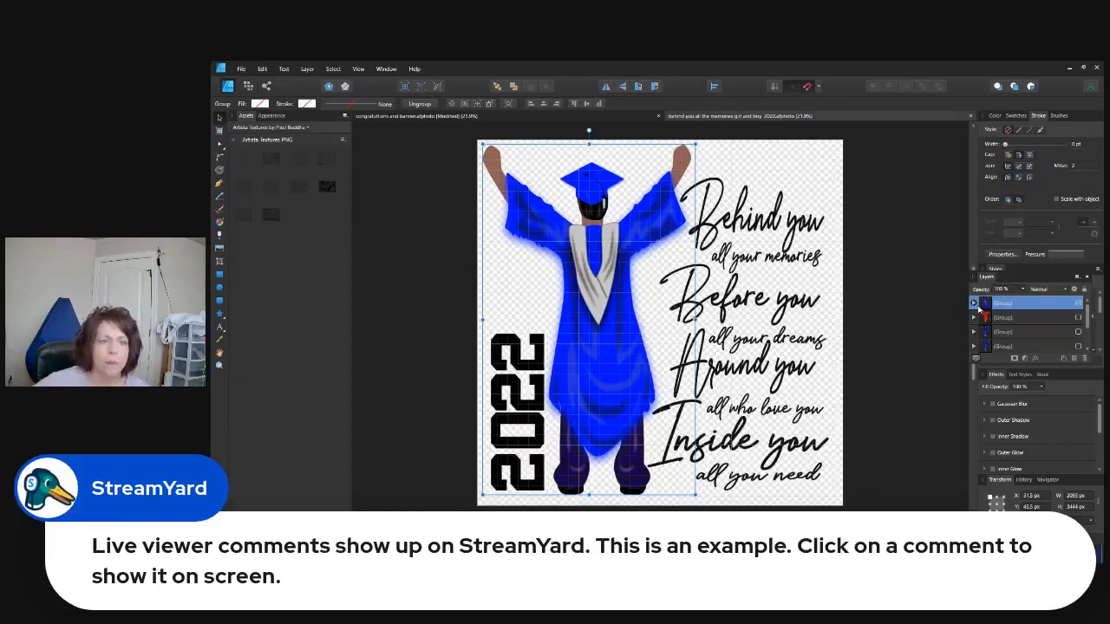
Examine the layers inside the boy graduate group and the other graduate groups in the design.
click(973, 302)
scroll(1019, 347, down, 1)
scroll(1016, 348, up, 1)
scroll(1017, 347, down, 1)
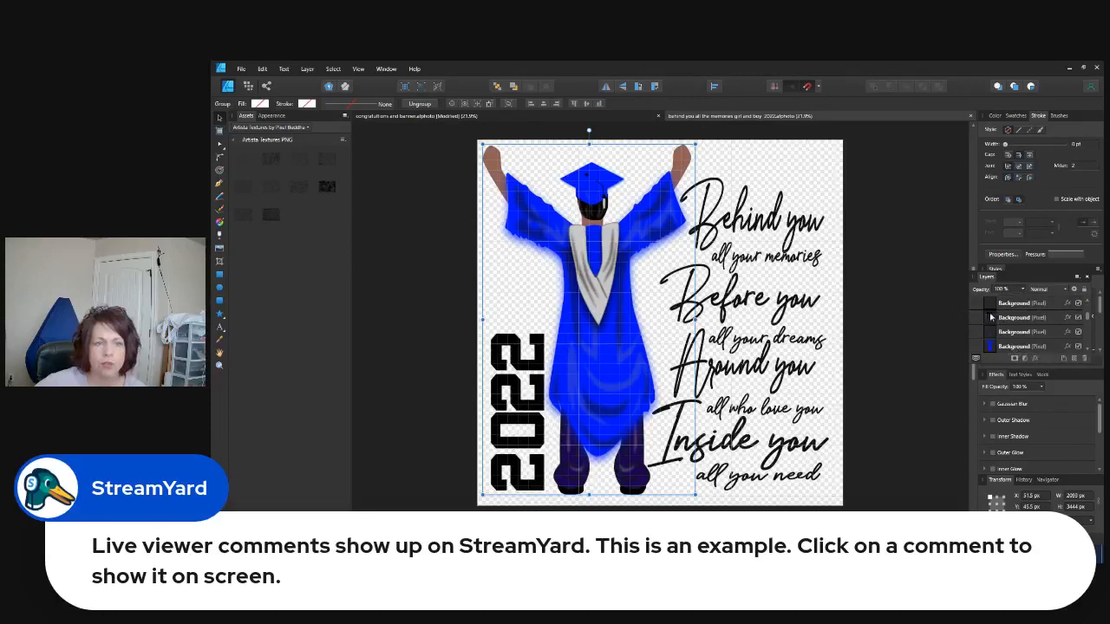
scroll(997, 321, up, 2)
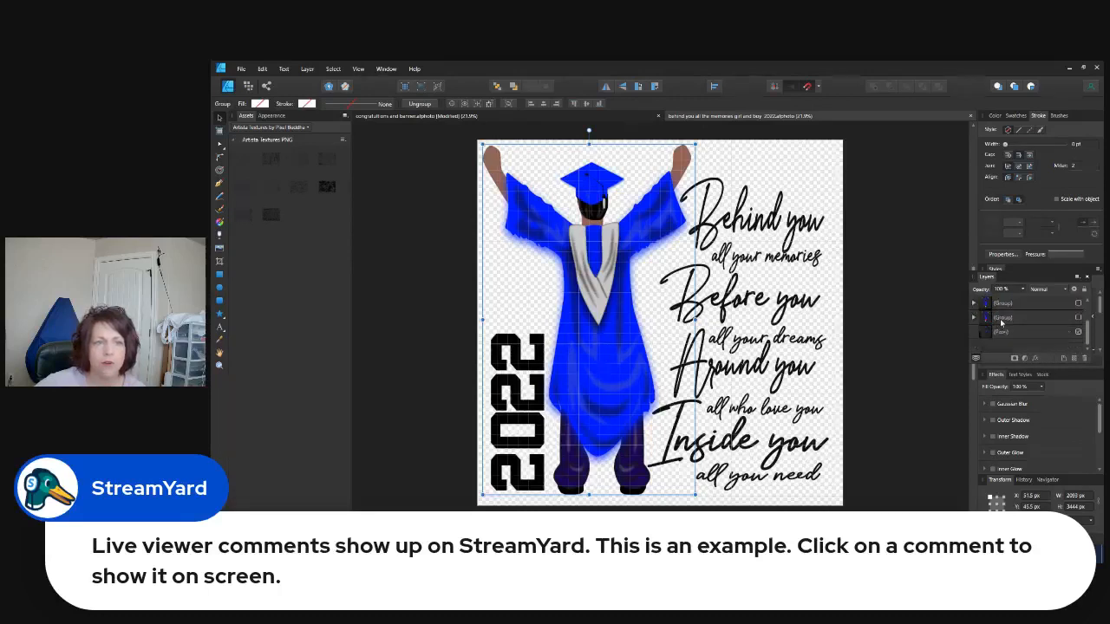
scroll(1002, 322, up, 1)
click(973, 319)
click(973, 318)
Hide the boy graduate group and preview the red-gowned girl and the brown-haired, blue-gowned girl one after the other.
click(1078, 303)
click(1077, 317)
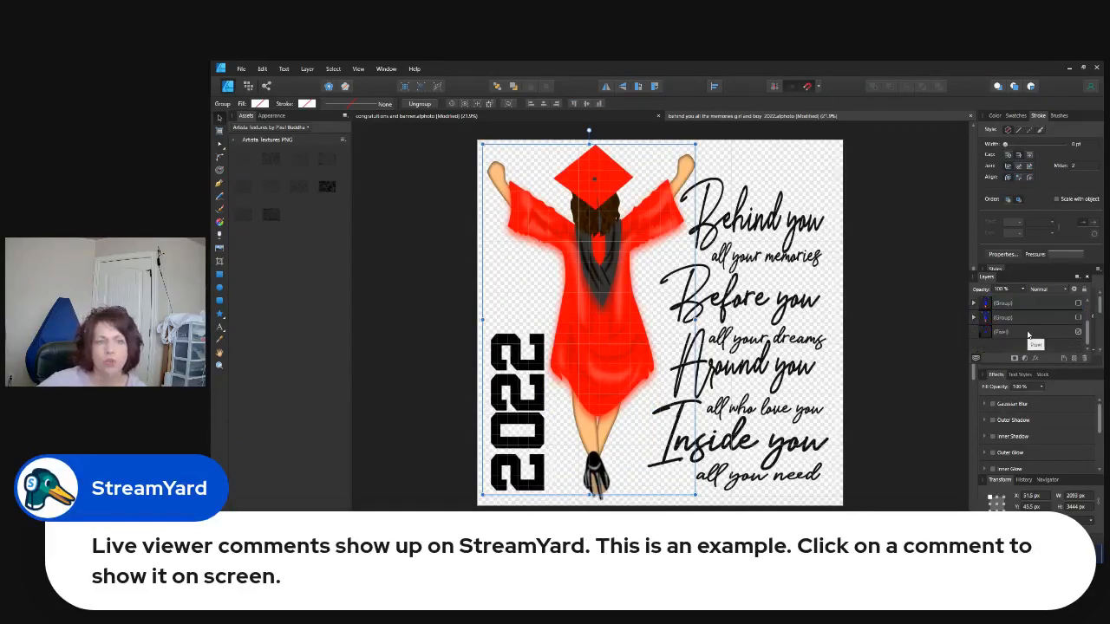
click(1078, 317)
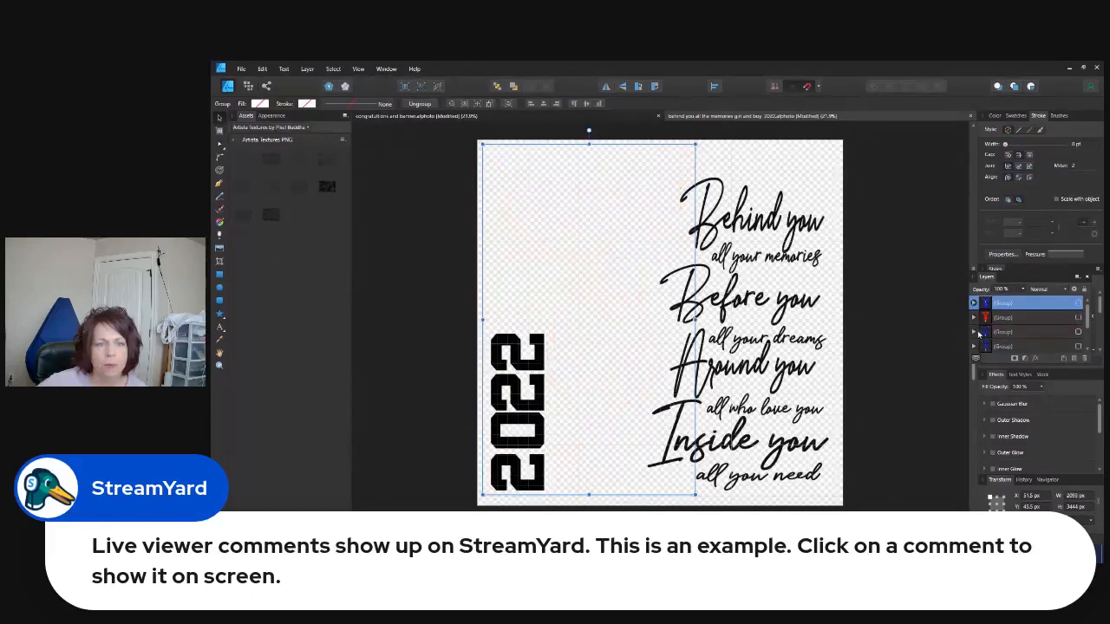
click(1079, 332)
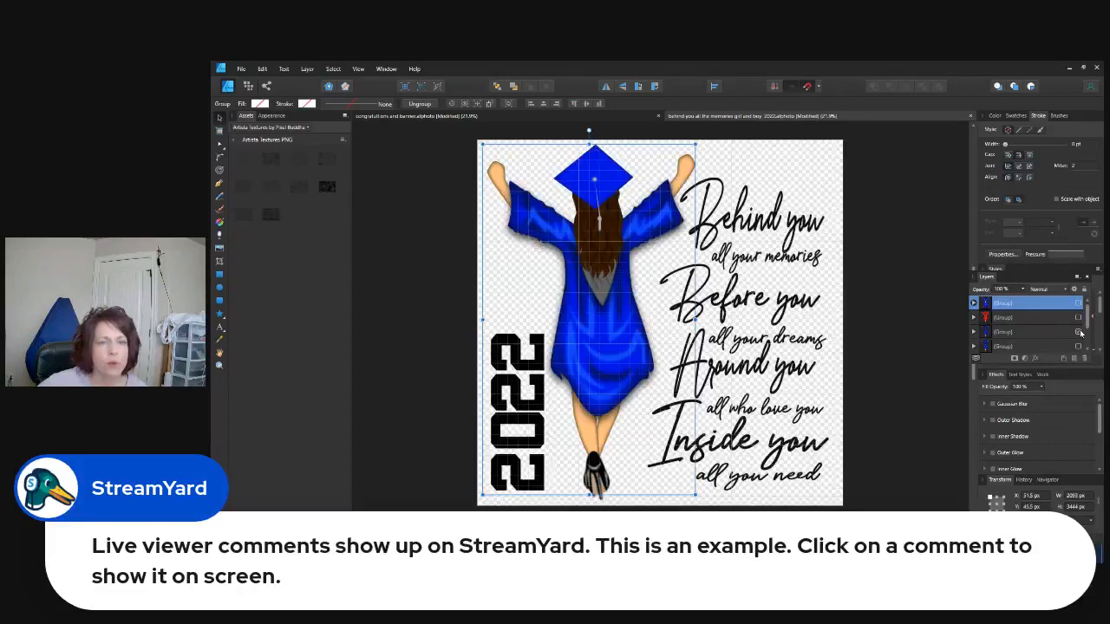
click(1078, 332)
Make the lowest graduate group visible, the dark-haired girl in the blue gown.
scroll(1076, 346, down, 1)
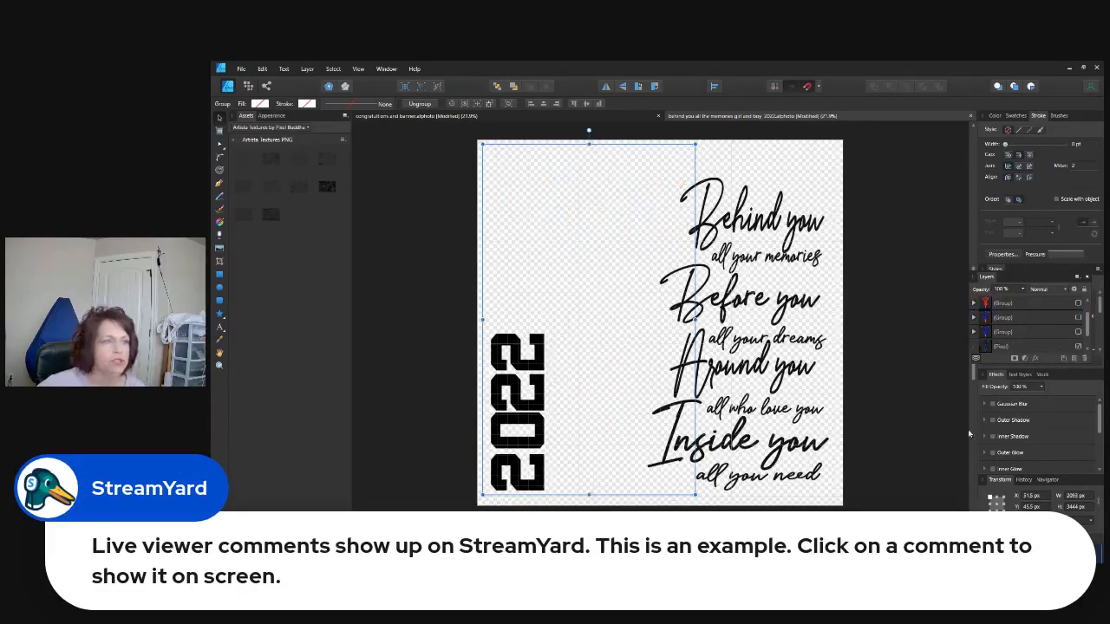
scroll(1078, 350, down, 1)
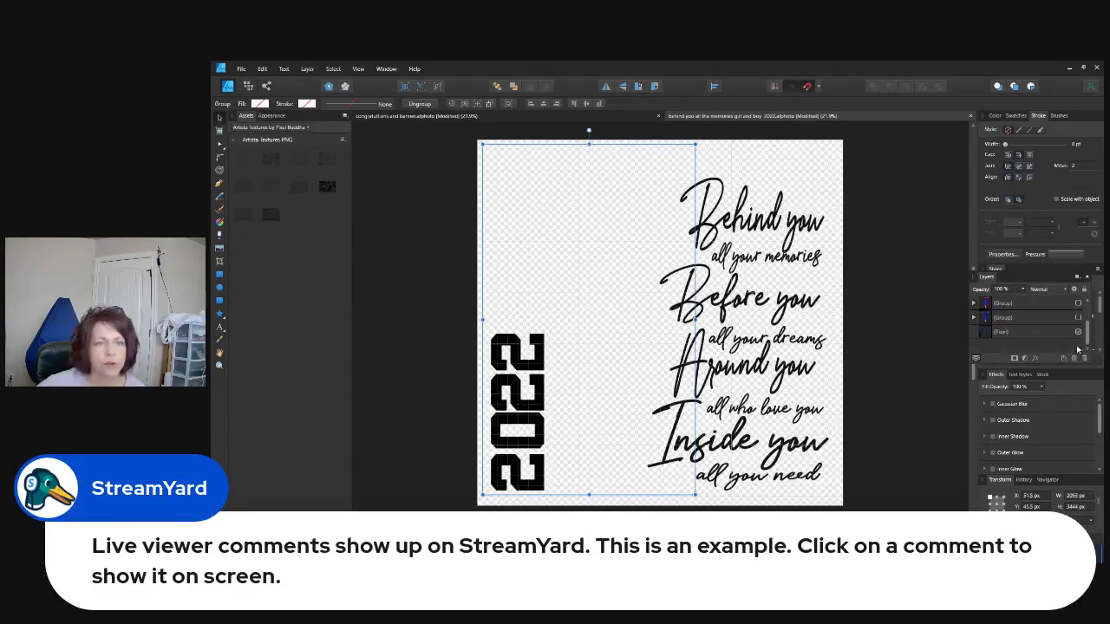
click(1078, 318)
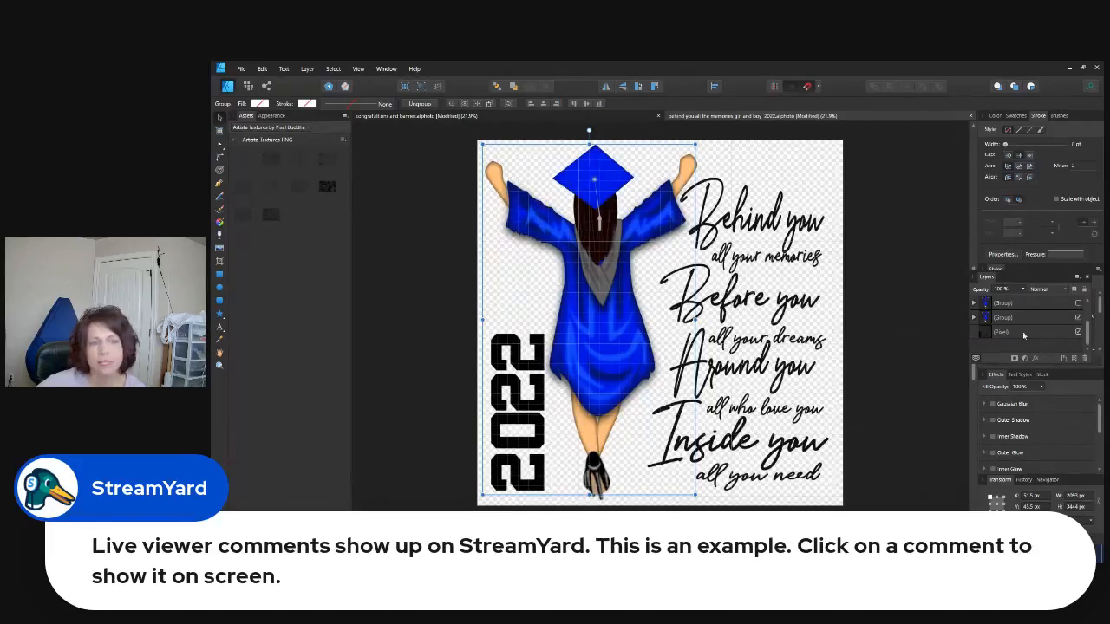
Expand the dark-haired girl's group and select the pixel layer of her gray stole.
click(975, 318)
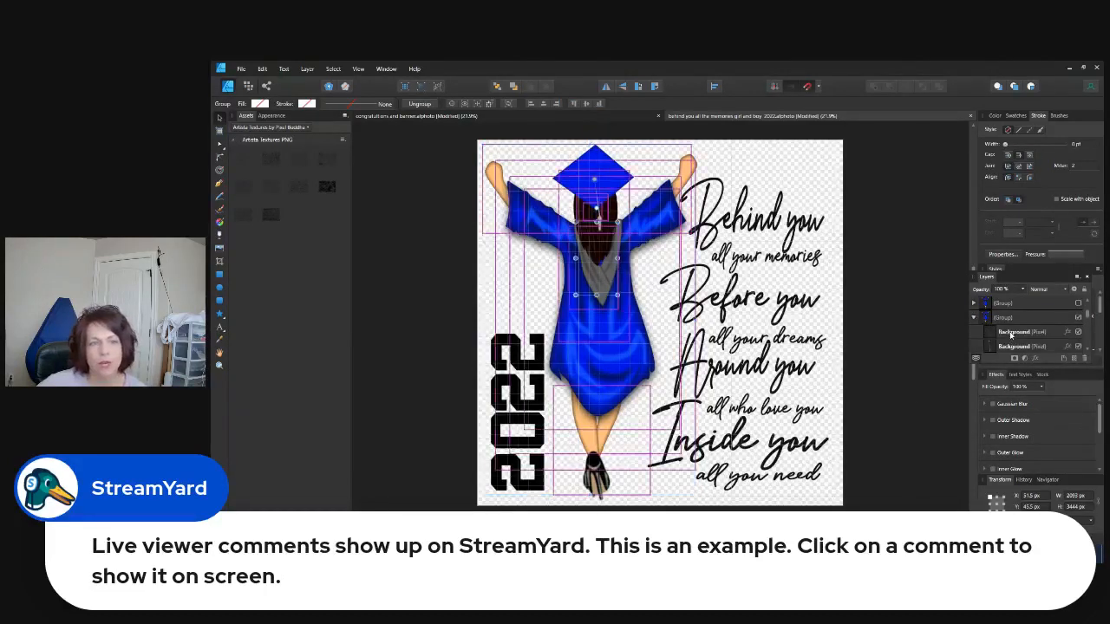
click(1016, 335)
scroll(1018, 343, down, 3)
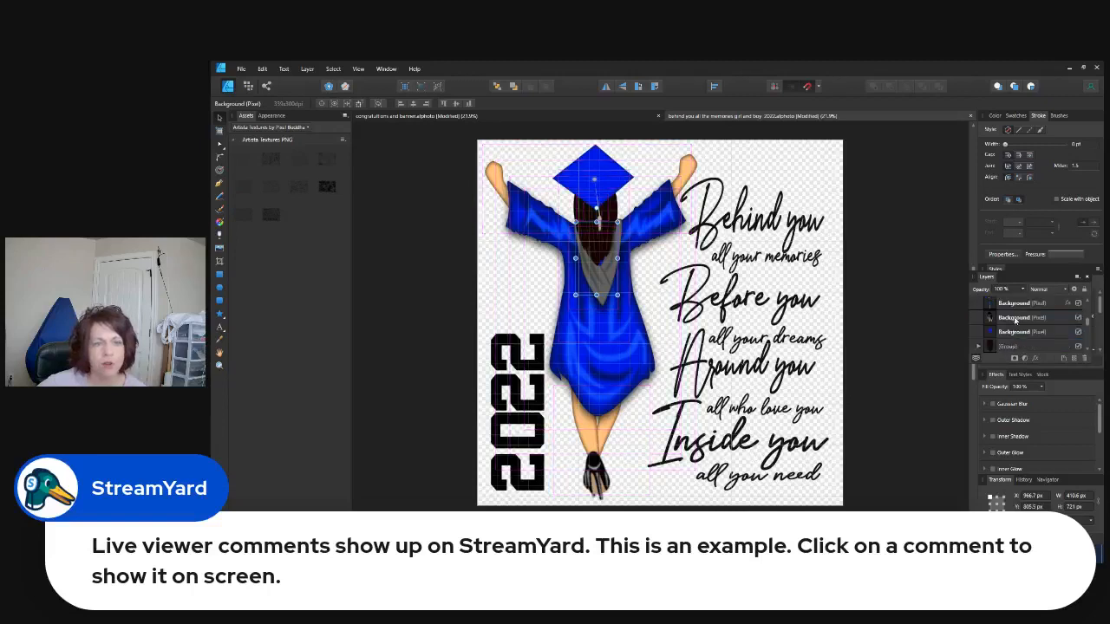
scroll(1019, 328, down, 1)
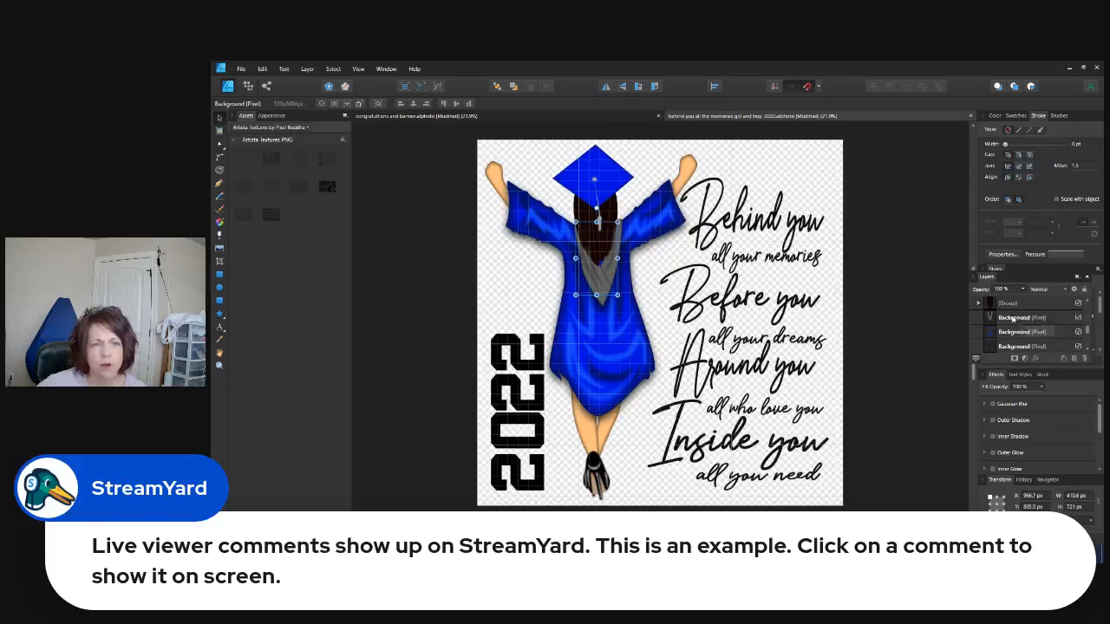
click(1013, 319)
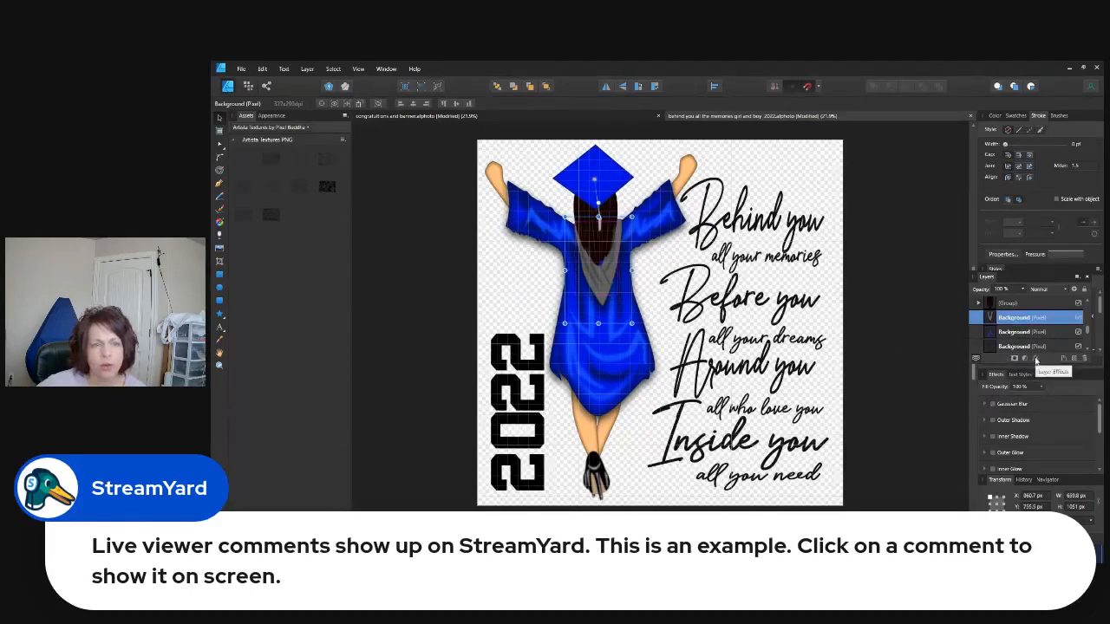